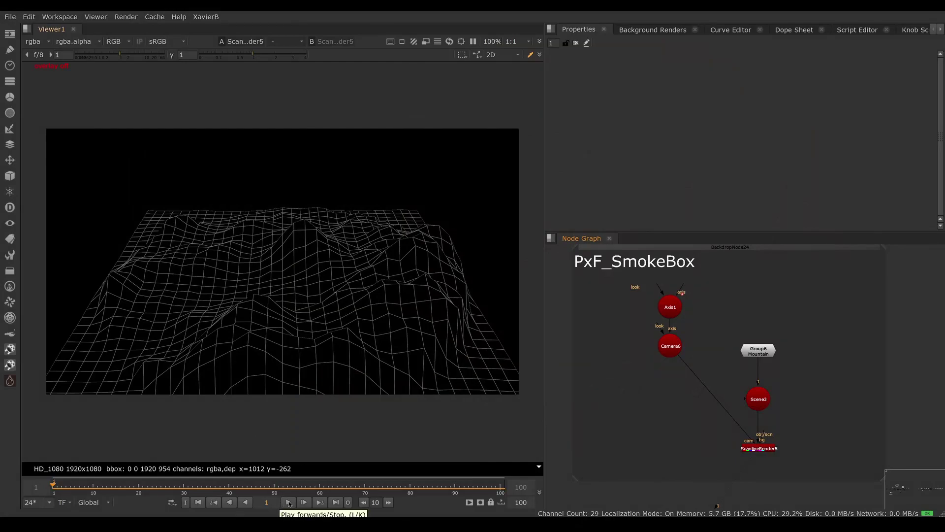
- Play the ScanlineRender animation of the camera moving over the wireframe mountain terrain
left_click(289, 502)
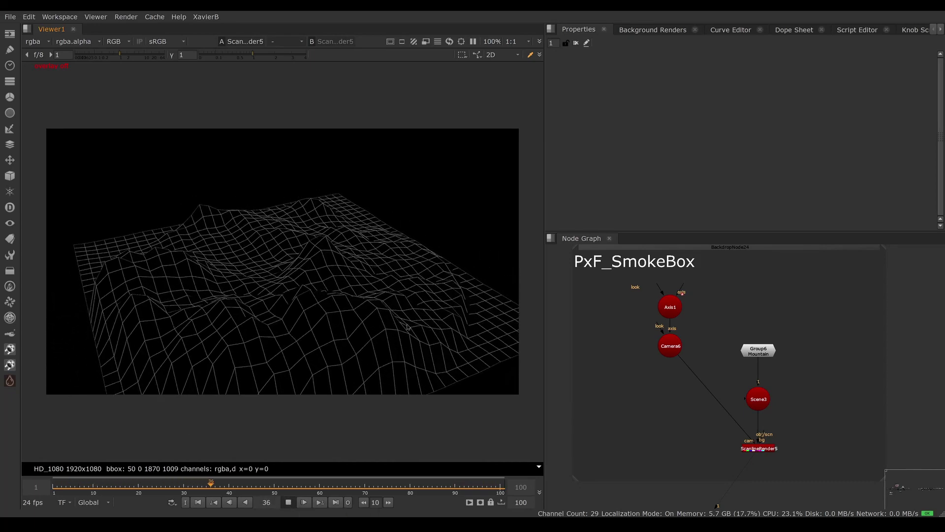
- Stop playback at frame 1, then add a Noise node and view Noise4
key("k")
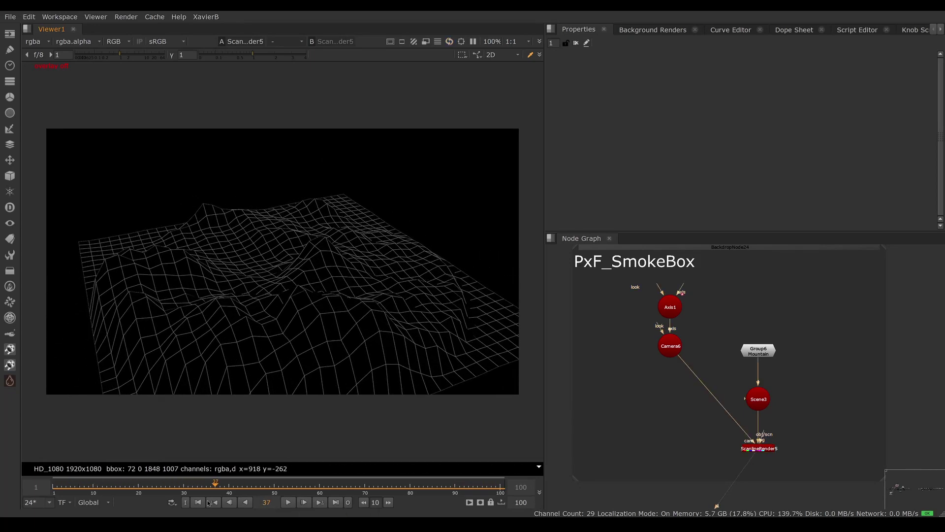
left_click(199, 502)
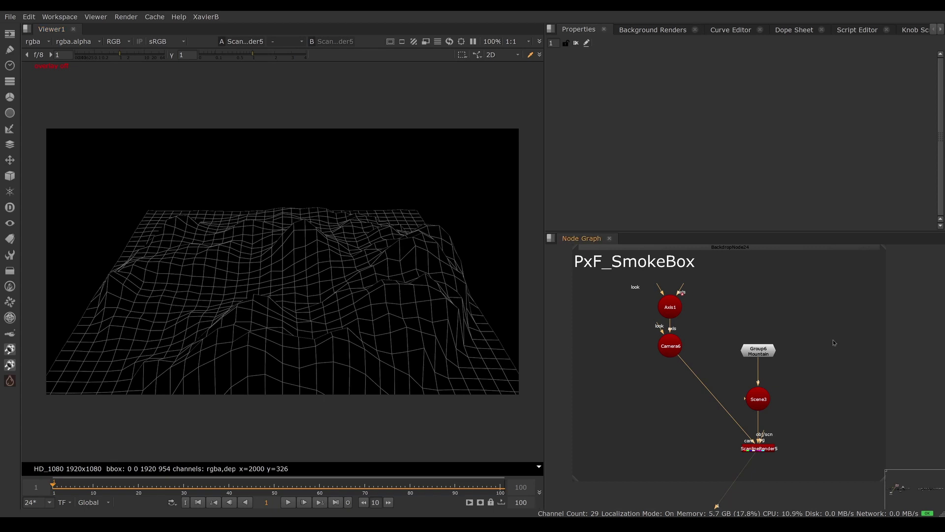
key("Tab")
type("noise")
key("Return")
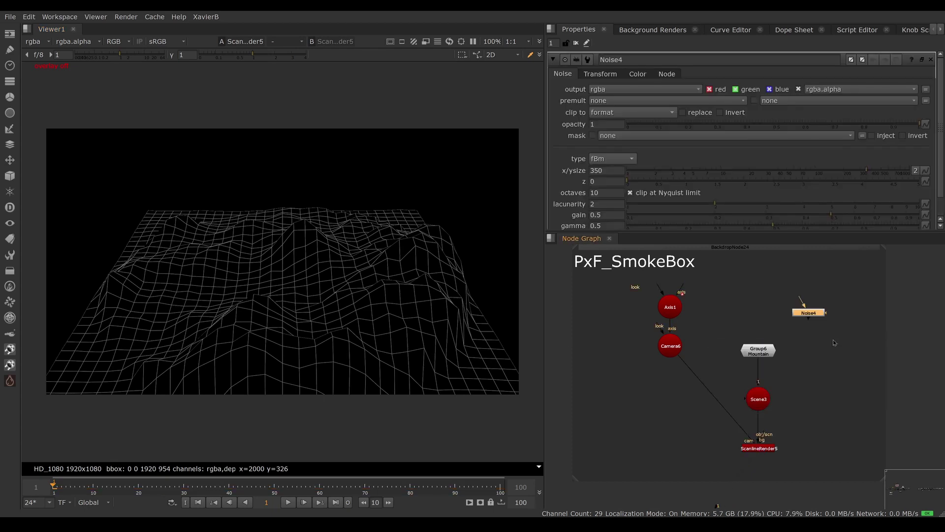
key("1")
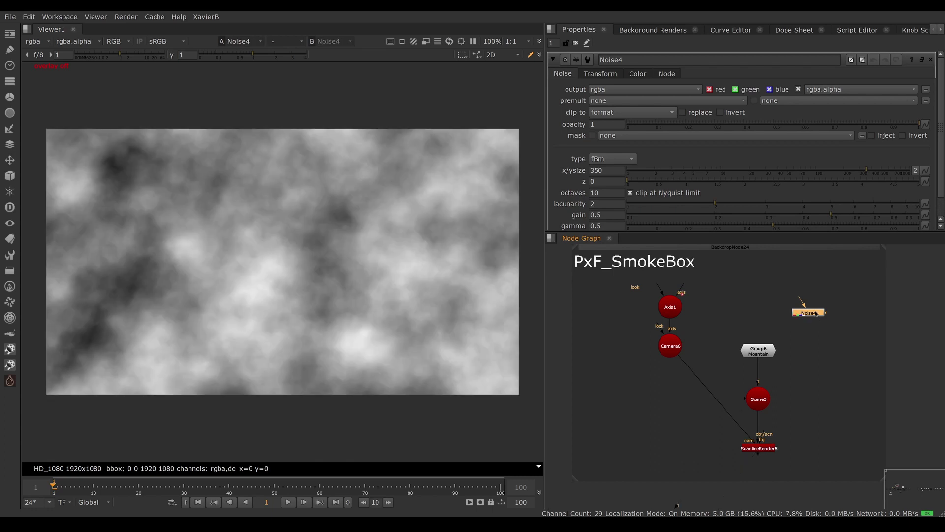
- Add Card5 under Noise4, pipe it into Scene3, and move both nodes nearer Scene3
key("Tab")
type("card")
key("Return")
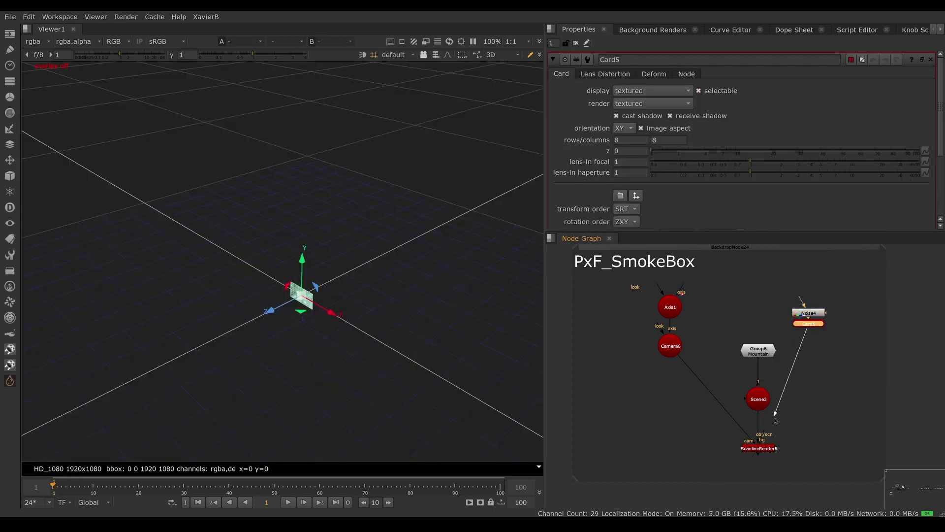
left_click_drag(776, 420, 764, 400)
left_click_drag(827, 335, 793, 289)
left_click_drag(816, 326, 819, 380)
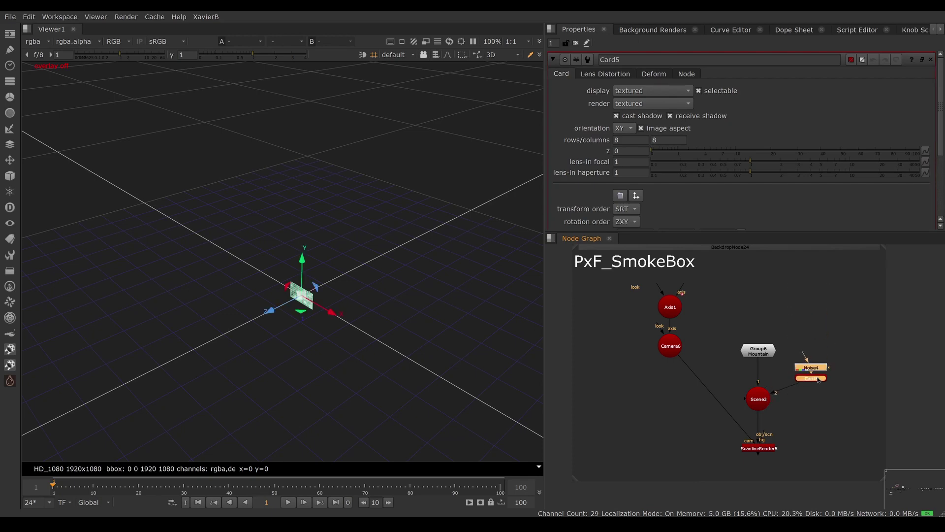
- Give Card5 a uniform scale of 10
left_click(816, 378)
scroll(635, 167, "down", 4)
key("Return")
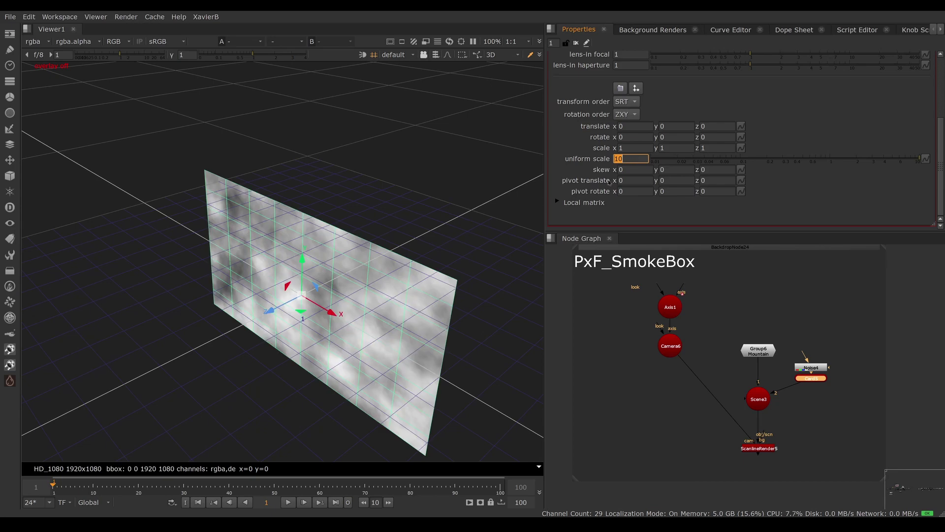
left_click(791, 455)
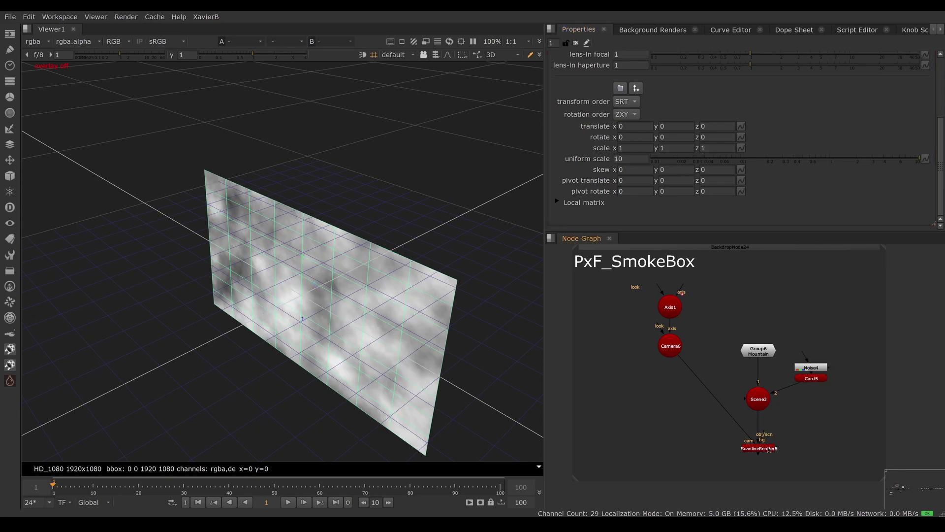
- View ScanlineRender5, raise the noise card in Y, and switch to the 2D render
left_click(765, 450)
key("1")
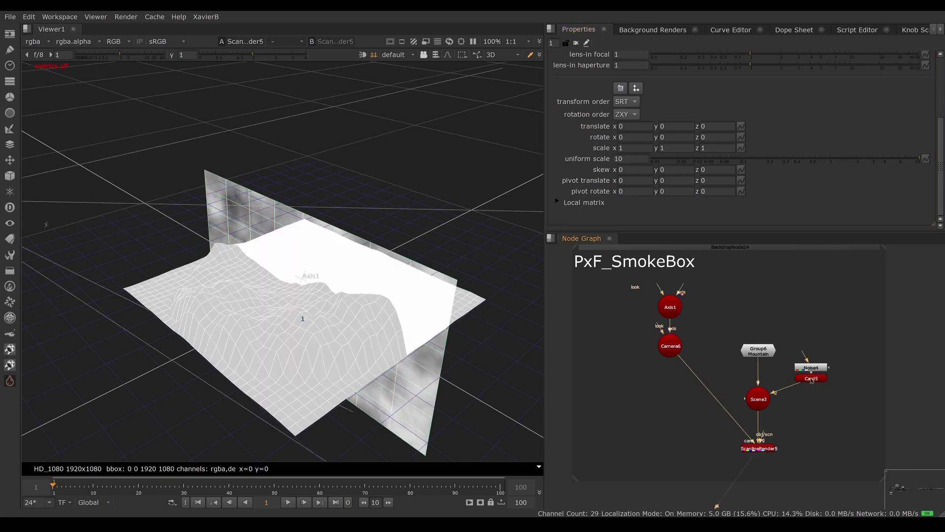
left_click(342, 270)
left_click_drag(301, 267, 304, 205)
key("Tab")
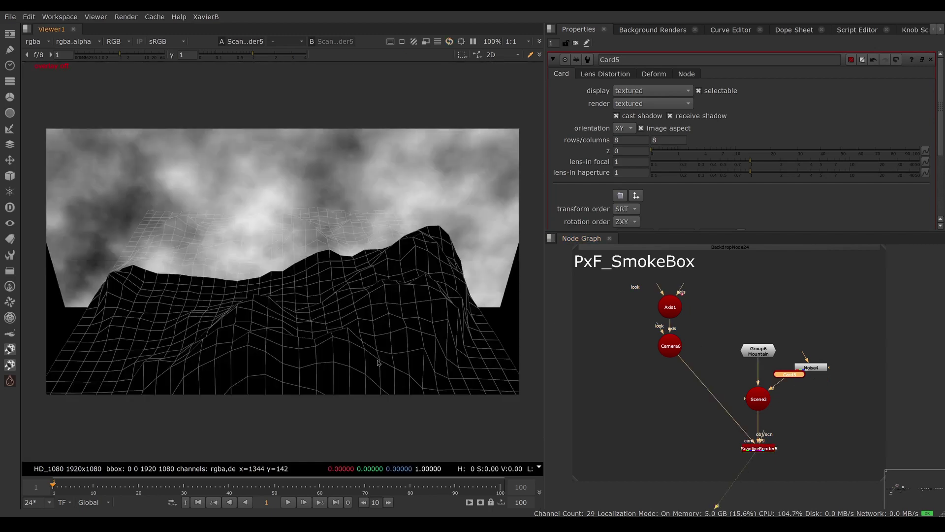
- Play and scrub the render to check the cloudy noise backdrop
left_click(289, 502)
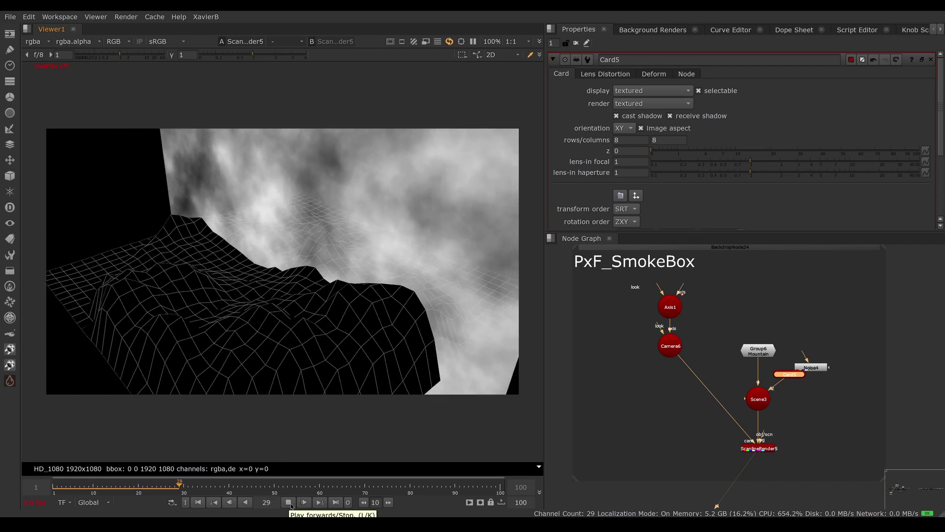
left_click(289, 502)
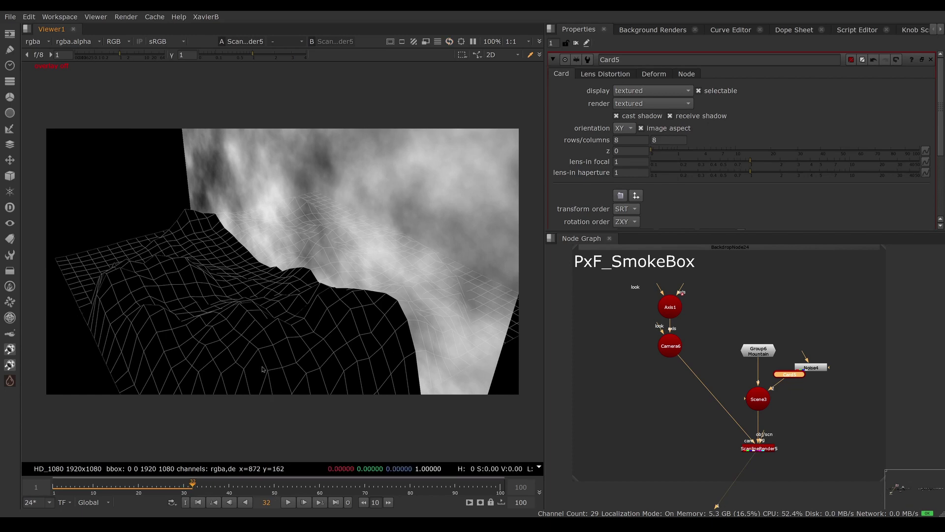
left_click_drag(190, 488, 85, 494)
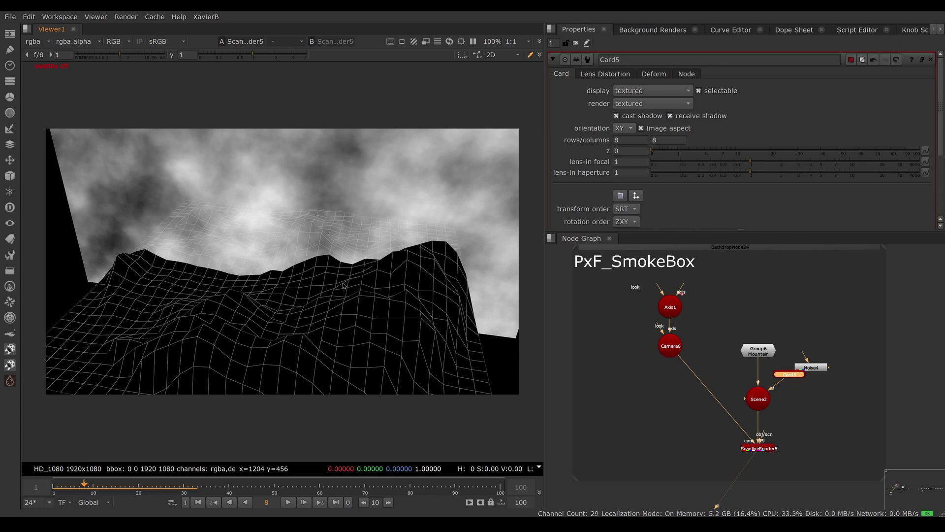
- Stack Noise4 directly above Card5 and show the Pixelfudger tools menu
mouse_move(812, 367)
left_mouse_down()
mouse_move(798, 359)
mouse_move(802, 374)
left_mouse_up()
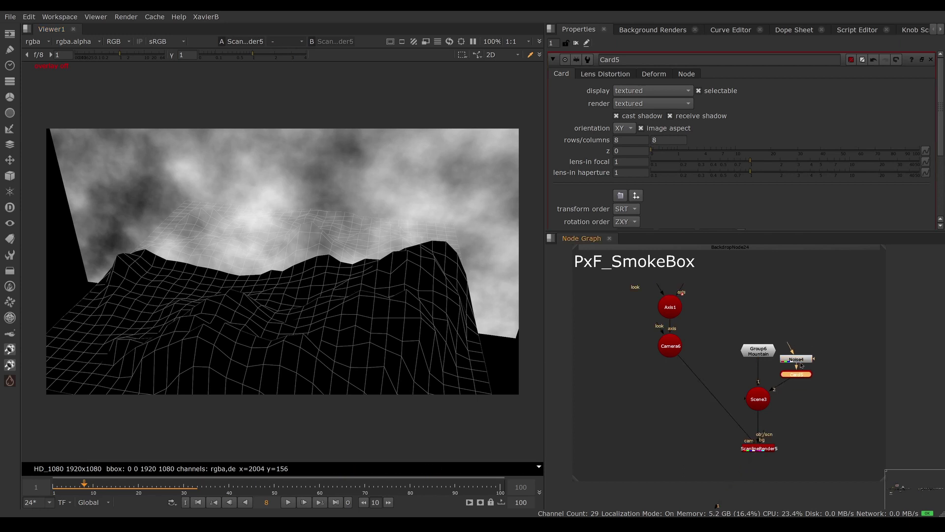
left_click(801, 364)
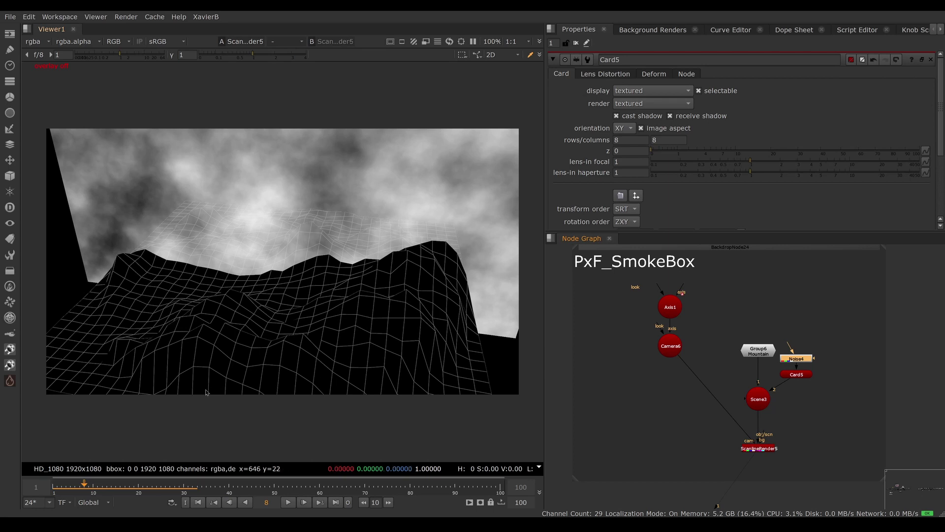
left_click(7, 382)
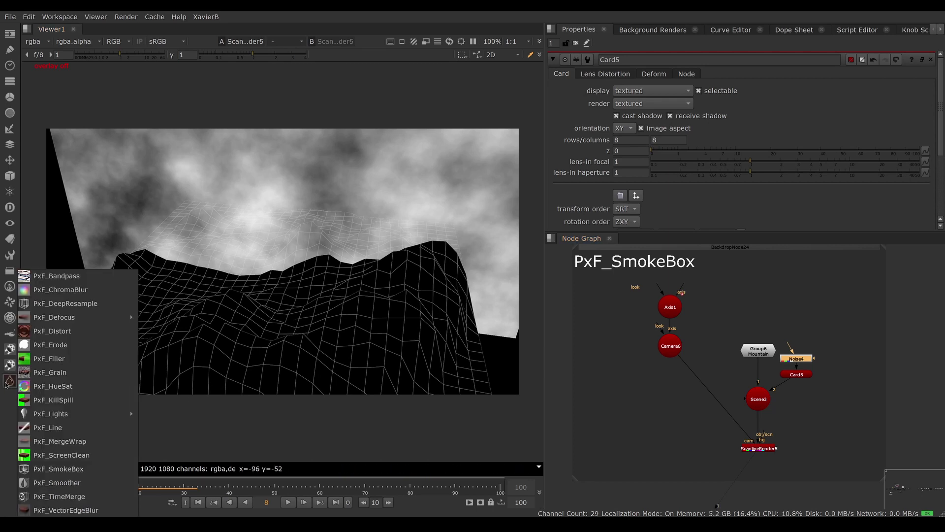
- Create a PxF_SmokeBox node and delete Noise4 and Card5
left_click(86, 469)
left_click_drag(801, 370, 832, 383)
left_click_drag(819, 340, 785, 389)
key("Delete")
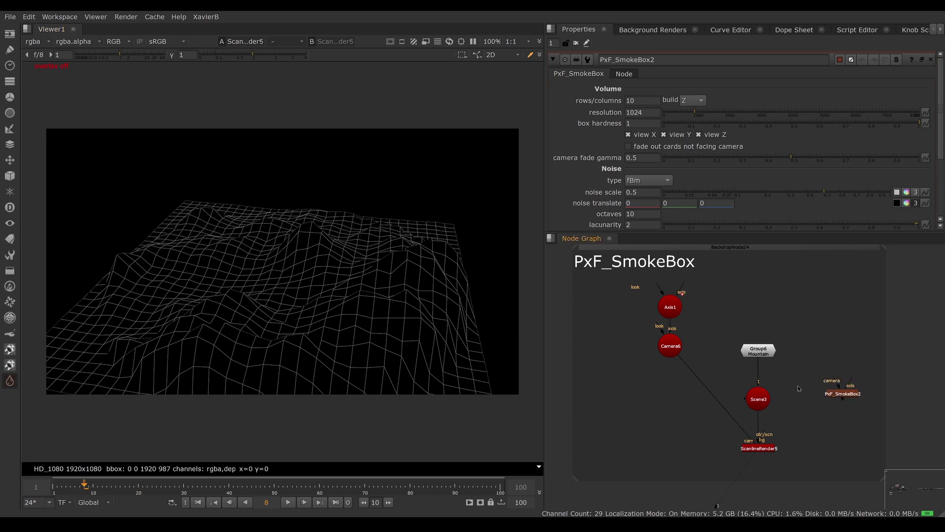
- Connect PxF_SmokeBox2 into Scene3 and view Scene3 in 3D
left_click_drag(761, 352, 813, 347)
left_click_drag(852, 395, 778, 356)
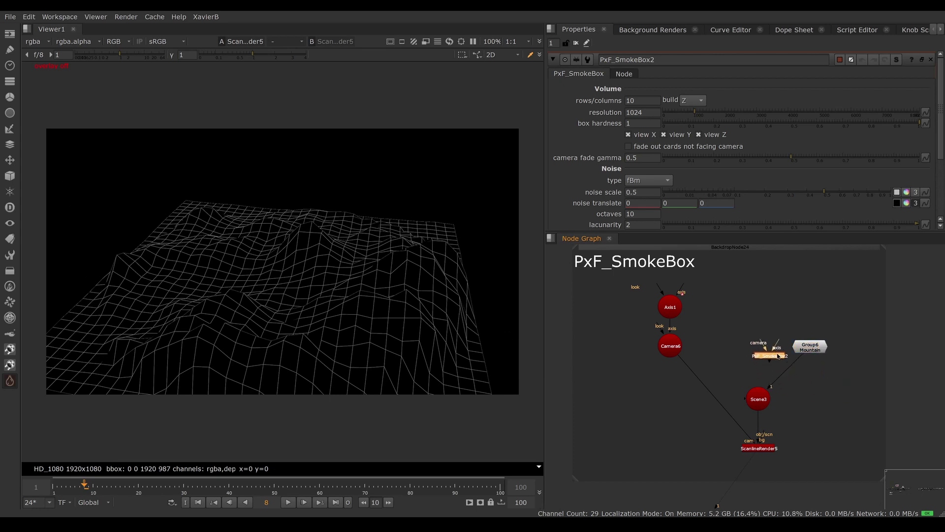
left_click_drag(745, 385, 759, 336)
left_click(761, 398)
key("1")
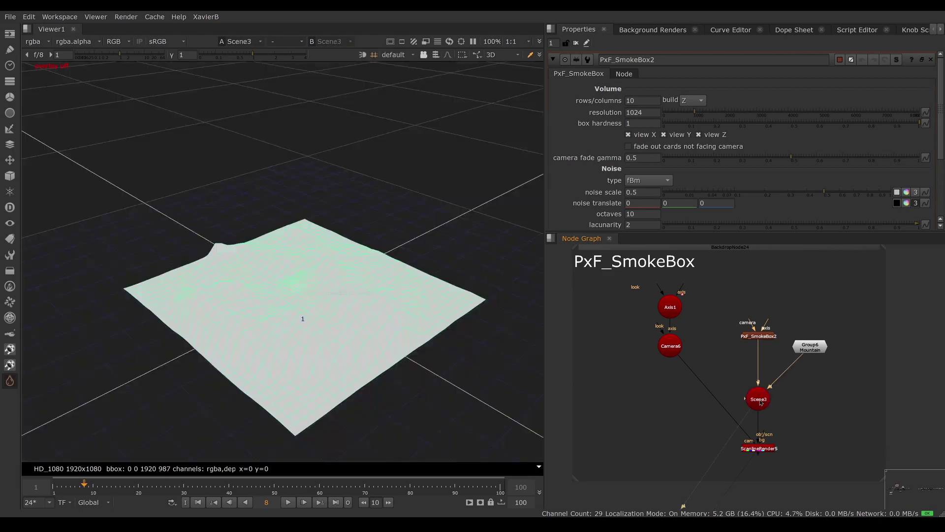
- Disable the Mountain group and orbit low to see the smoke cube
left_click(810, 346)
key("d")
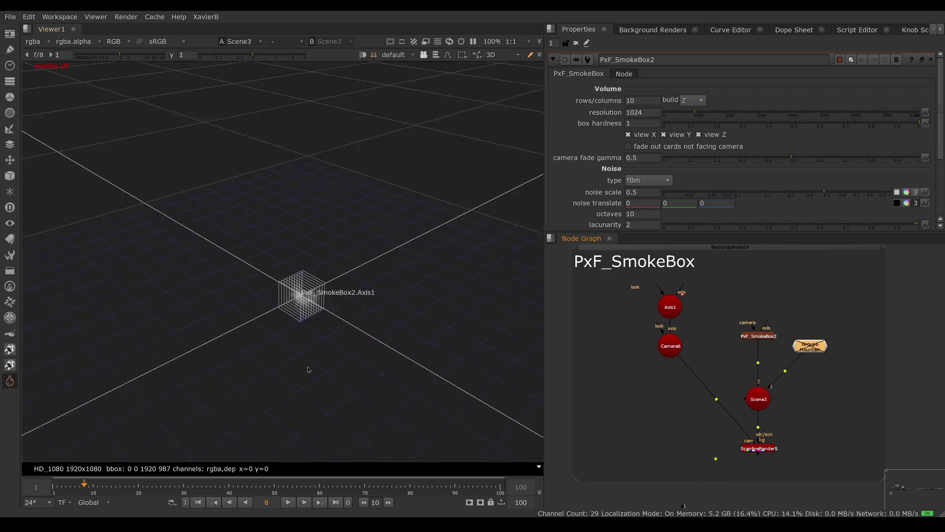
left_click_drag(308, 369, 481, 325, "ctrl")
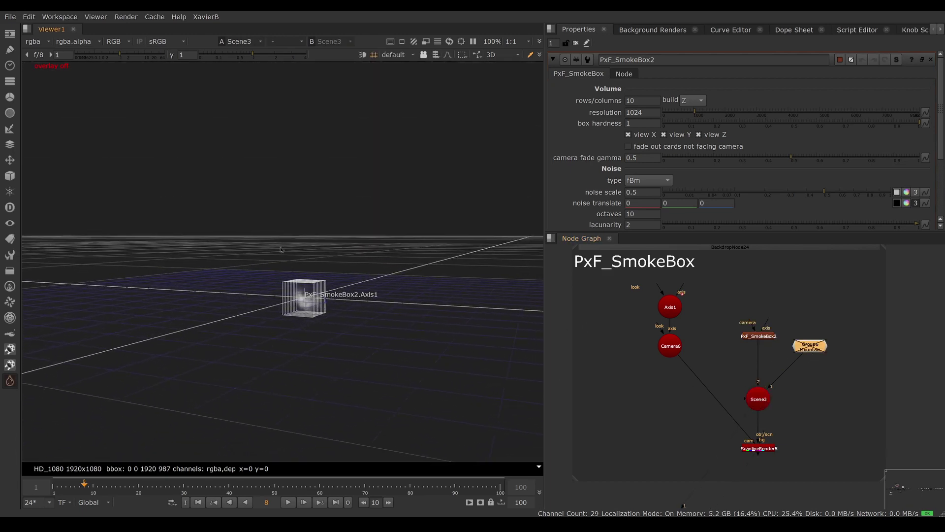
- Add Axis4 above PxF_SmokeBox2 with a uniform scale of 10
left_click(766, 287)
key("Tab")
type("ax")
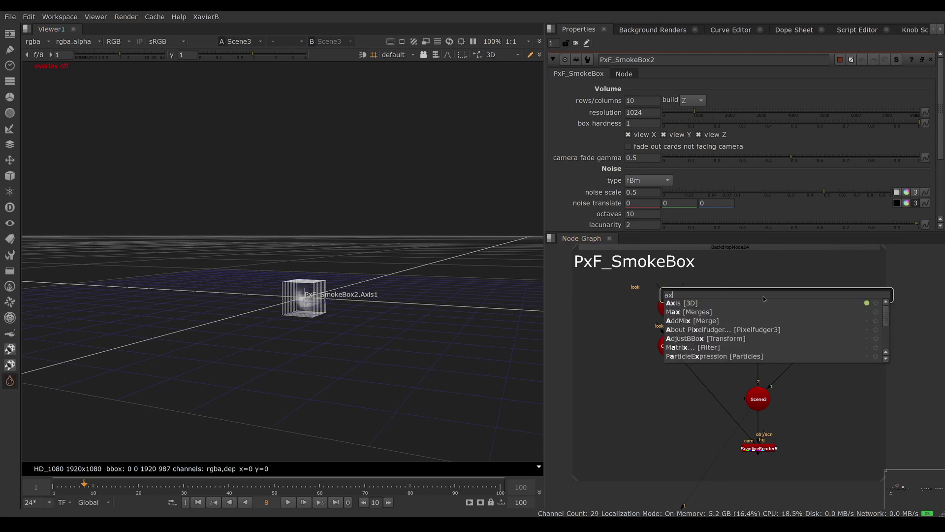
key("Return")
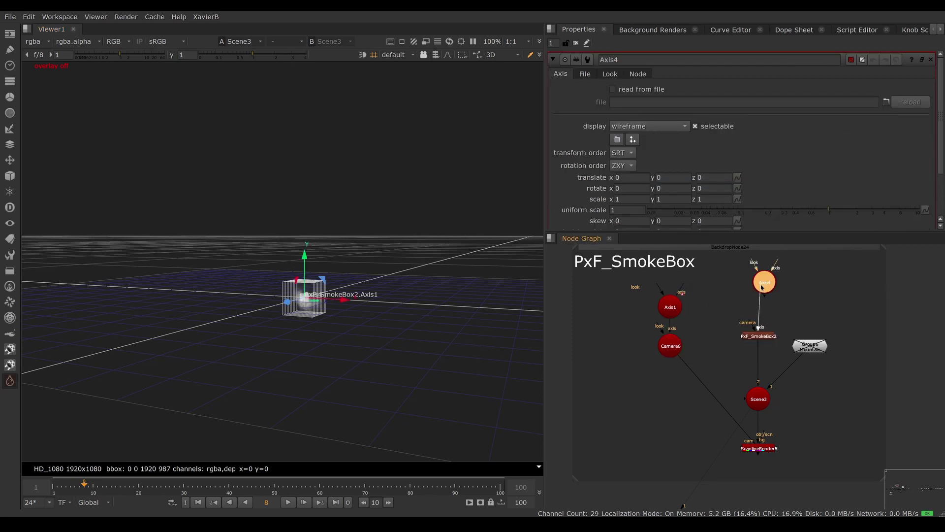
left_click_drag(763, 287, 763, 293)
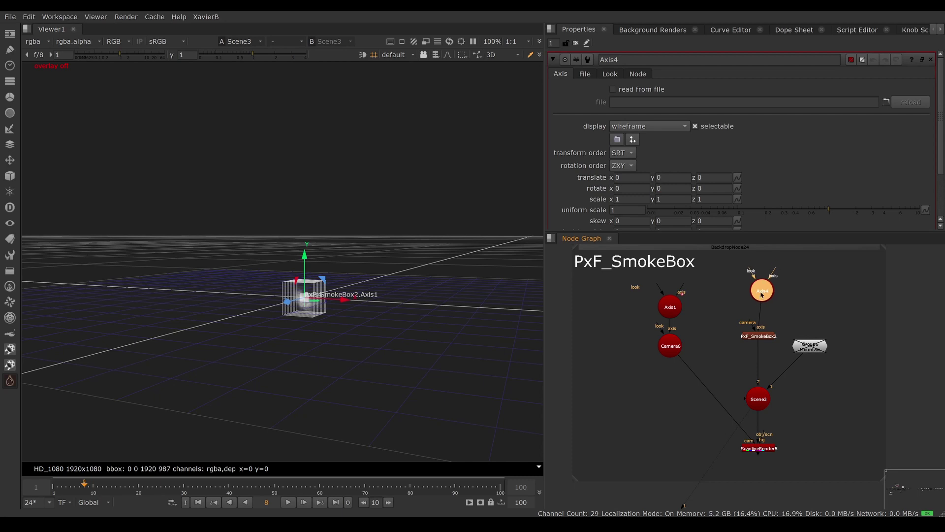
left_click(629, 211)
type("0")
key("Return")
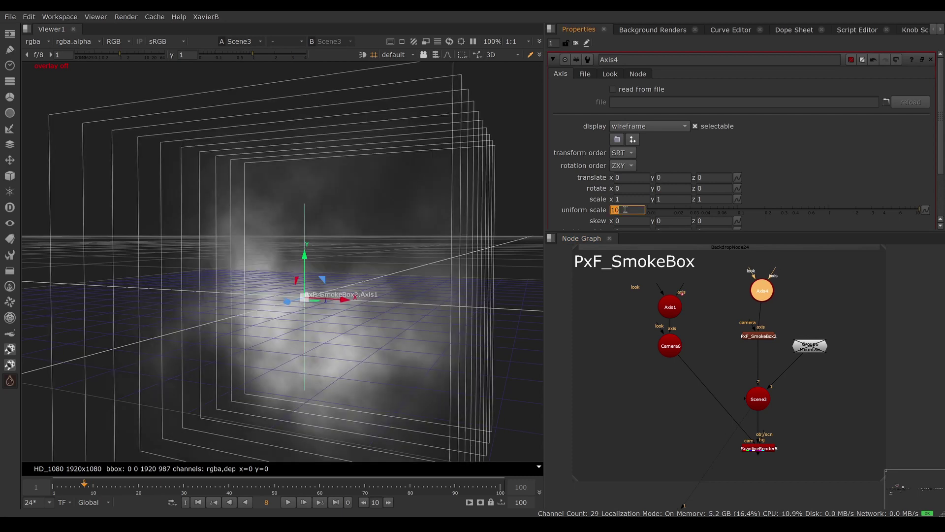
- Raise Axis4 to translate y about 3.13 and orbit to check the smoke above the terrain
left_click_drag(767, 292, 762, 293)
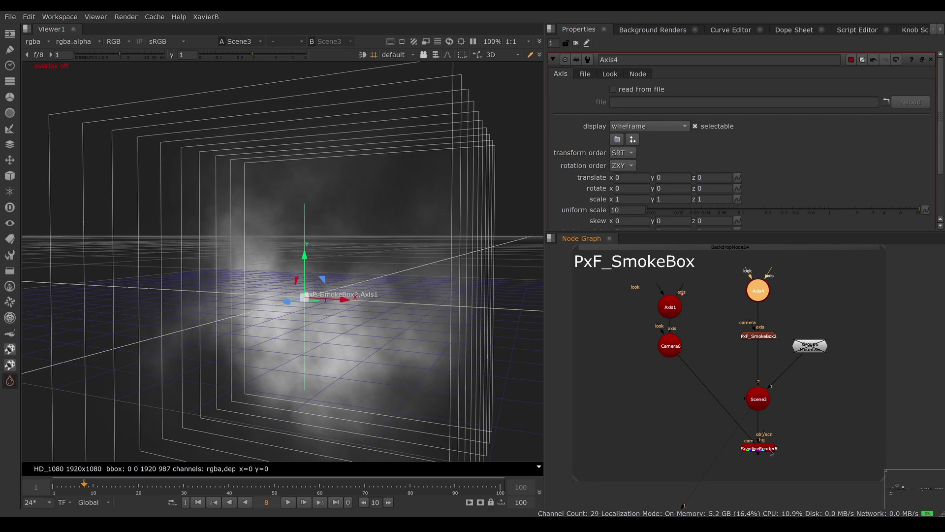
left_click(760, 406)
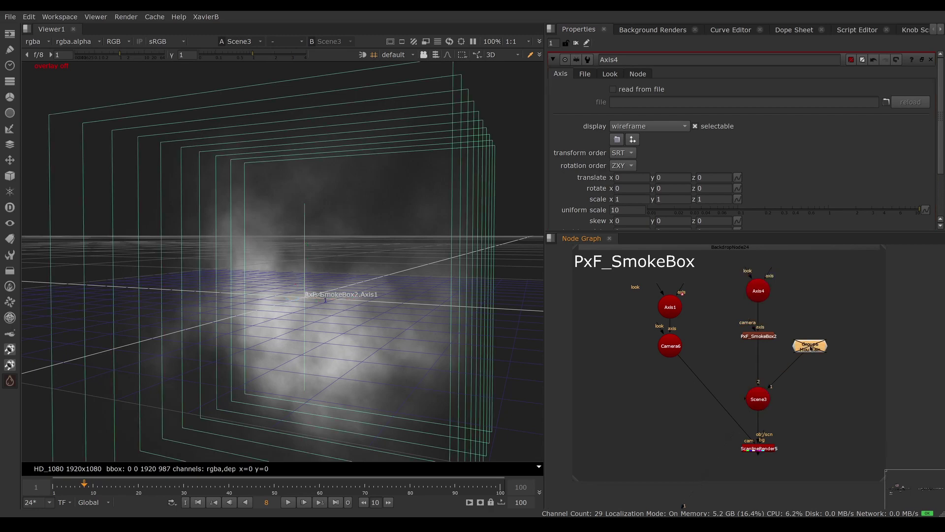
left_click(767, 302)
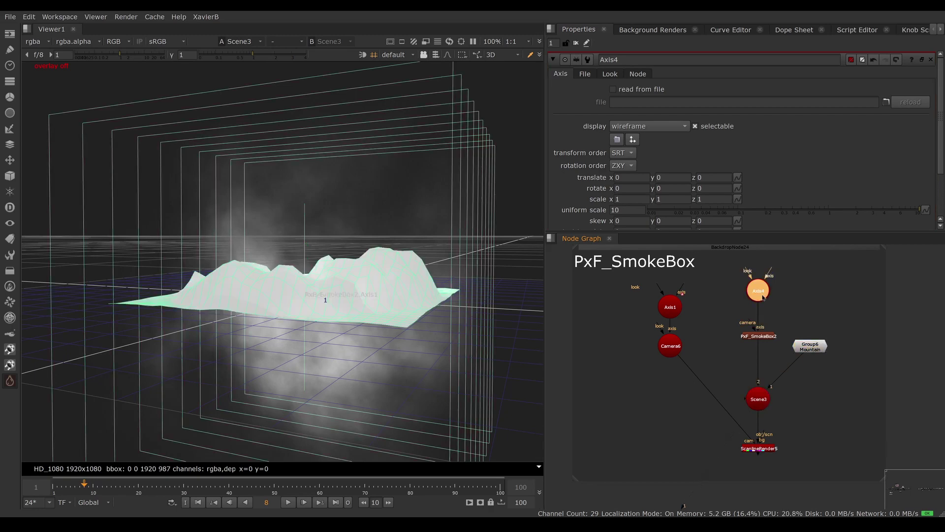
left_click_drag(301, 246, 315, 156)
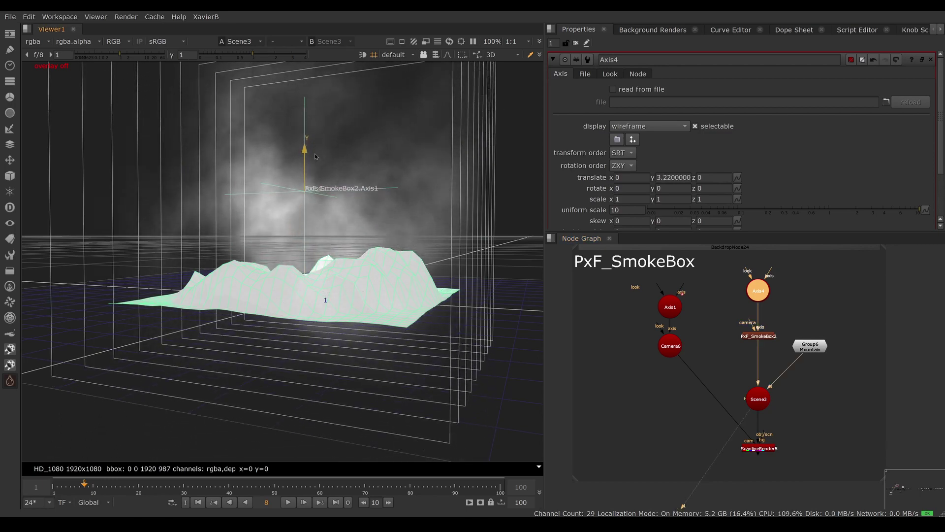
left_click_drag(394, 335, 374, 361, "ctrl")
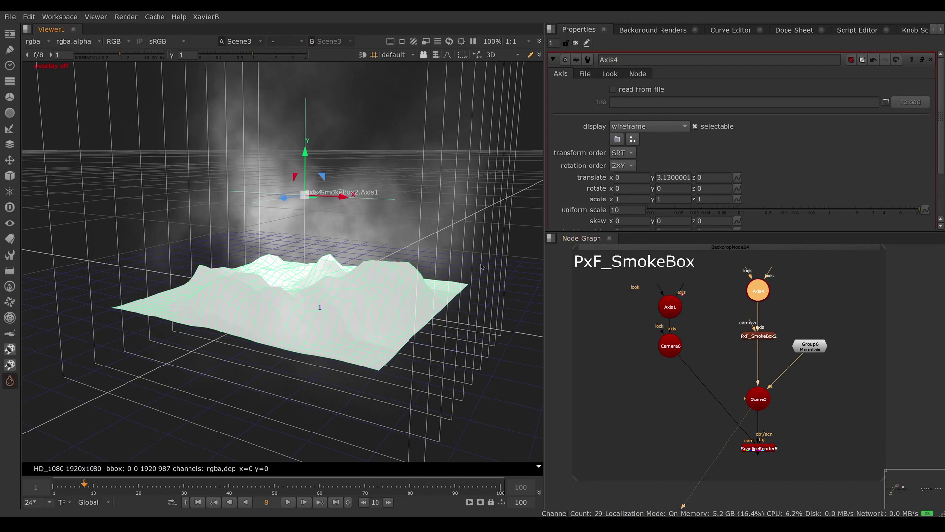
left_click_drag(446, 304, 465, 304, "ctrl")
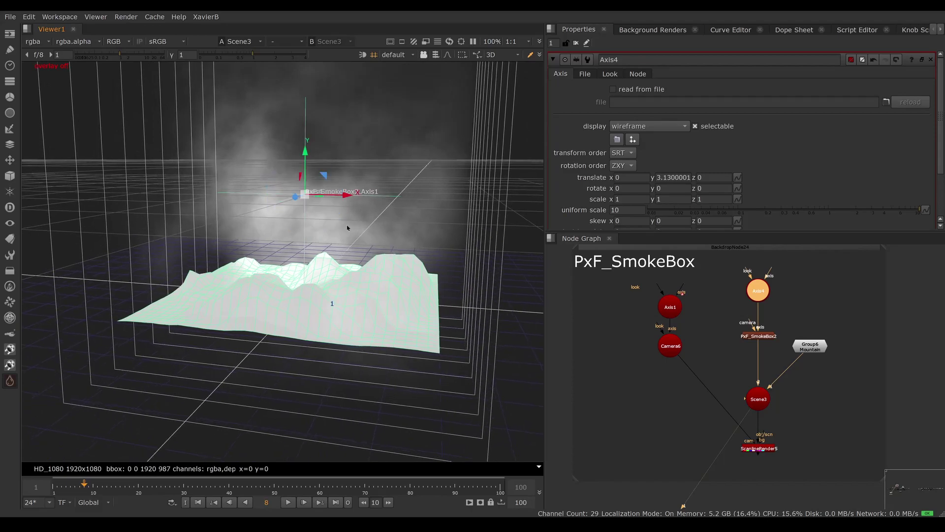
left_click_drag(392, 170, 400, 298, "ctrl")
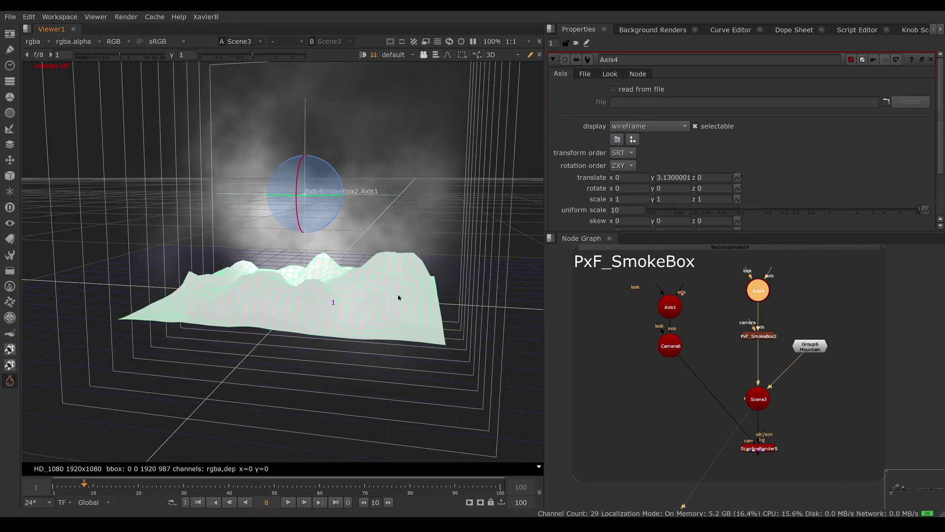
- View ScanlineRender5 and play it from the first frame
left_click(770, 449)
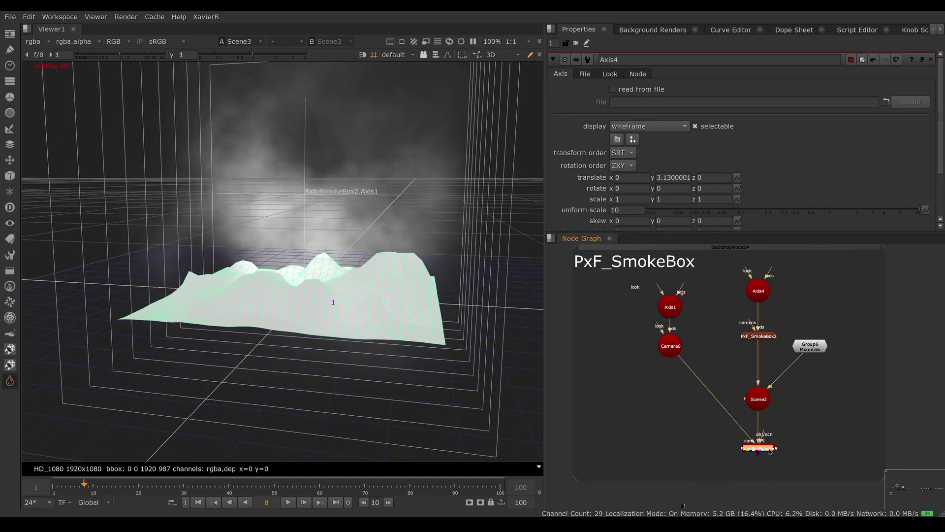
key("1")
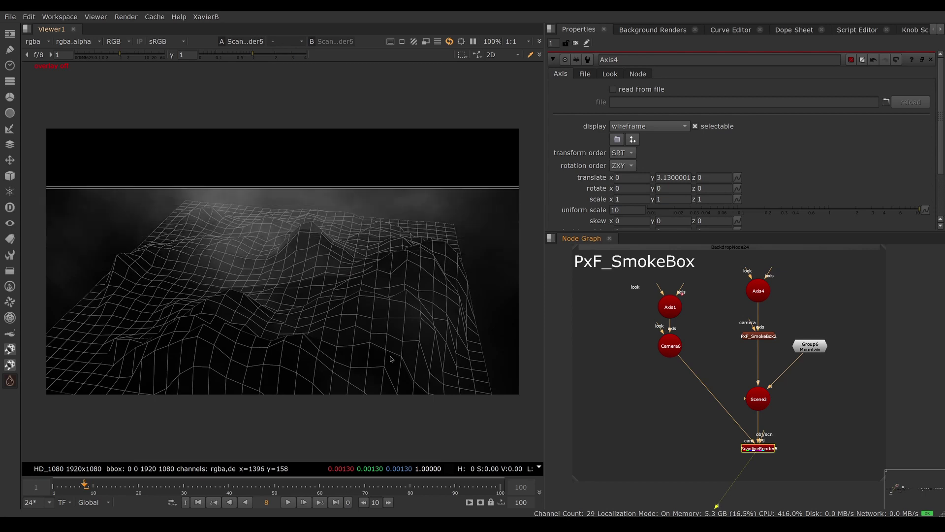
left_click(199, 501)
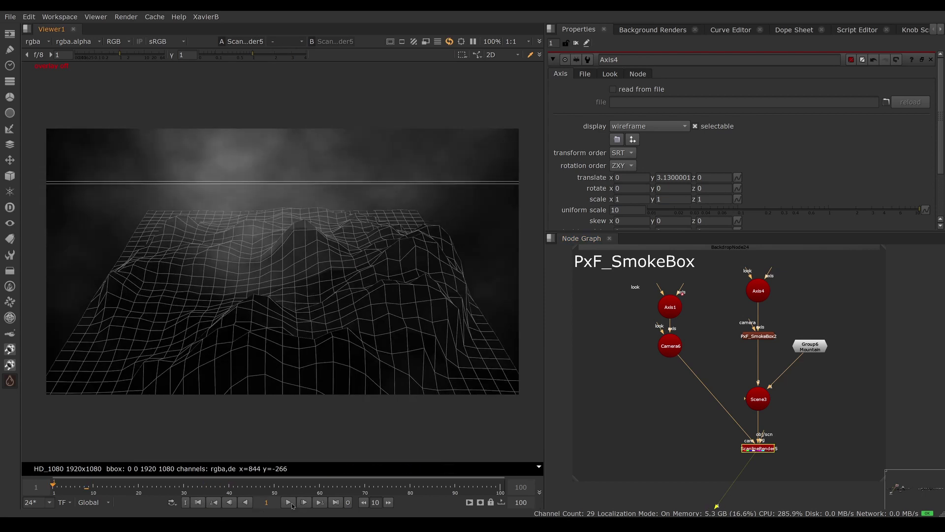
left_click(289, 504)
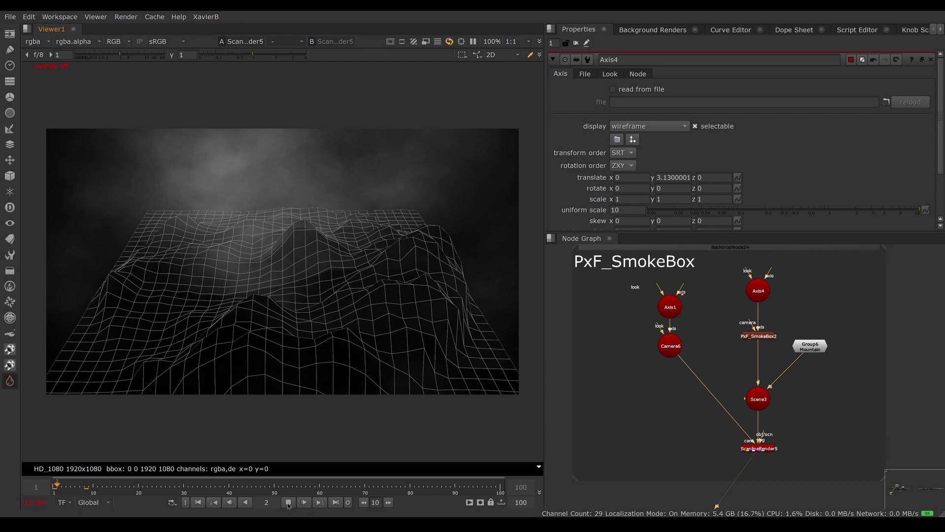
left_click(289, 502)
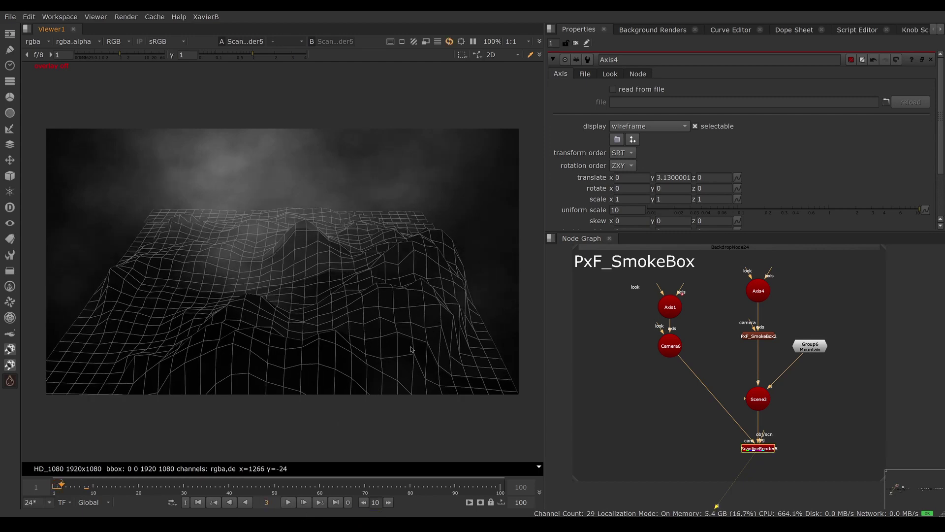
- Set the viewer proxy to 1:4 and play again from frame 1
left_click(516, 44)
left_click(519, 77)
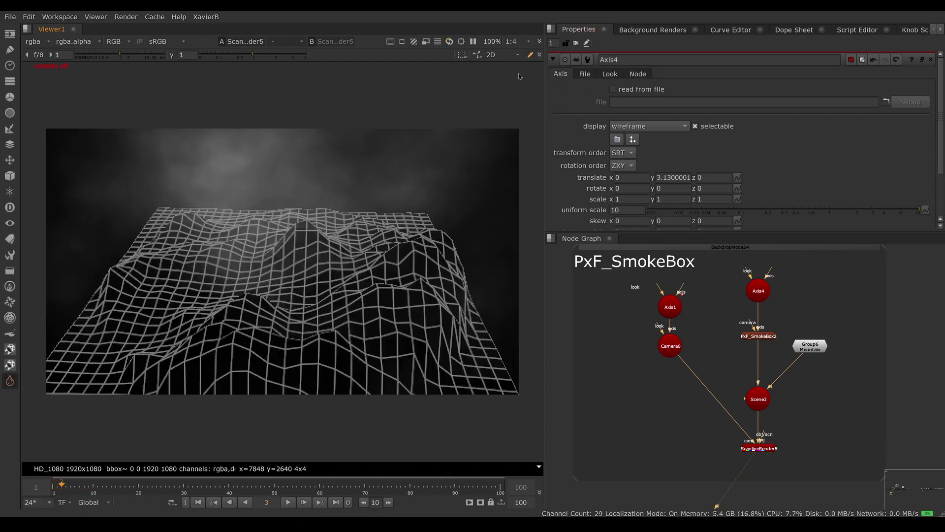
left_click(197, 502)
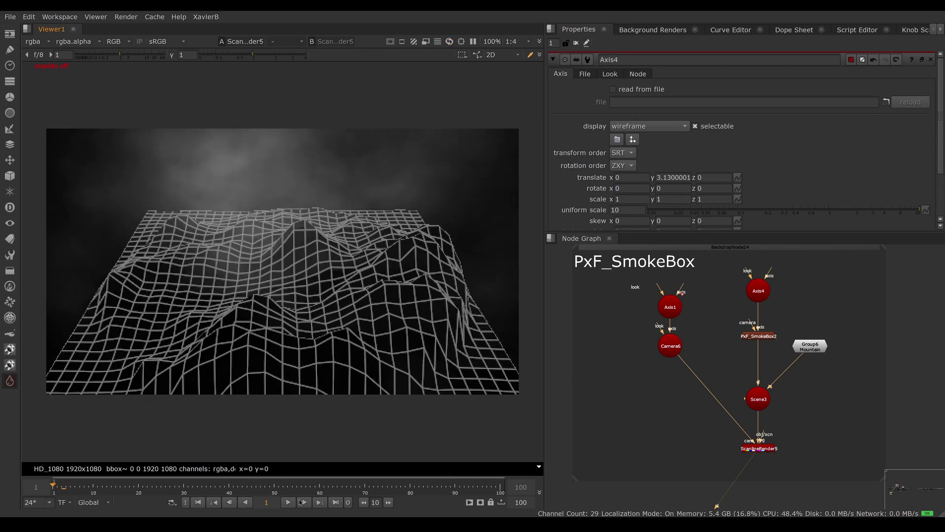
left_click(289, 502)
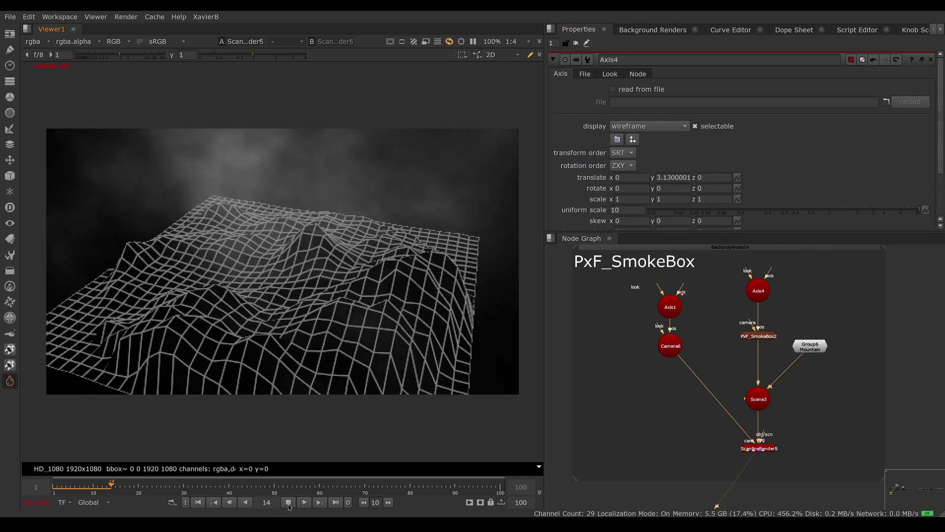
left_click(288, 503)
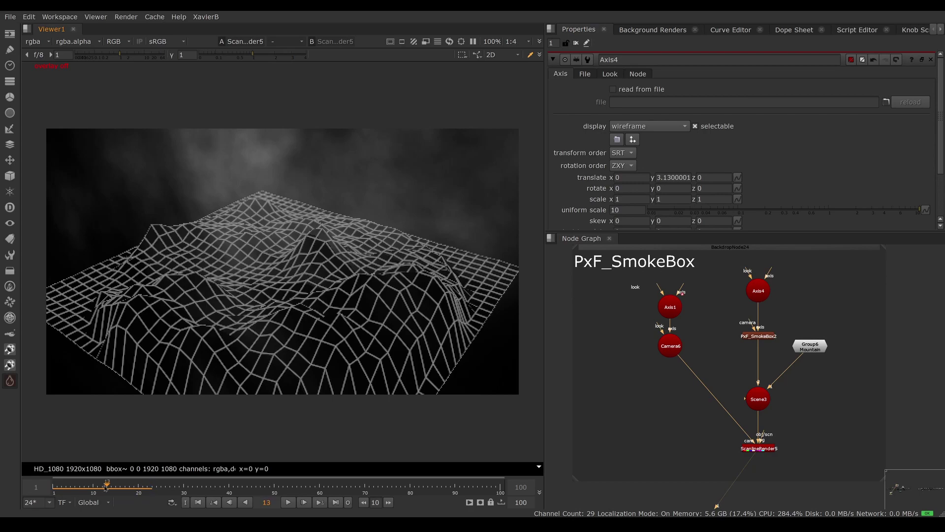
- Scrub and play through the animation, stopping at frame 46 and scrubbing back to 17
mouse_move(106, 487)
left_mouse_down()
mouse_move(55, 488)
mouse_move(147, 487)
mouse_move(75, 492)
mouse_move(131, 492)
mouse_move(78, 492)
mouse_move(89, 493)
left_mouse_up()
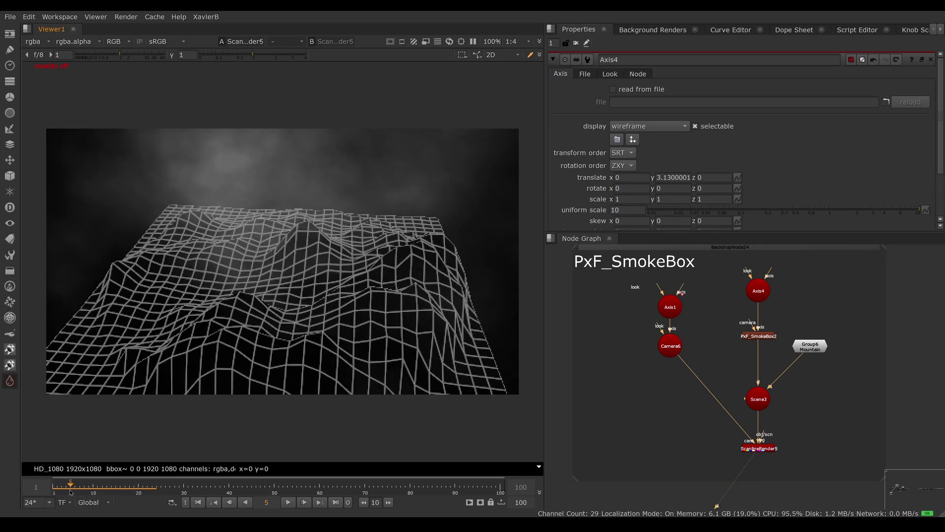
left_click_drag(56, 491, 53, 491)
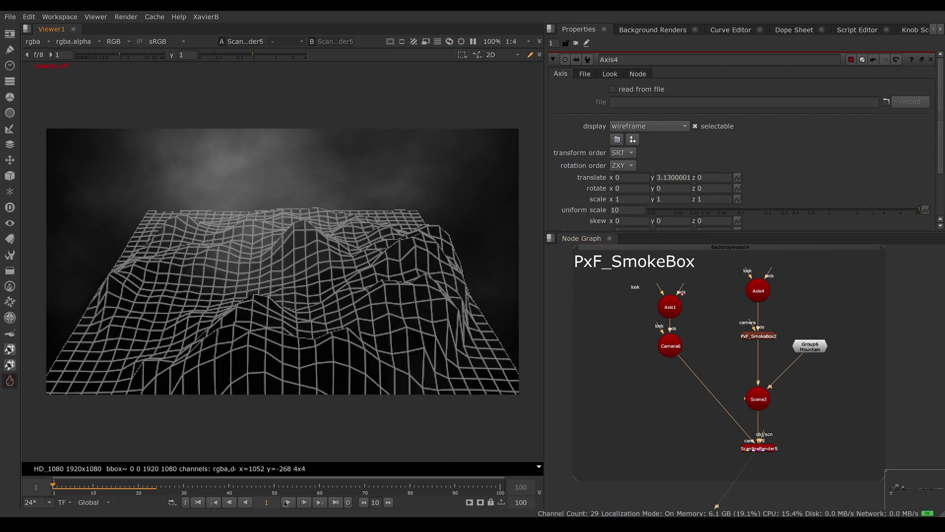
left_click(288, 502)
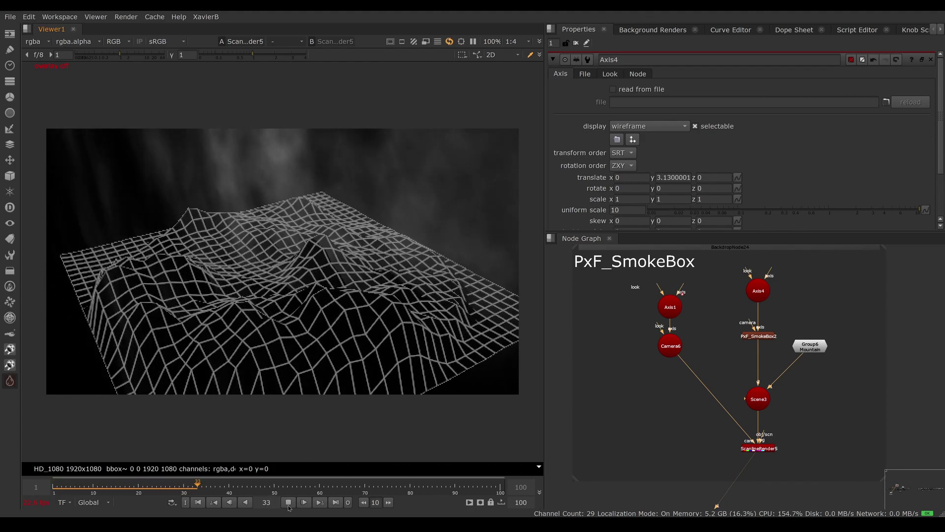
left_click(288, 502)
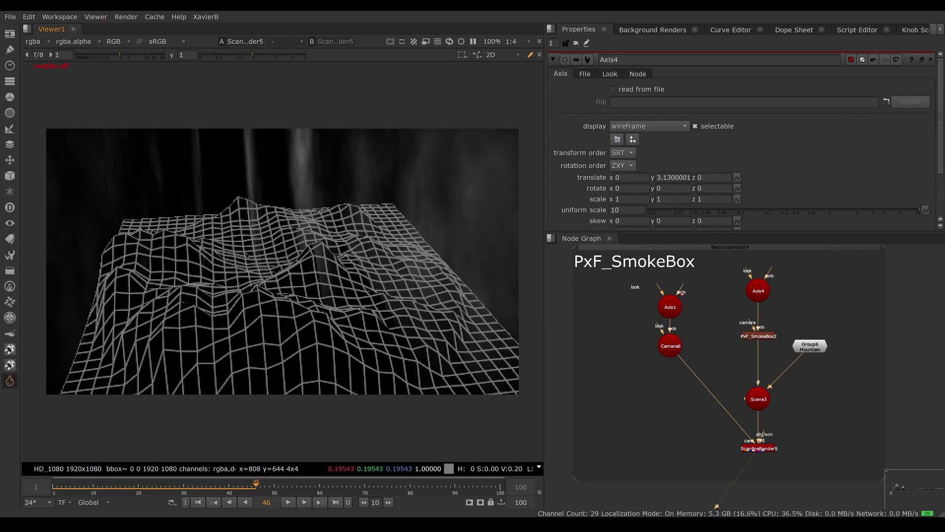
left_click(247, 486)
left_click_drag(245, 487, 130, 485)
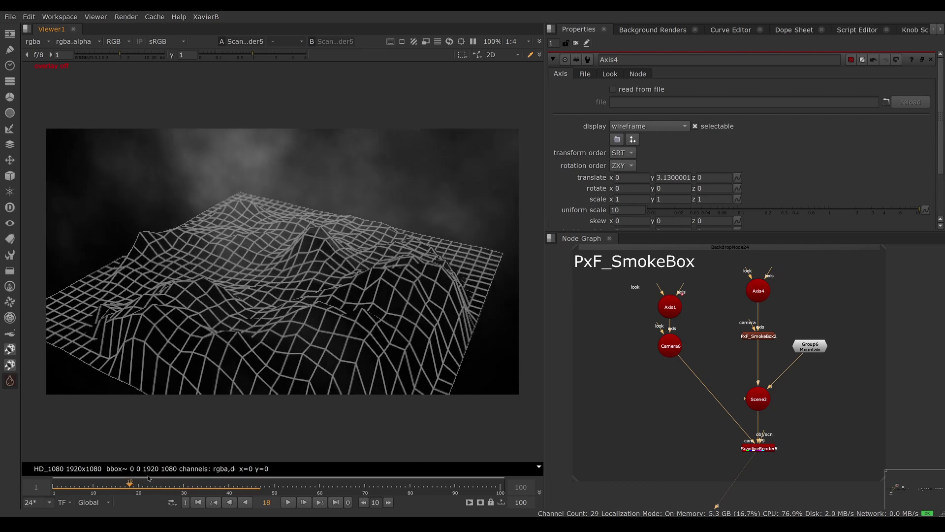
- View PxF_SmokeBox2 in 3D and orbit to a higher frontal view of the box
left_click(771, 340)
key("1")
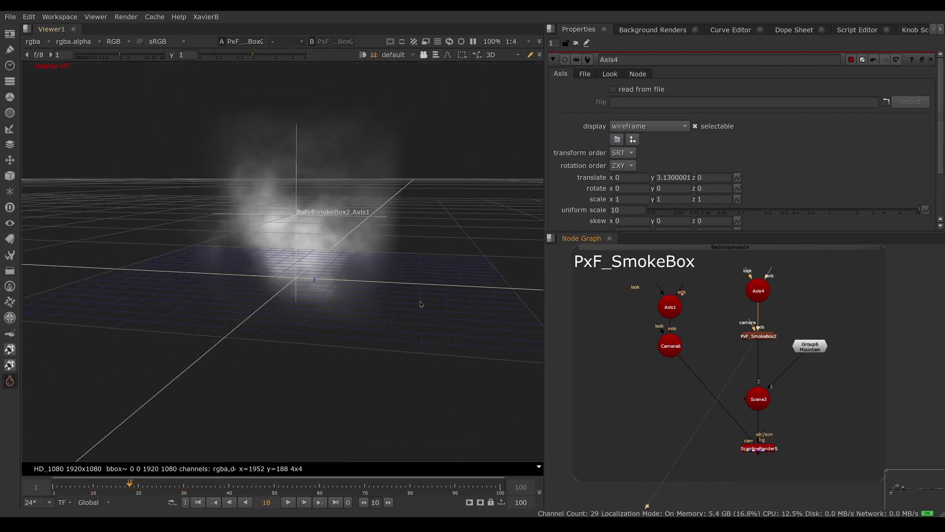
mouse_move(313, 361)
left_mouse_down("ctrl")
mouse_move(320, 384)
mouse_move(323, 353)
left_mouse_up("ctrl")
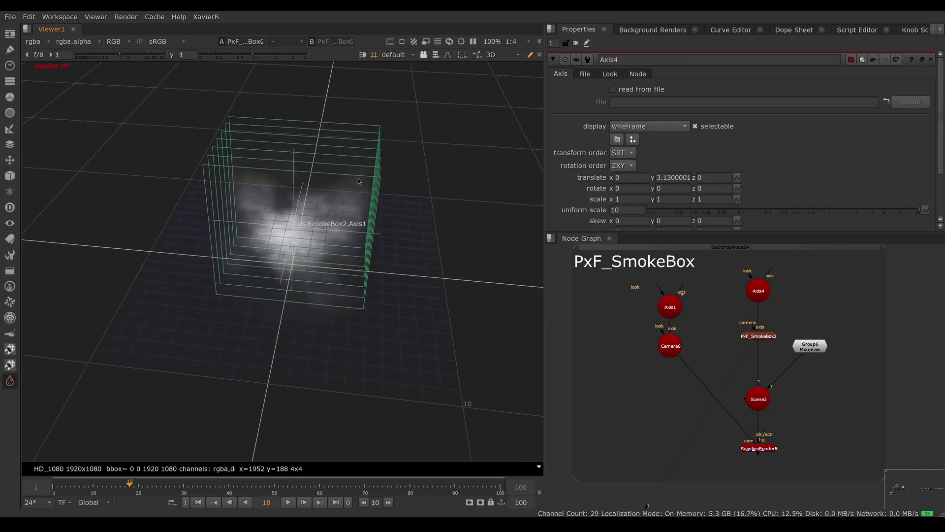
left_click_drag(320, 311, 378, 124, "ctrl")
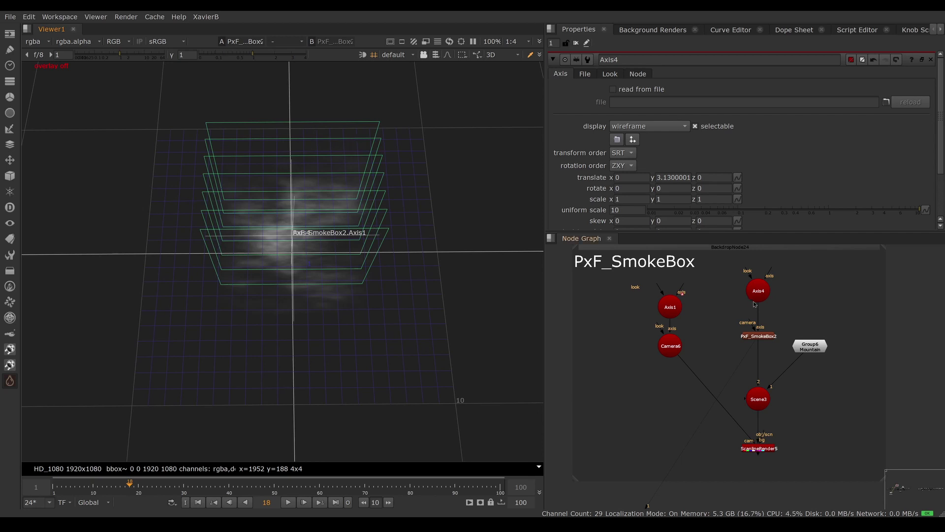
- Set PxF_SmokeBox2's card build to ZX and orbit around the crossed card box
double_click(769, 337)
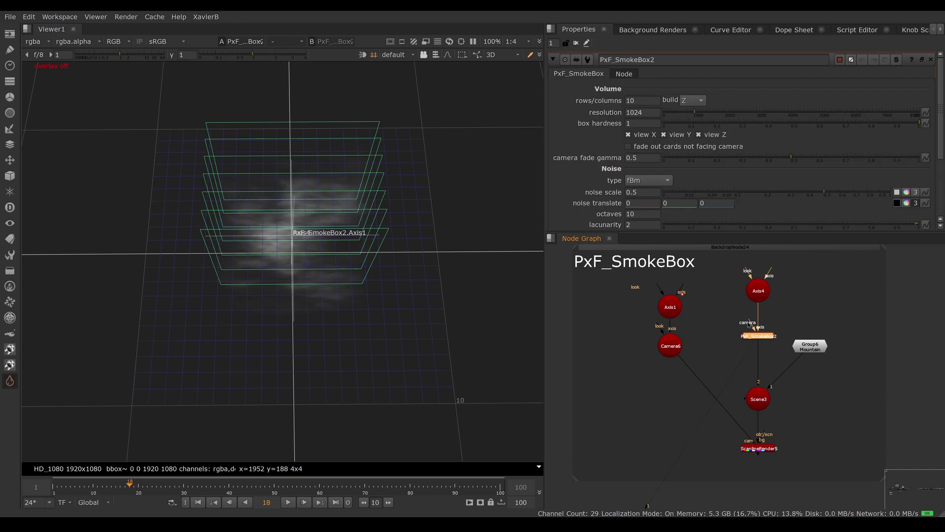
left_click(702, 101)
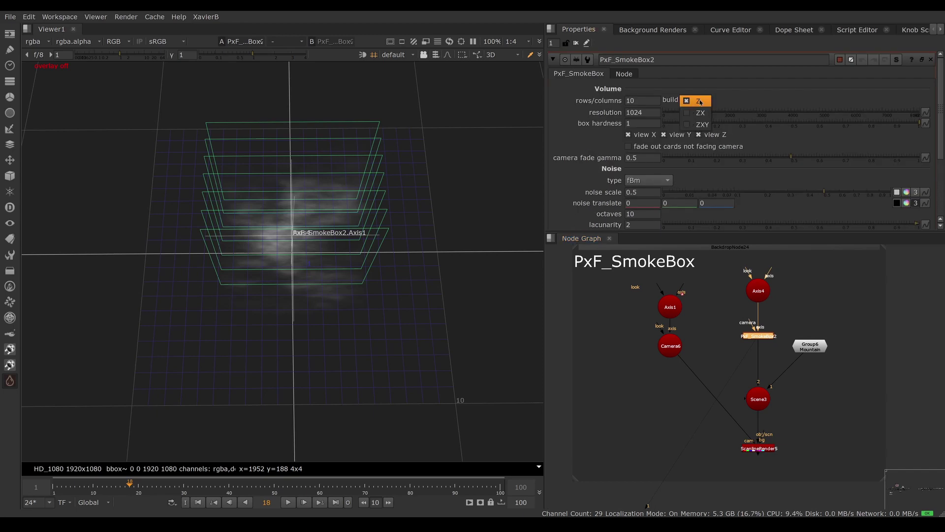
left_click(707, 114)
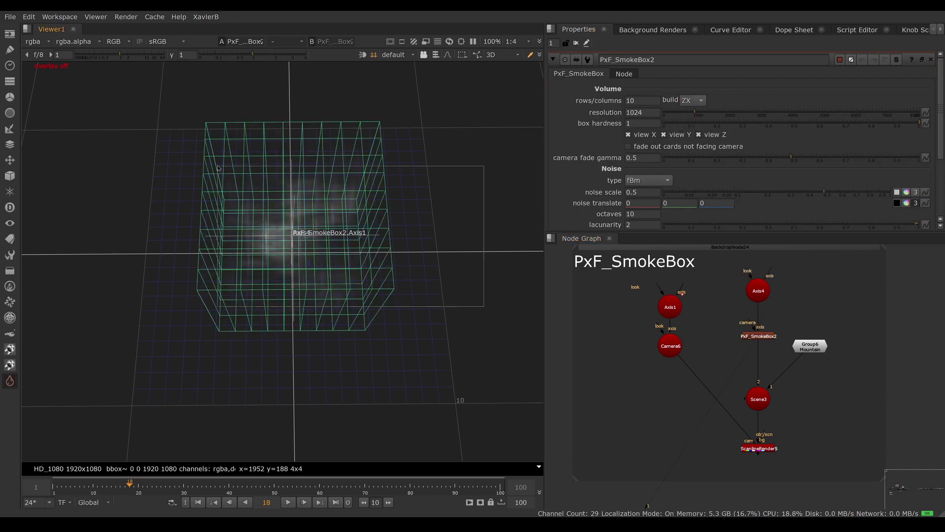
left_click_drag(424, 350, 234, 245, "ctrl")
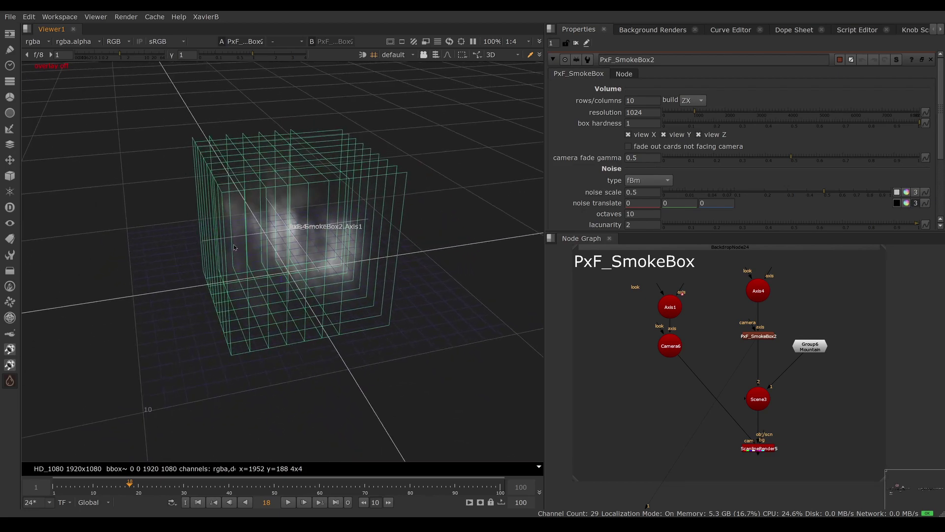
left_click_drag(146, 135, 501, 419, "ctrl")
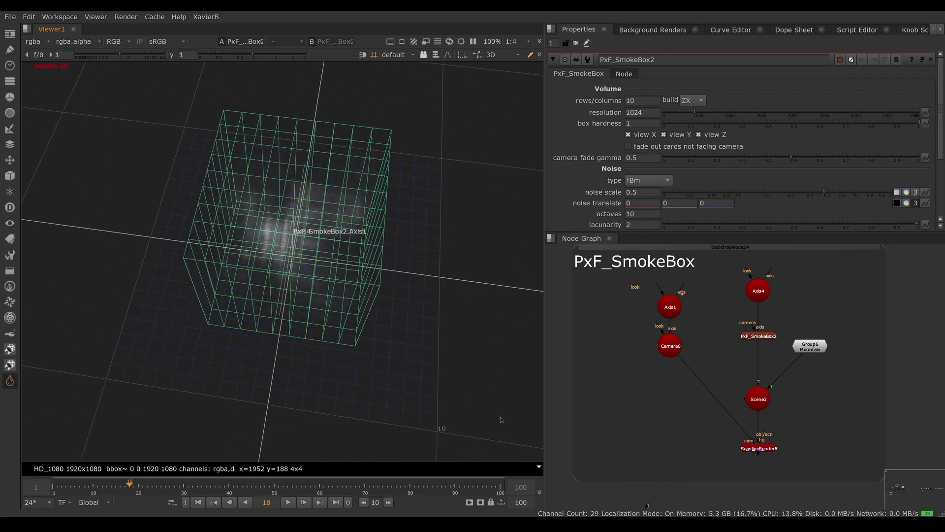
left_click_drag(363, 287, 383, 257, "ctrl")
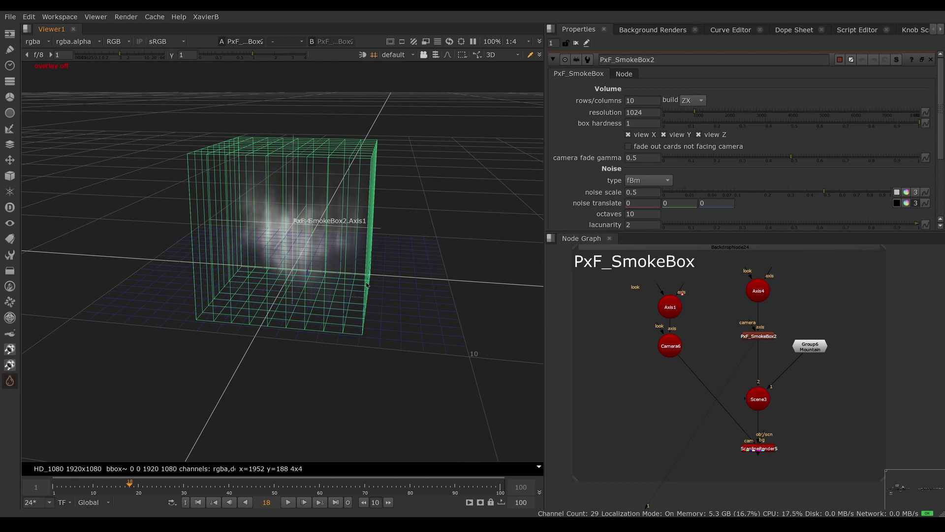
- View ScanlineRender5 again as the 2D render
left_click(759, 449)
key("1")
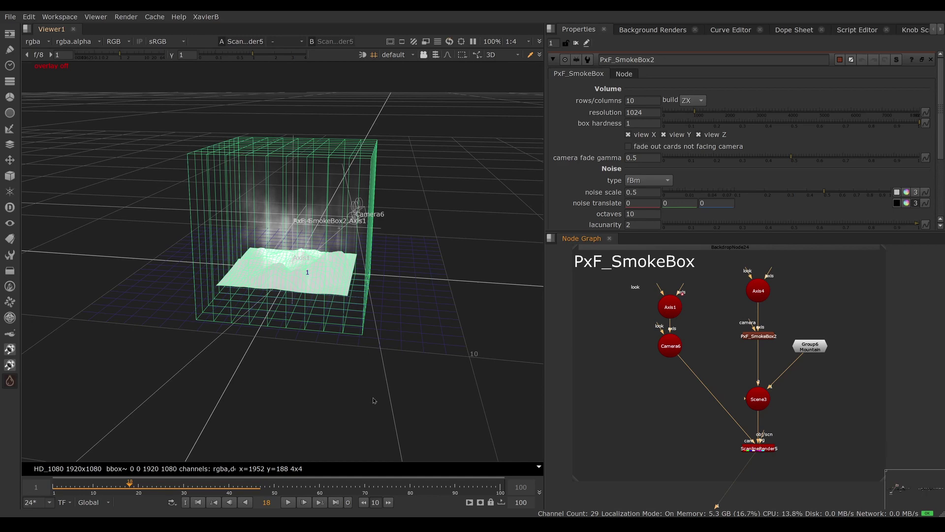
key("Tab")
left_click(198, 502)
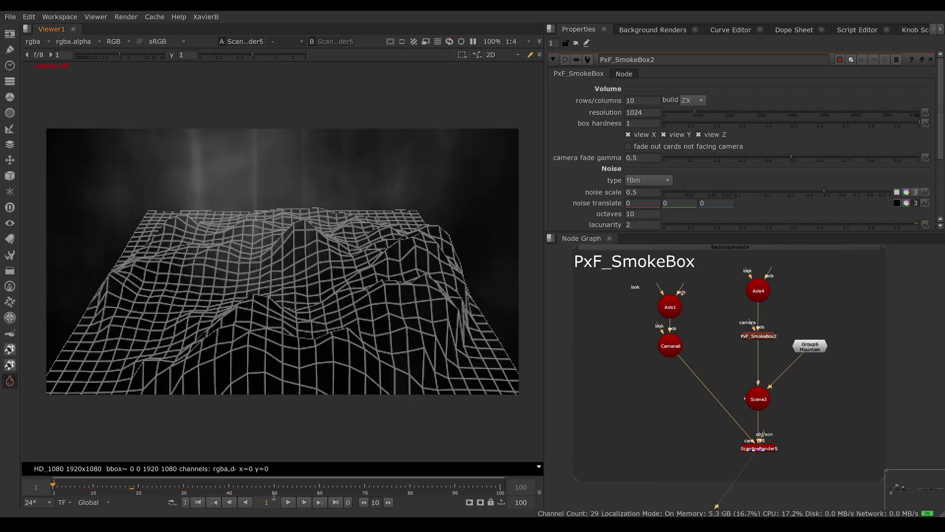
left_click(288, 502)
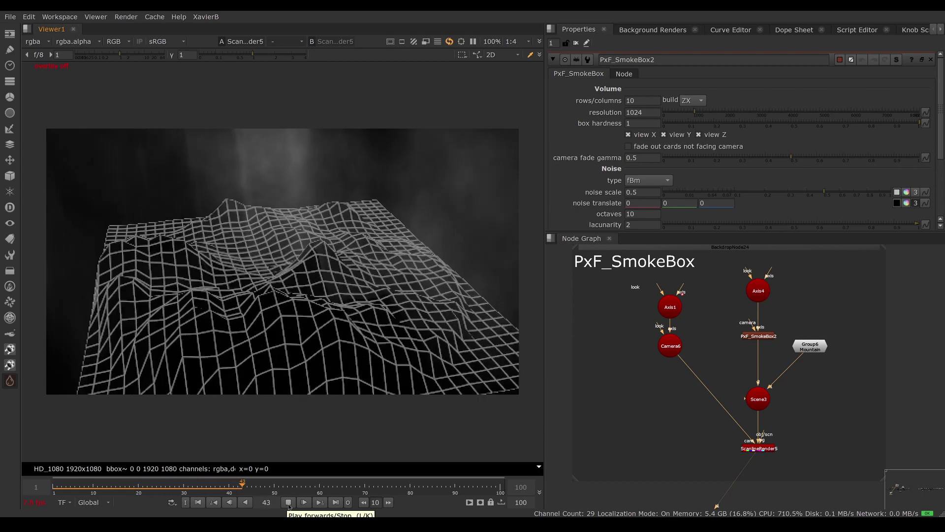
left_click(289, 504)
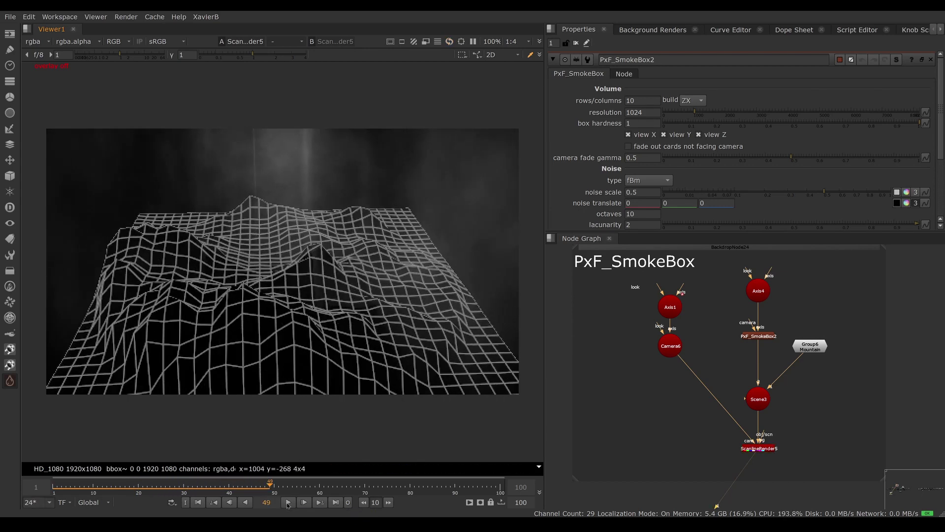
left_click(288, 503)
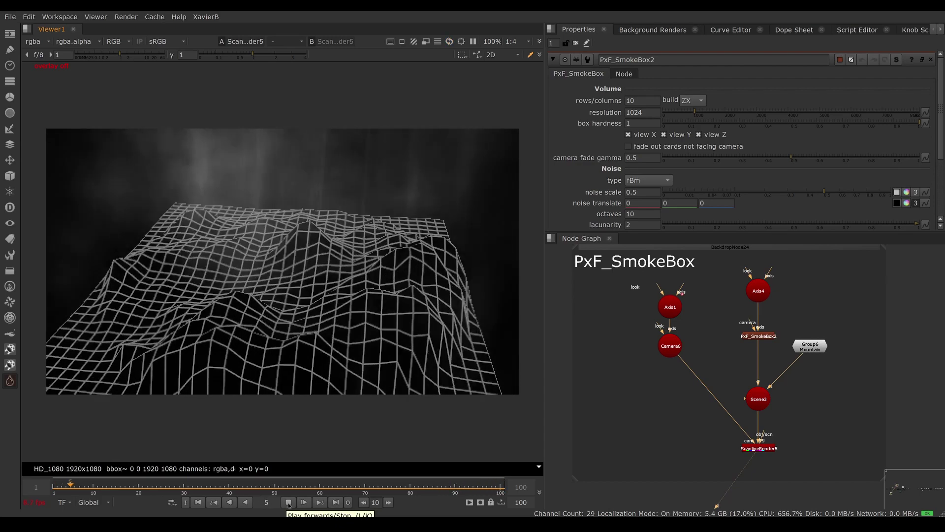
left_click(289, 503)
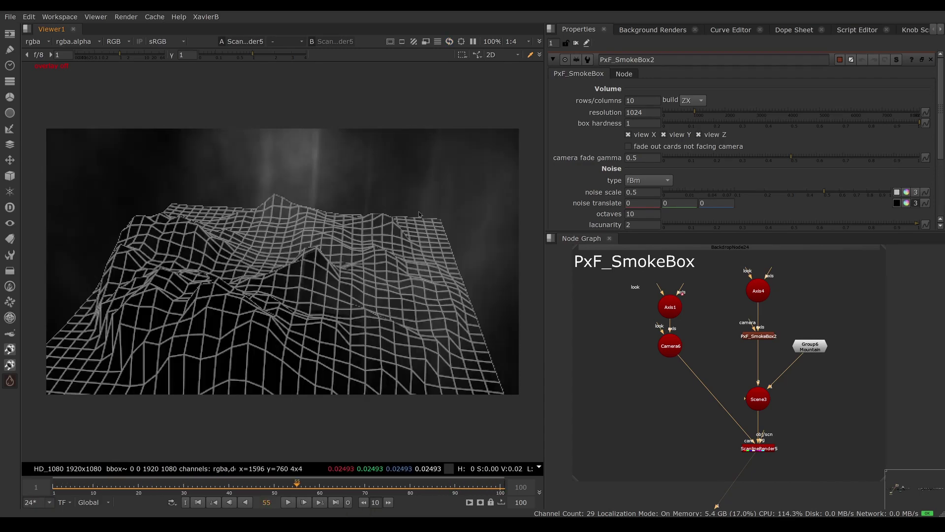
left_click_drag(296, 487, 270, 484)
left_click(293, 154, "ctrl")
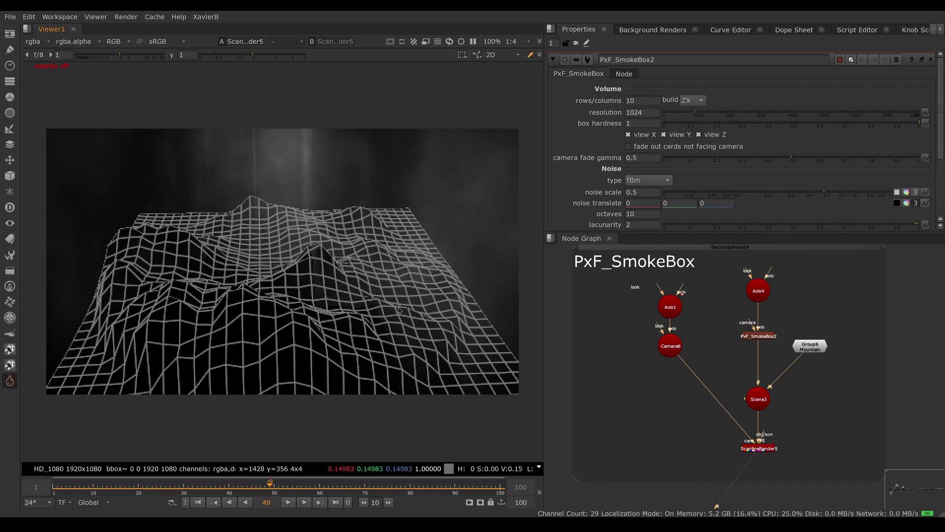
left_click_drag(748, 319, 709, 331)
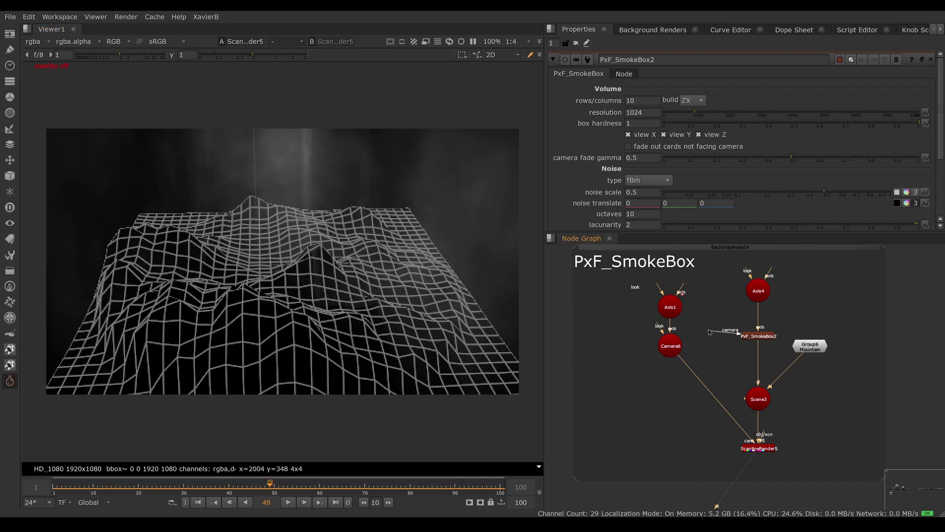
left_click(756, 336)
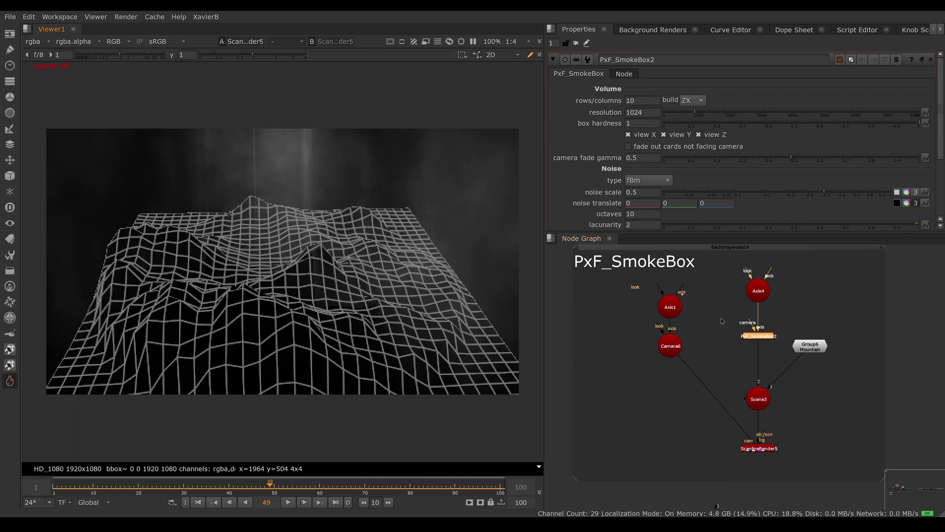
- Link PxF_SmokeBox2's camera input to the Camera6 node
left_click(676, 352)
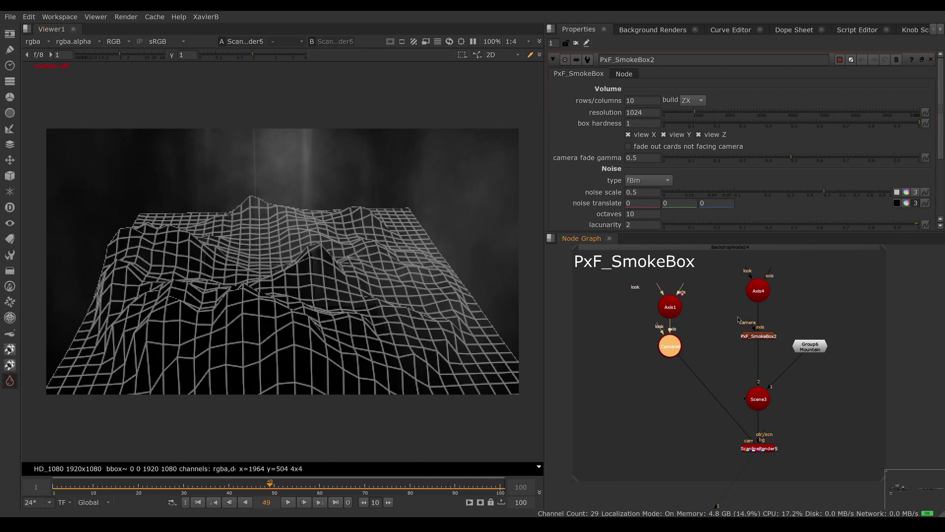
left_click_drag(749, 324, 675, 346)
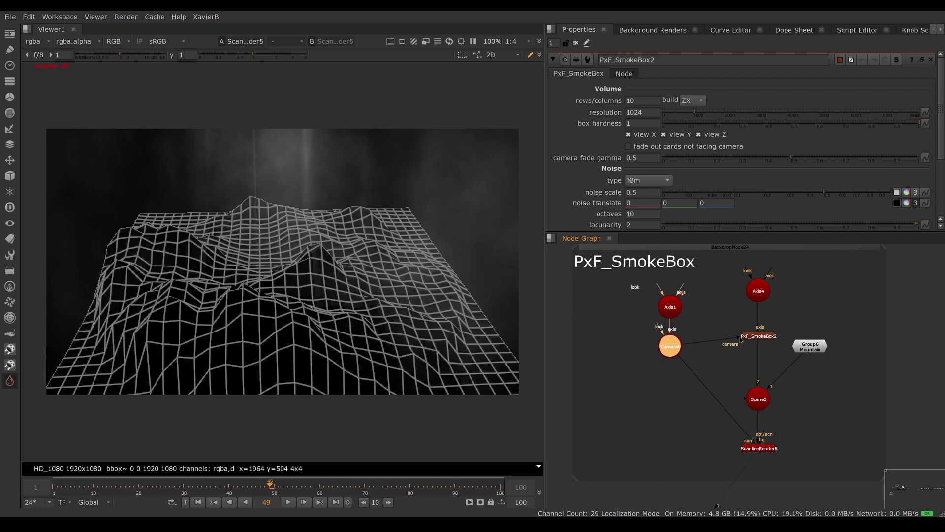
left_click(757, 338)
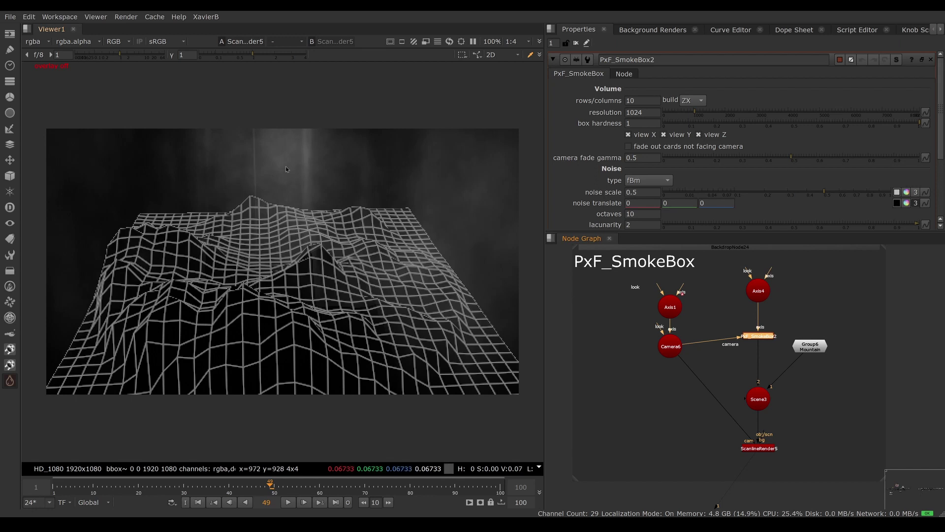
- Toggle 'fade out cards not facing camera' repeatedly to compare the smoke with and without it
left_click(629, 147)
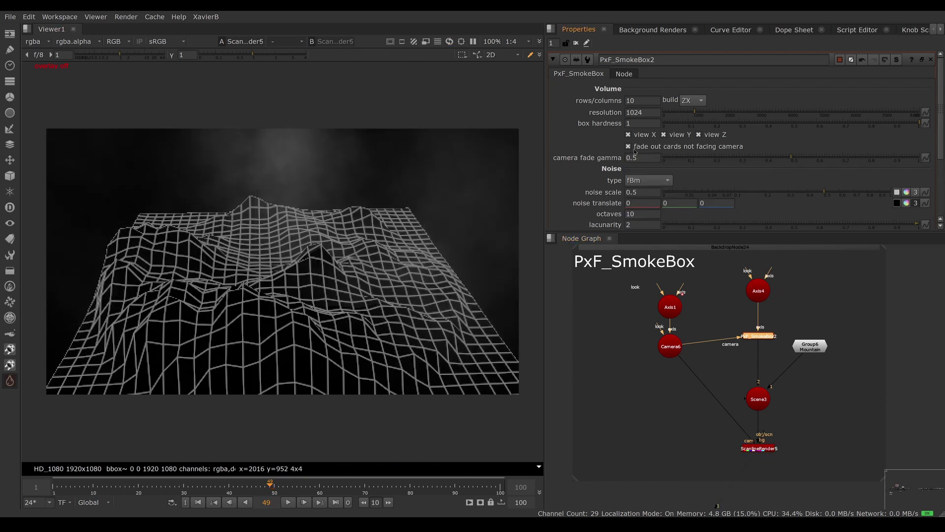
left_click(628, 146)
left_click(629, 146)
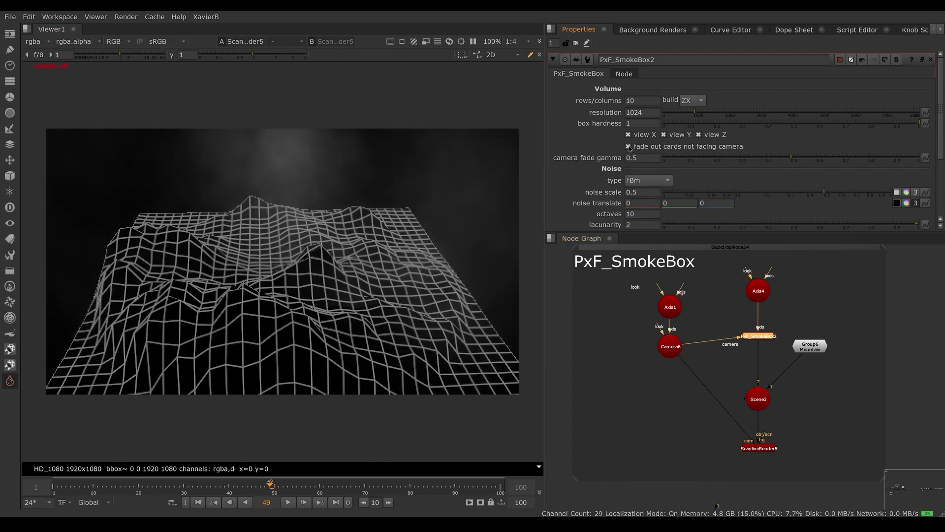
left_click(629, 147)
left_click(629, 146)
left_click(629, 147)
left_click(629, 147)
- At frame 1, compare fading once more, leave it enabled, and play the animation
left_click(198, 502)
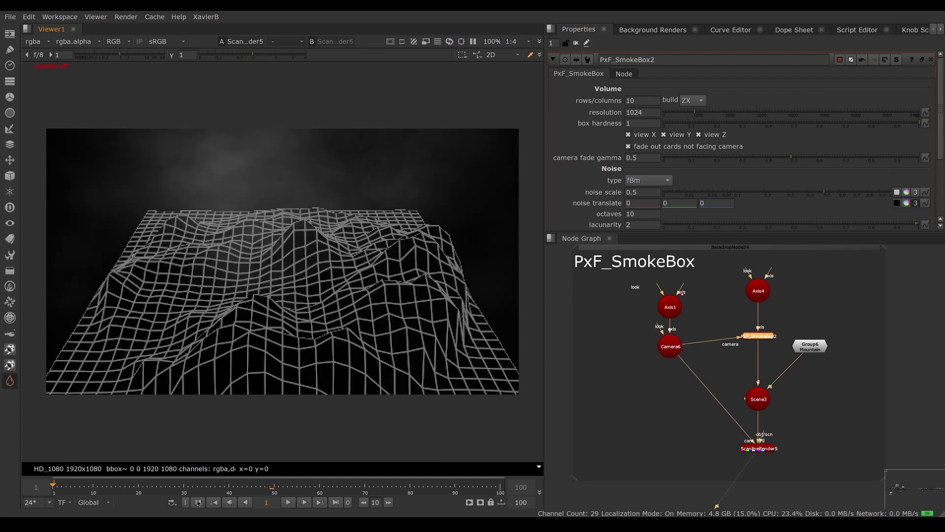
left_click(628, 146)
left_click(628, 147)
left_click(629, 147)
left_click(629, 147)
left_click(290, 503)
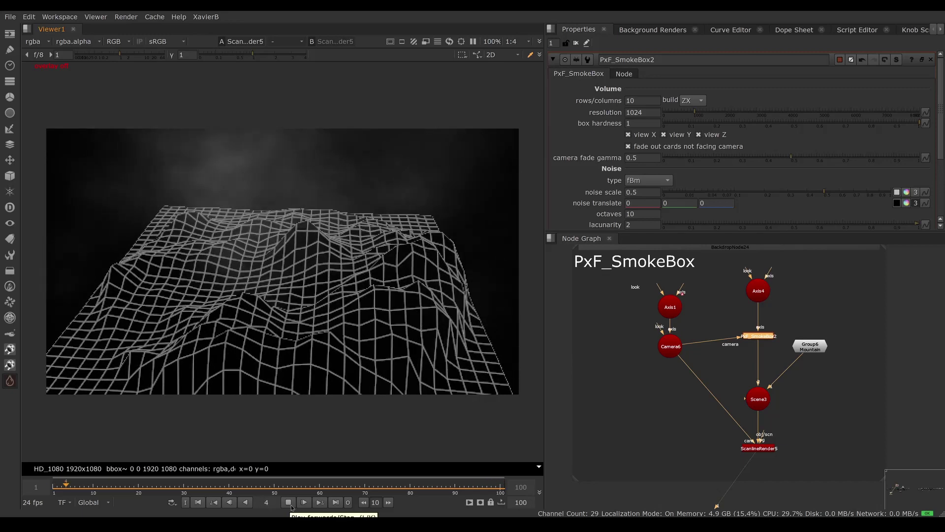
- Stop playback, view PxF_SmokeBox2 in 3D, and switch its card build to ZXY
left_click(291, 506)
key("1")
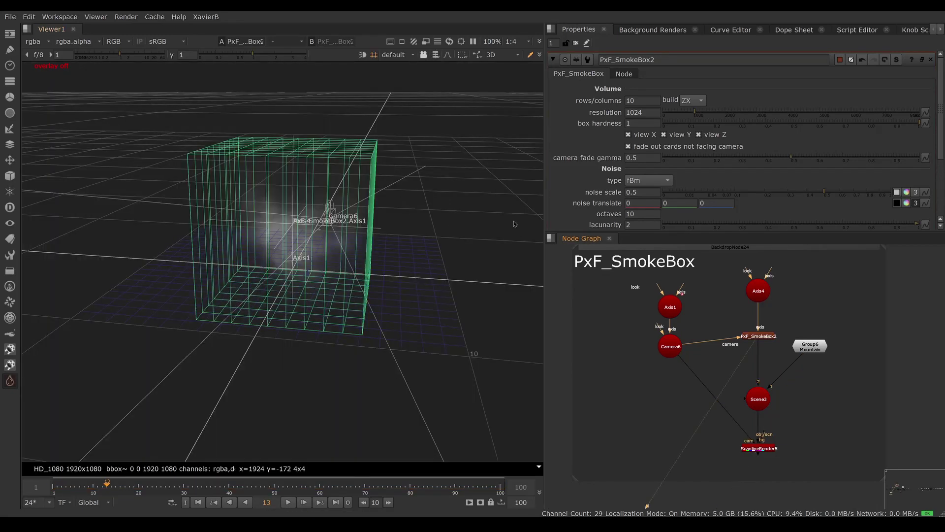
left_click(688, 101)
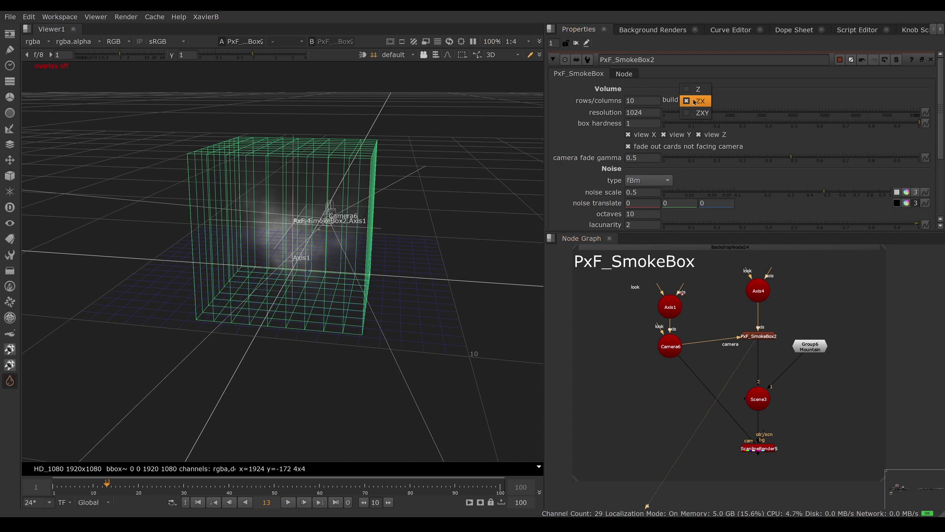
left_click(699, 112)
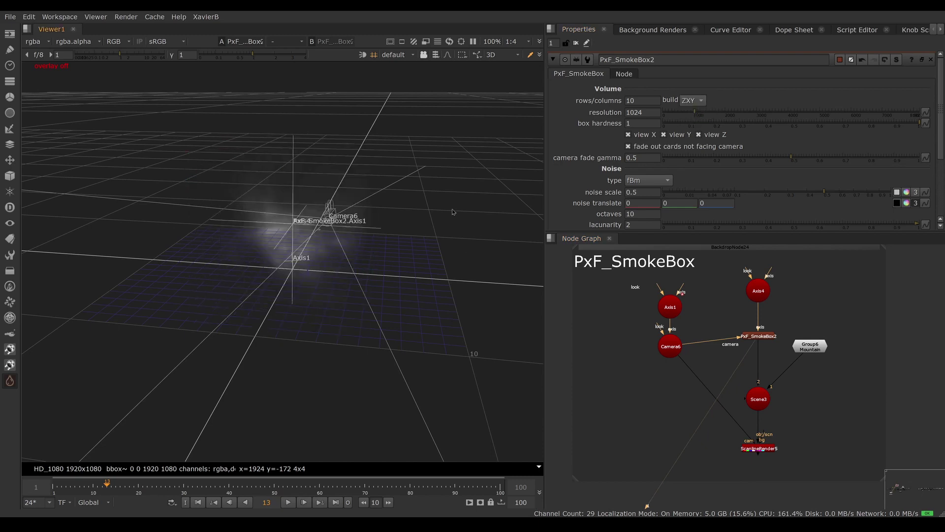
left_click_drag(453, 212, 462, 366, "ctrl")
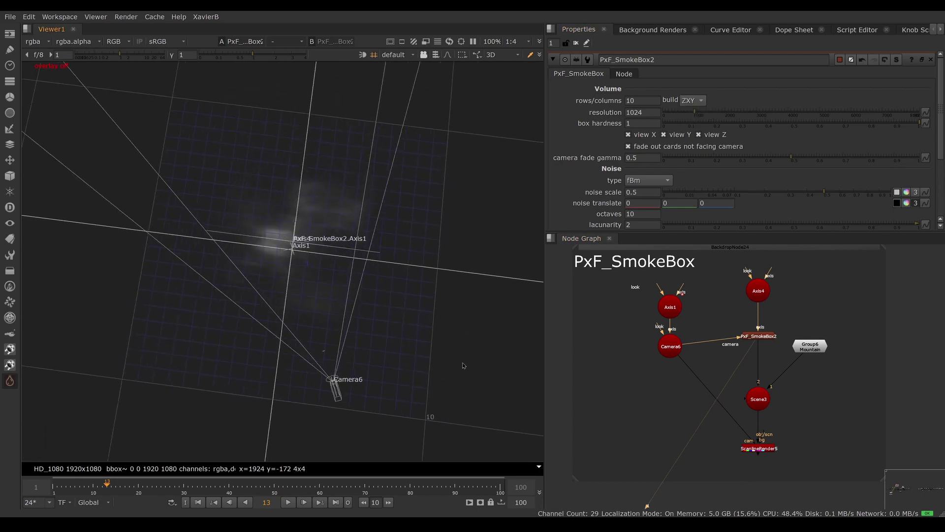
- Turn off 'fade out cards not facing camera' and orbit to inspect the ZXY box
left_click(634, 149)
left_click_drag(461, 247, 403, 318, "ctrl")
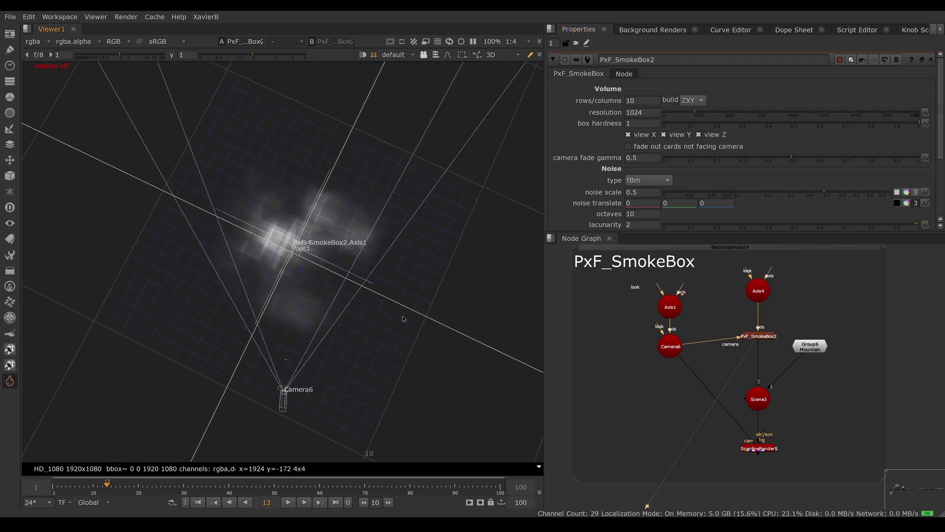
mouse_move(465, 135)
left_mouse_down()
mouse_move(177, 367)
mouse_move(241, 359)
left_mouse_up()
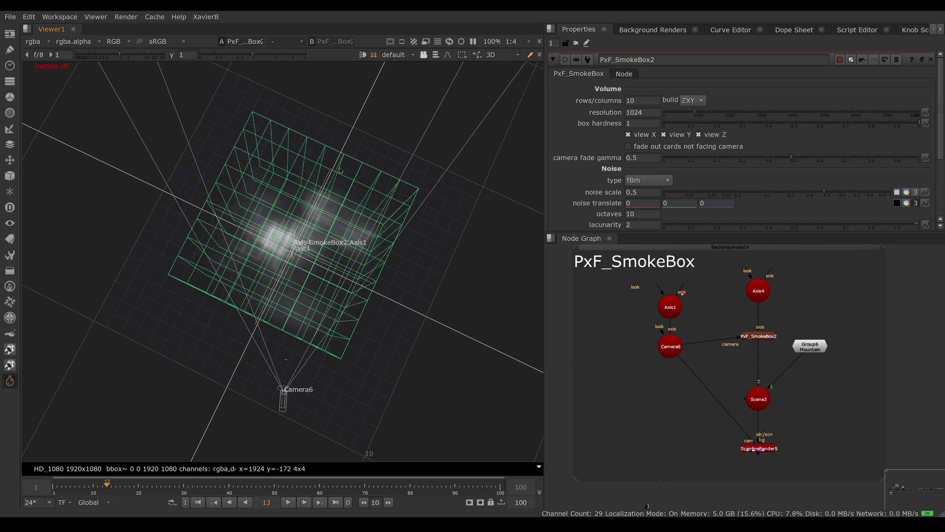
left_click_drag(400, 277, 397, 310, "ctrl")
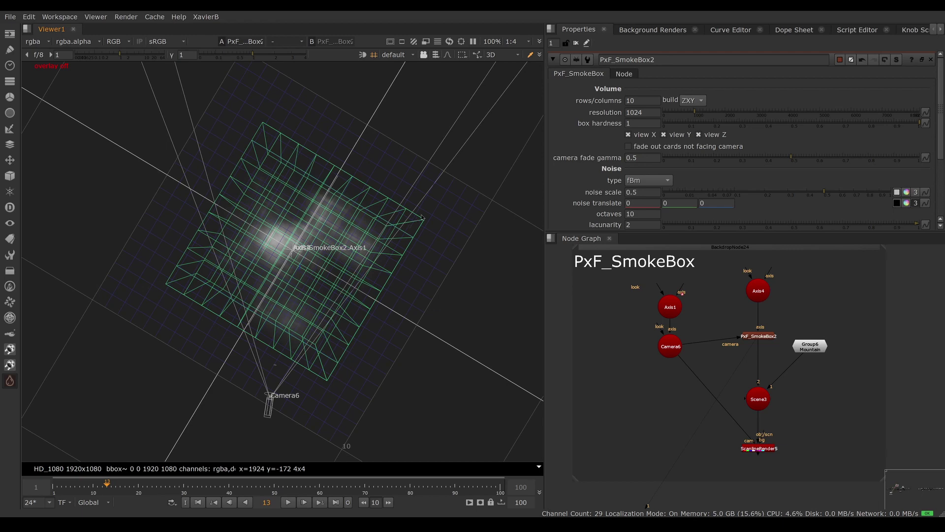
- Switch the card build back to ZX and select ScanlineRender5
left_click(702, 104)
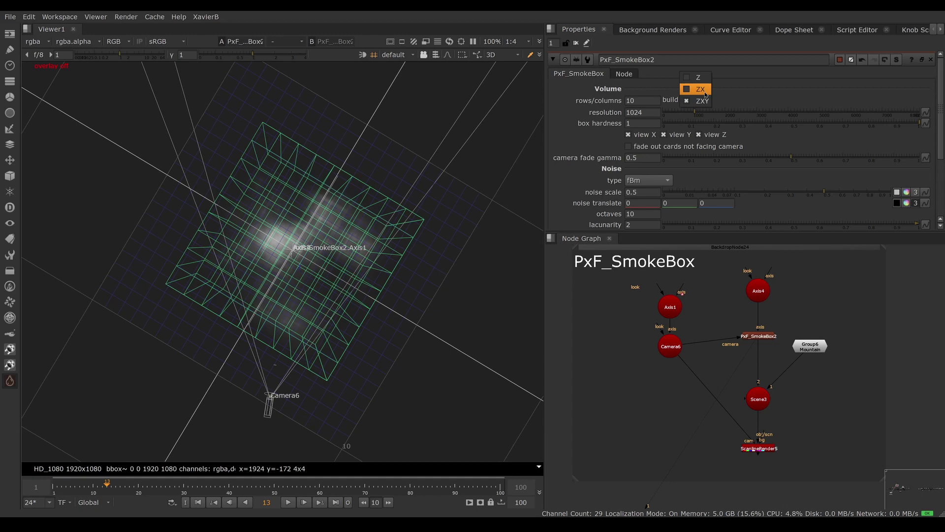
left_click(705, 90)
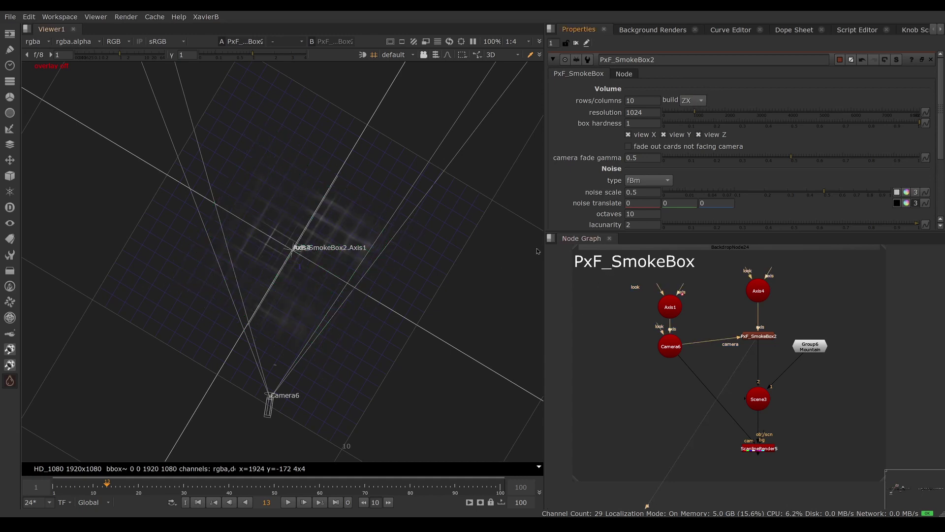
left_click(758, 447)
- View the ScanlineRender5 output in 2D with card fading turned on, back at frame 1
key("1")
key("Tab")
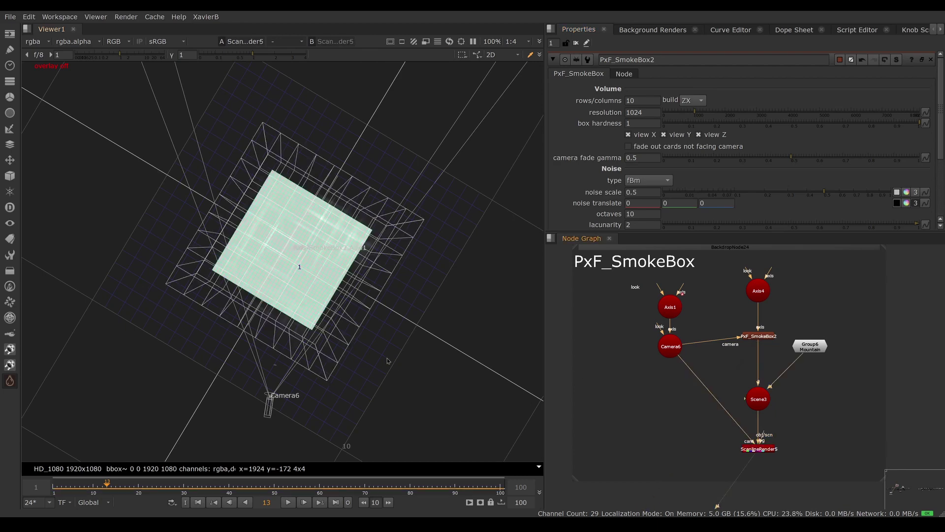
left_click(629, 147)
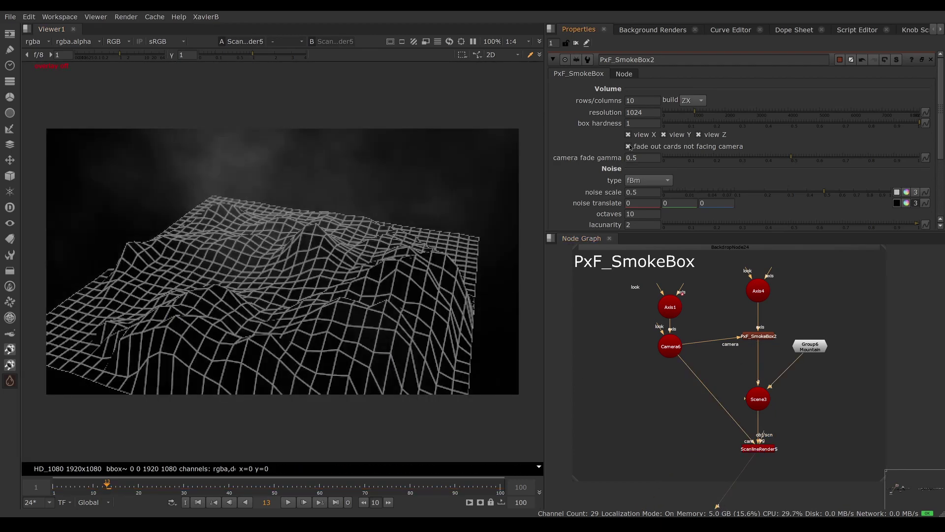
left_click(198, 502)
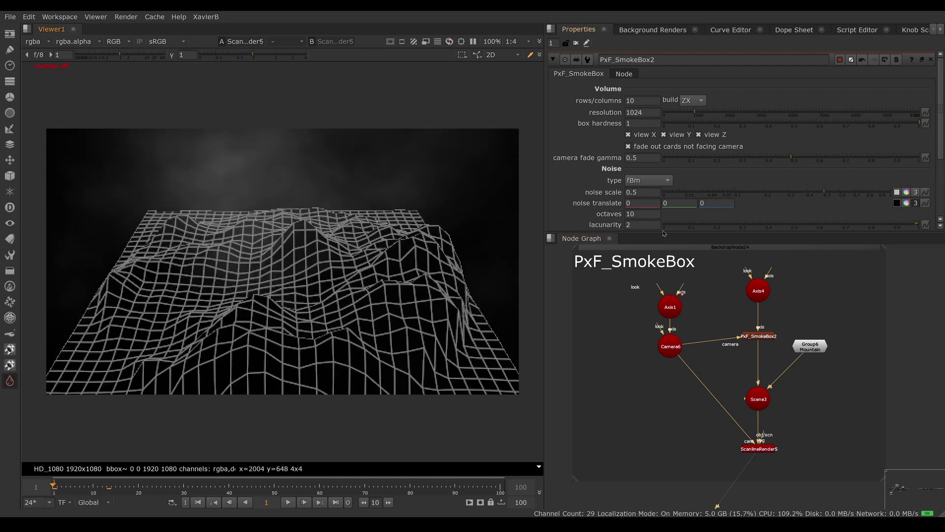
- Set the smoke Color gamma to 0.15 and Color gain to 50, after trying a gain of 25
left_click_drag(664, 233, 663, 323)
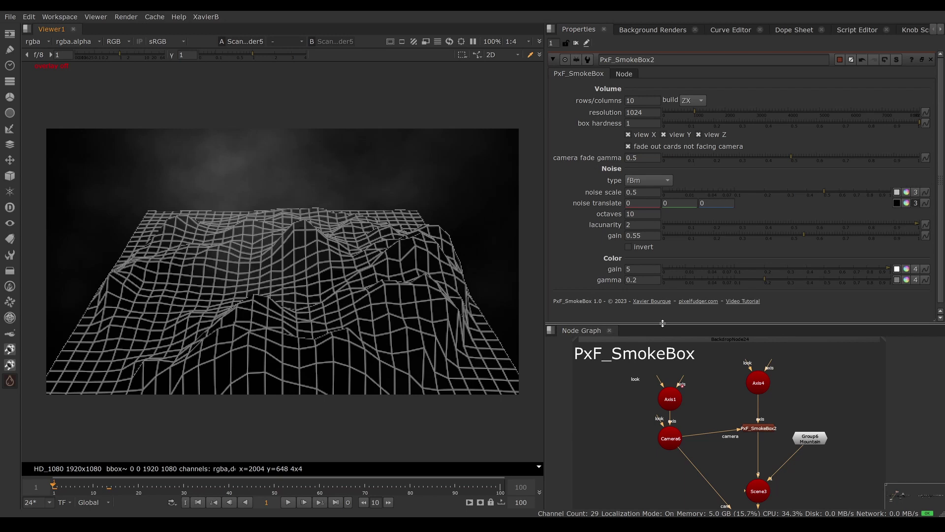
left_click(639, 268)
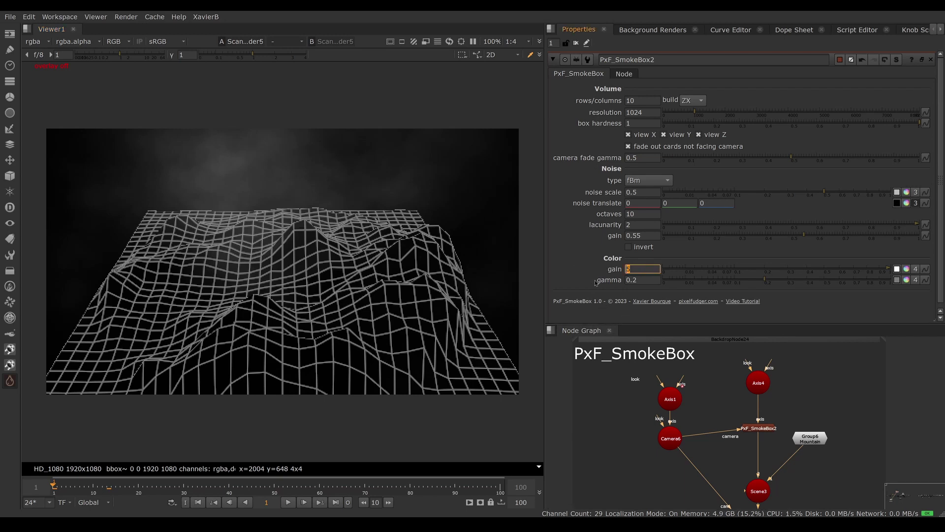
type("25")
key("Return")
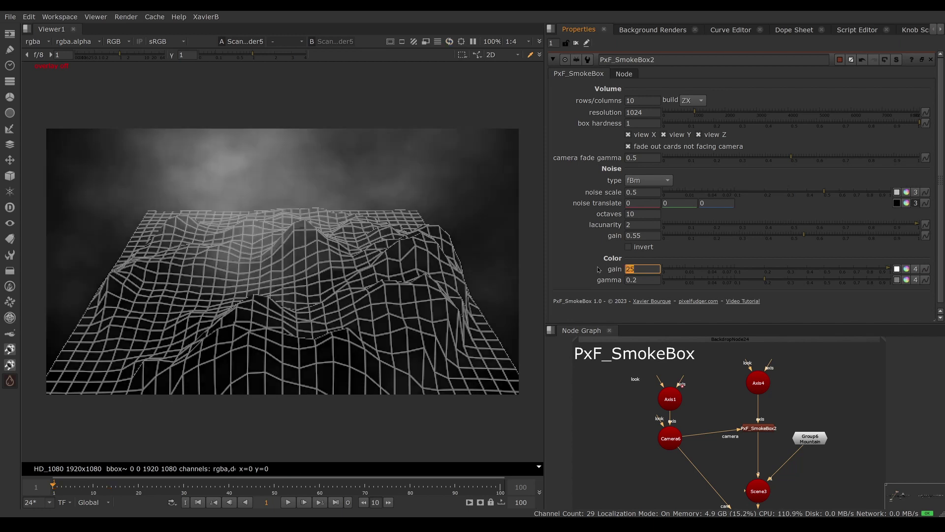
key("Tab")
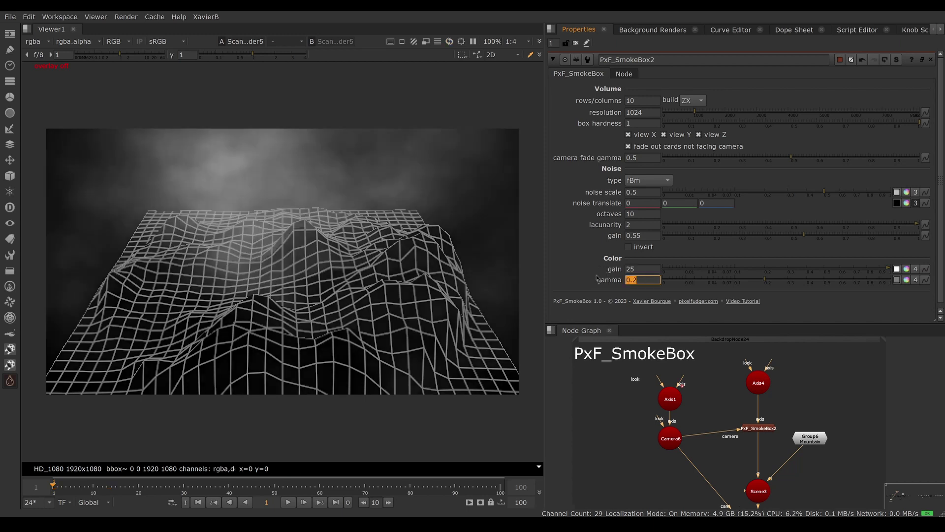
type("0.15")
key("Return")
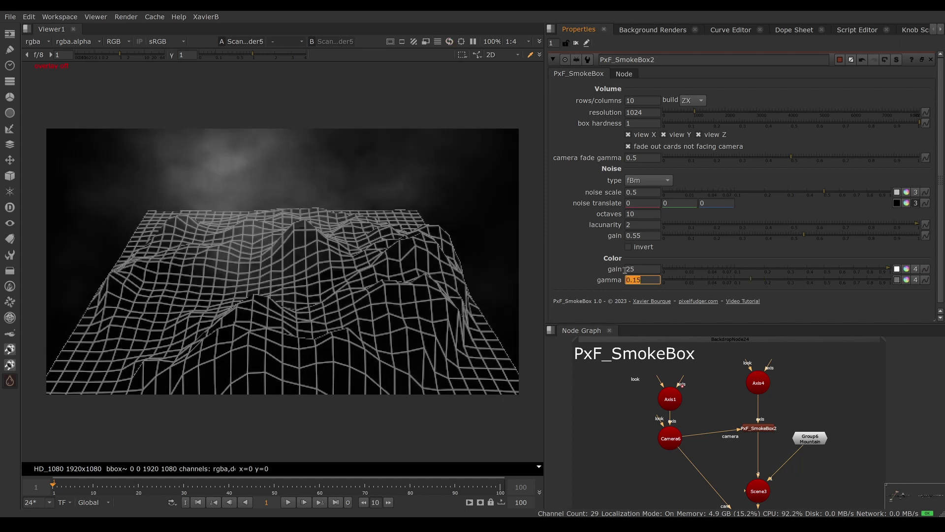
key("shift+Tab")
type("50")
key("Return")
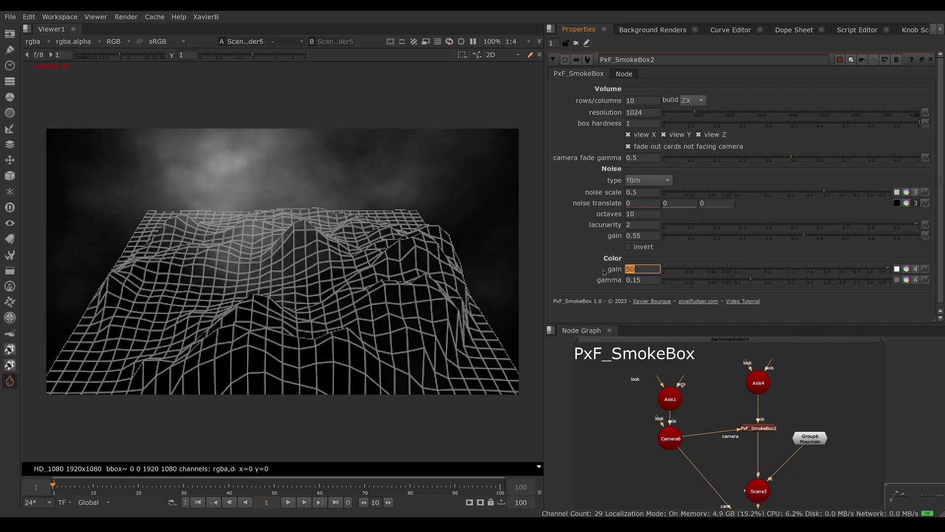
left_click(288, 503)
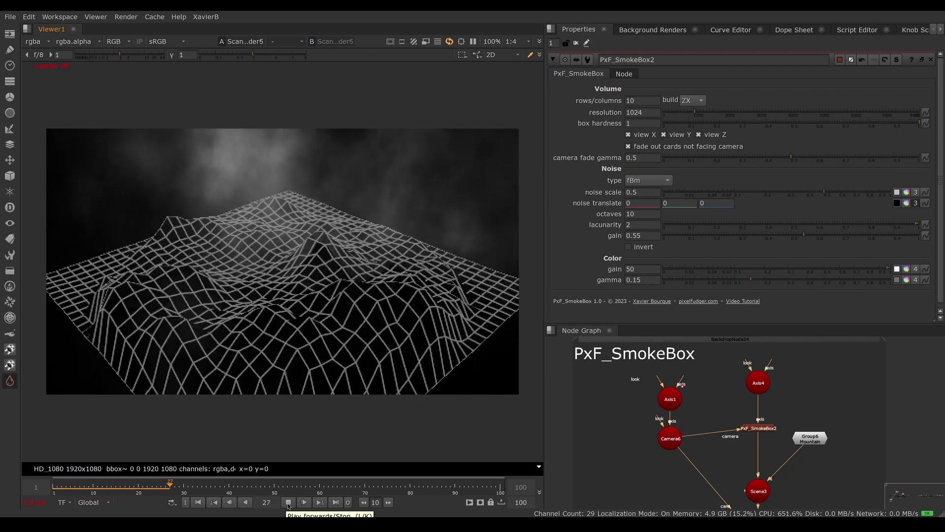
left_click(288, 502)
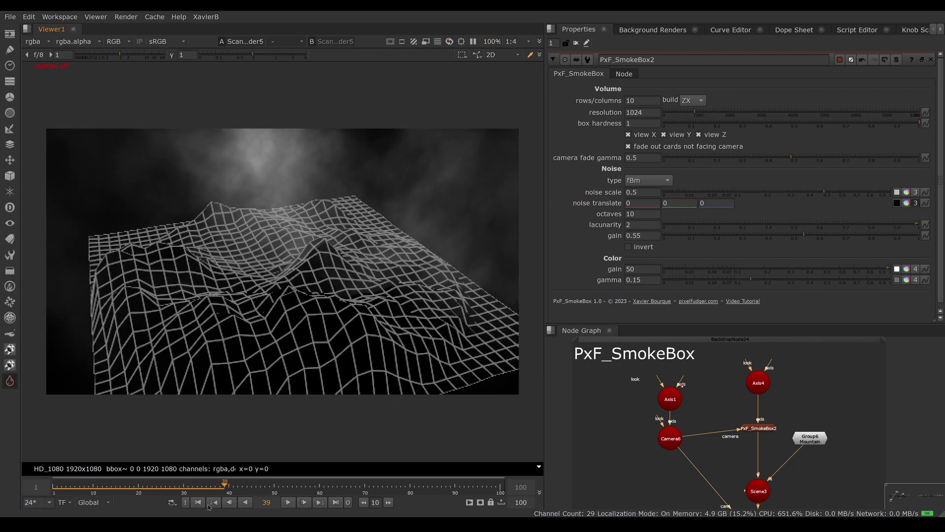
left_click(198, 503)
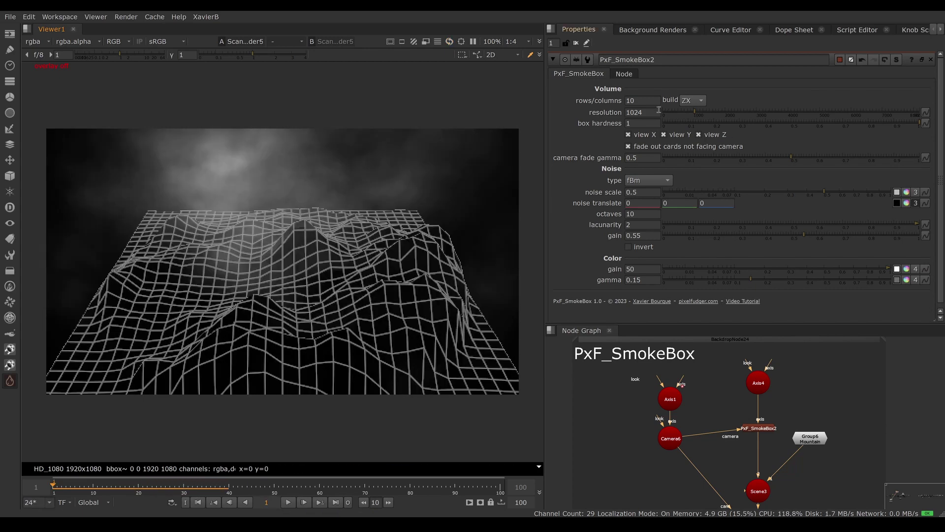
double_click(642, 100)
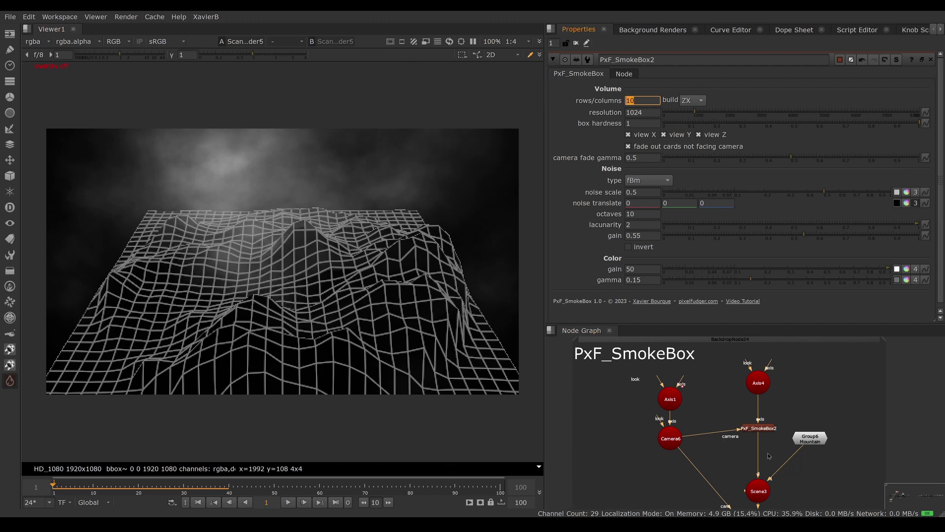
- View the PxF_SmokeBox2 output in the 3D viewer
middle_click_drag(769, 456, 750, 416)
left_click(752, 392)
key("1")
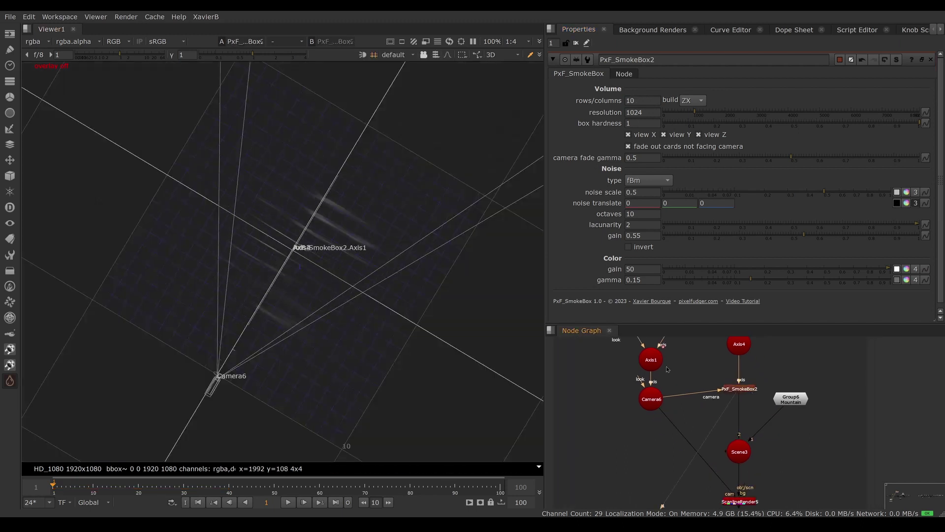
left_click_drag(430, 217, 429, 221, "ctrl")
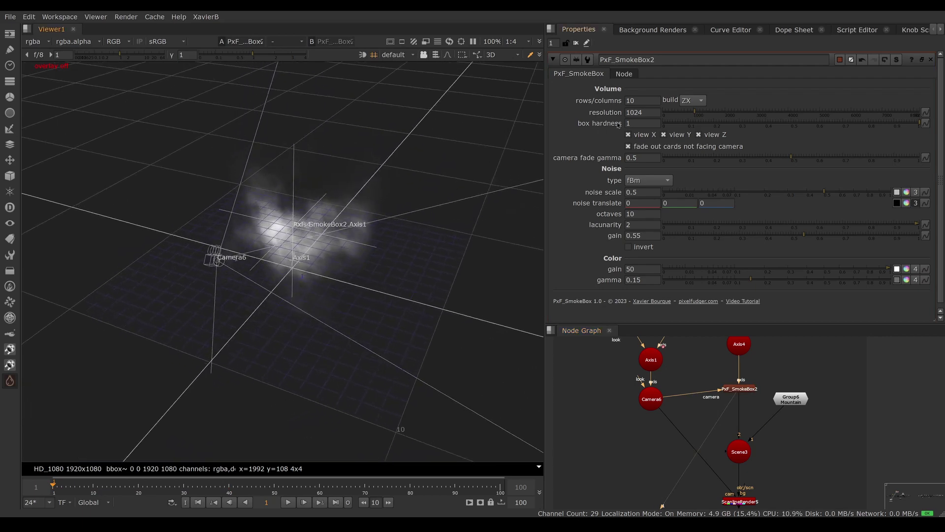
- Try rows/columns values of 20 and 10, then set them to 30
double_click(644, 100)
type("20")
key("Return")
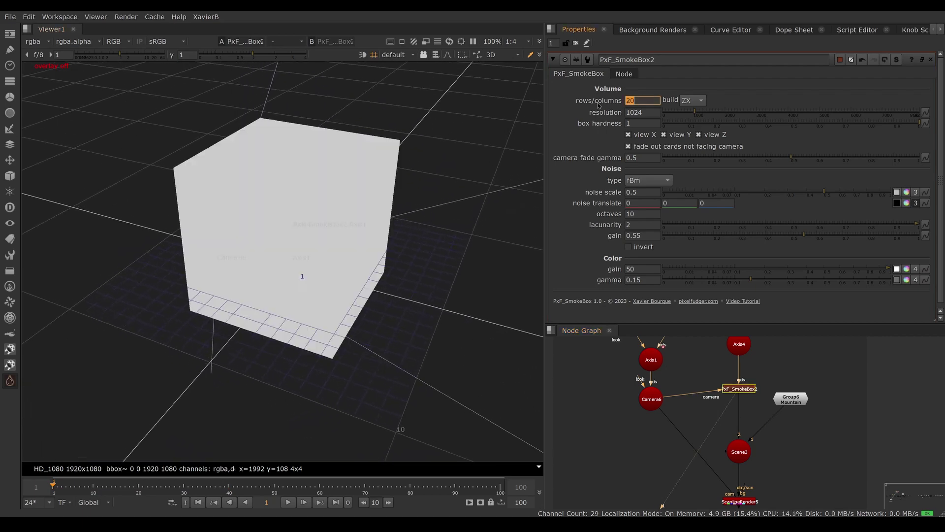
type("1")
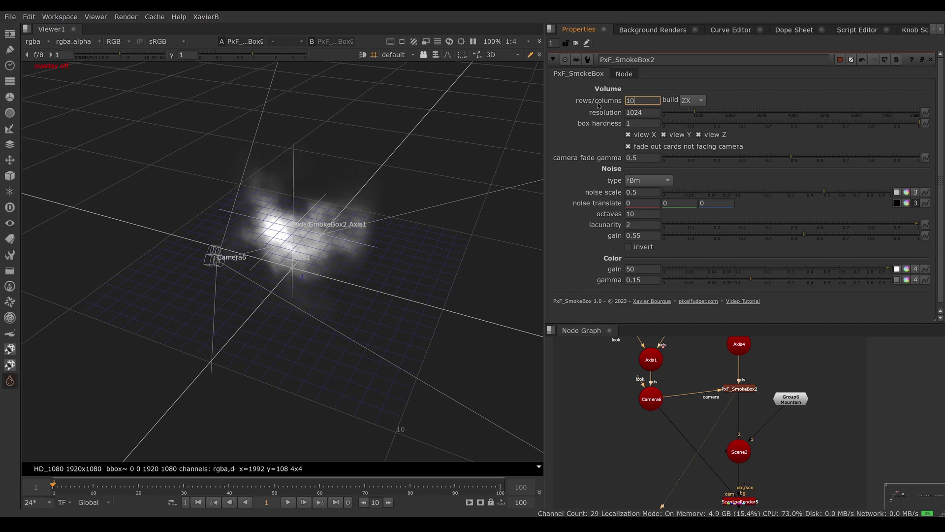
type("0")
key("Return")
type("20")
key("Return")
key("Return")
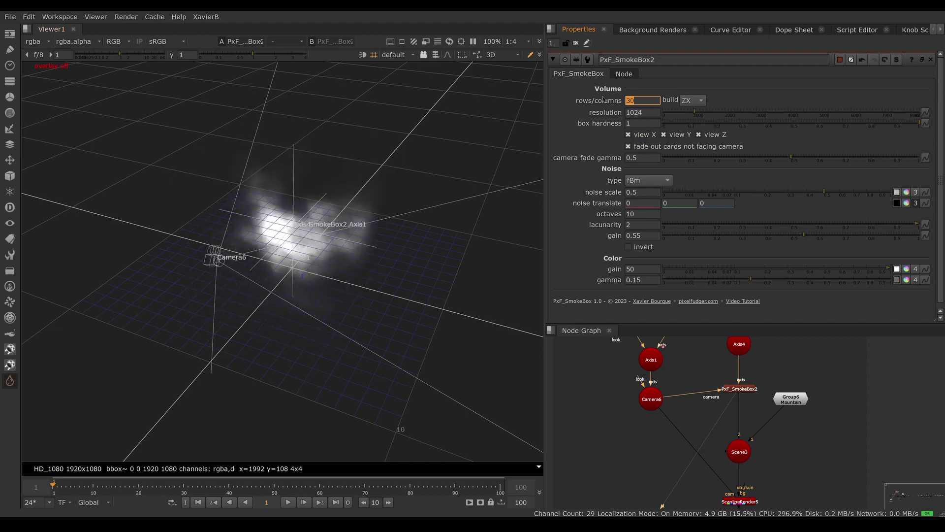
type("10")
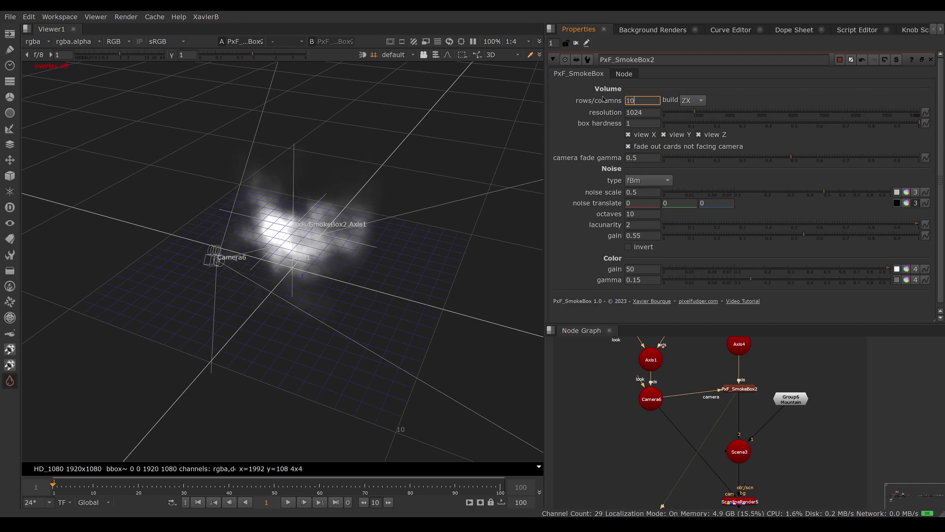
key("Return")
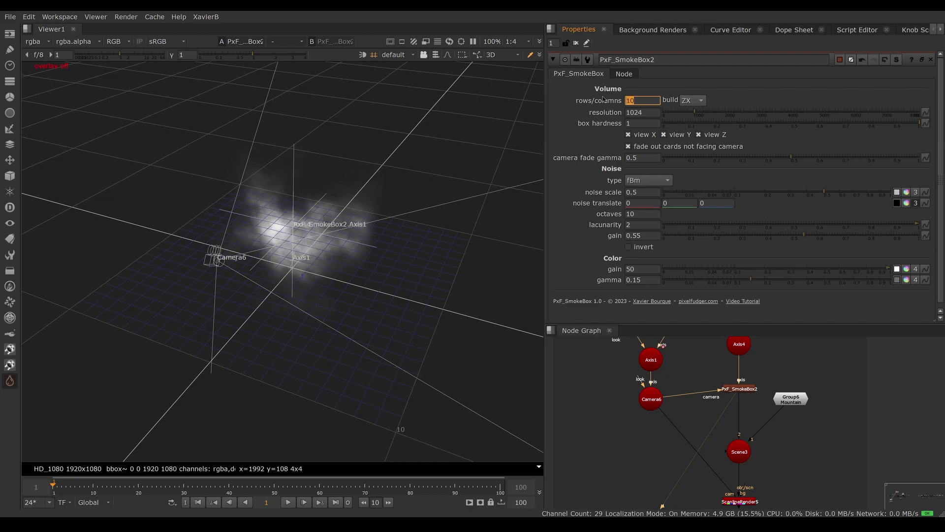
type("30")
key("Return")
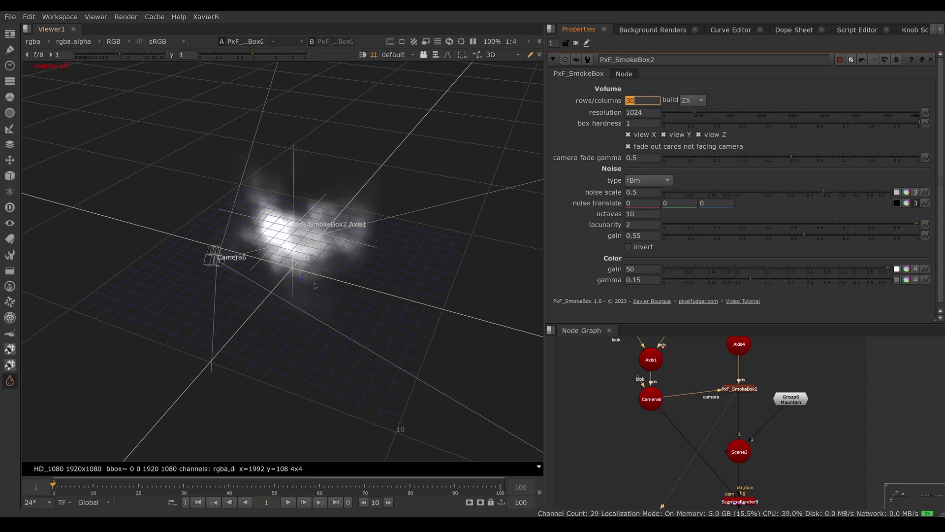
- Turn off fading of cards not facing the camera and orbit around the smoke volume
left_click_drag(409, 337, 299, 347, "ctrl")
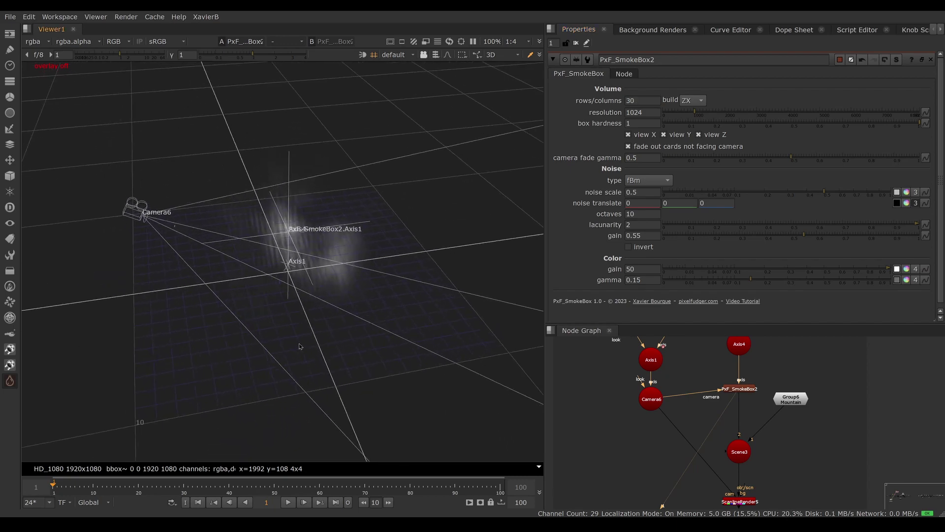
left_click(628, 147)
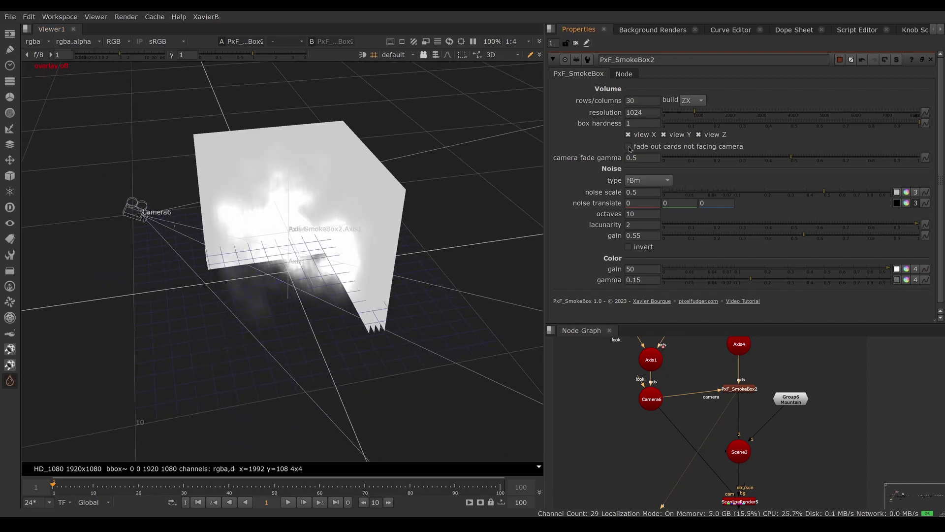
left_click_drag(319, 375, 367, 399, "ctrl")
- Try 10, then 30 rows/columns, and orbit around the smoke to compare
left_click(633, 100)
double_click(634, 100)
type("10")
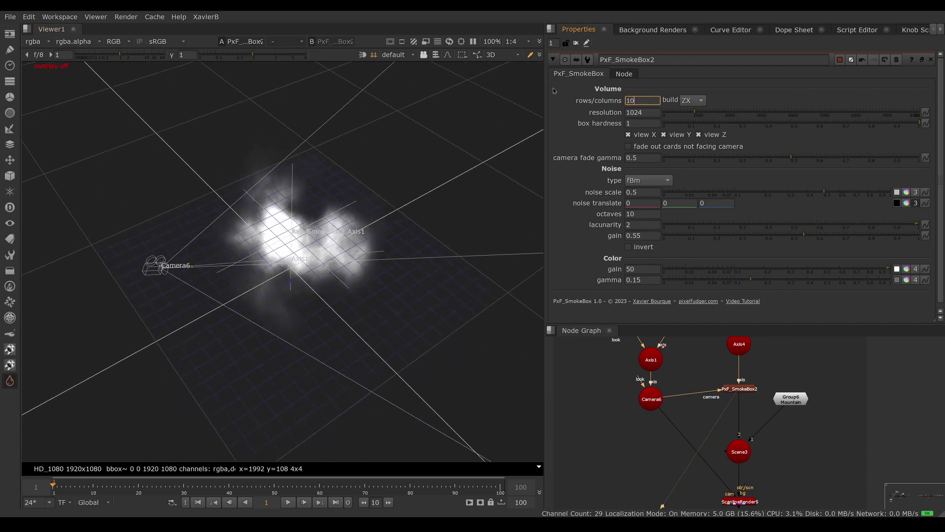
key("Return")
type("30")
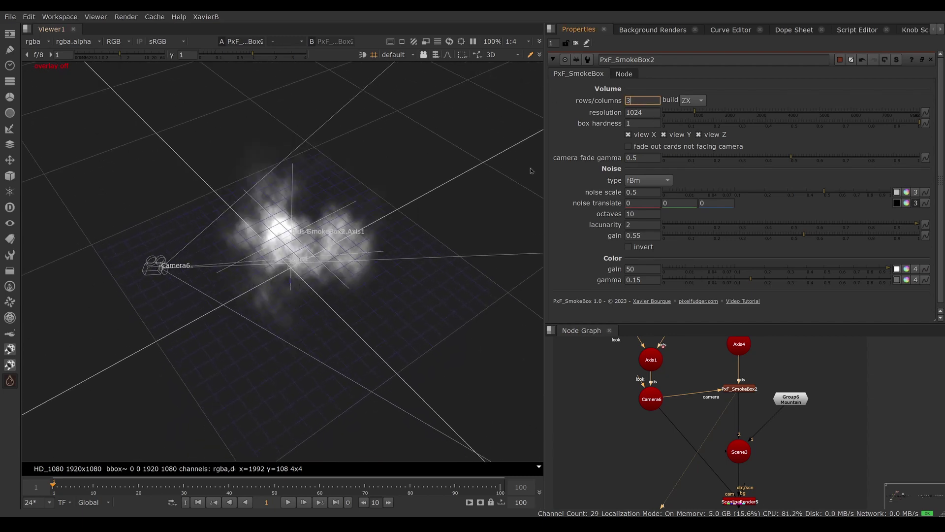
key("Return")
left_click_drag(464, 269, 402, 402, "ctrl")
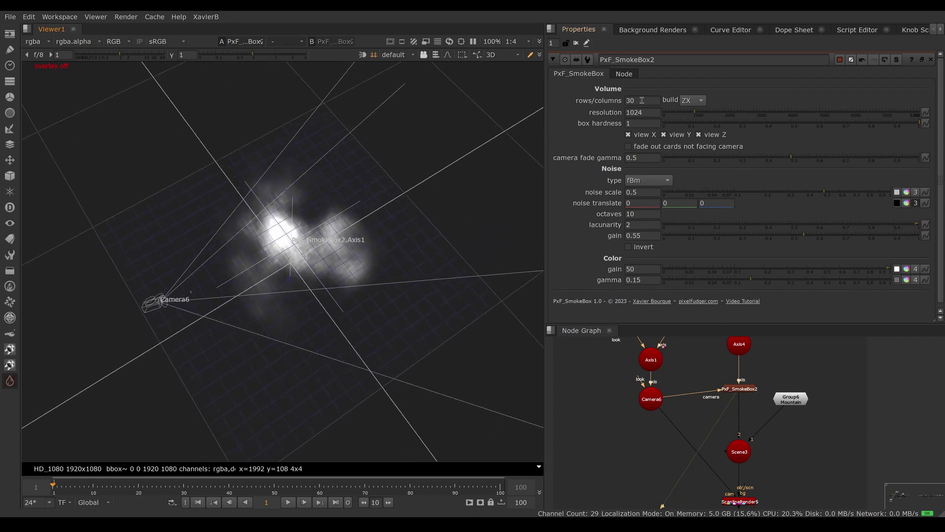
- Settle rows/columns at 20 after another try at 10, orbiting to check the density
left_click(642, 100)
type("10")
key("Return")
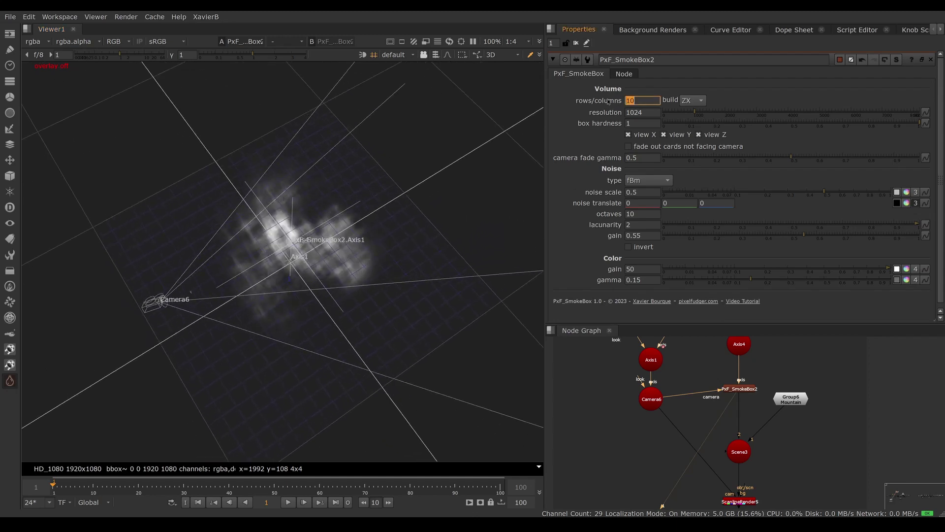
type("20")
key("Return")
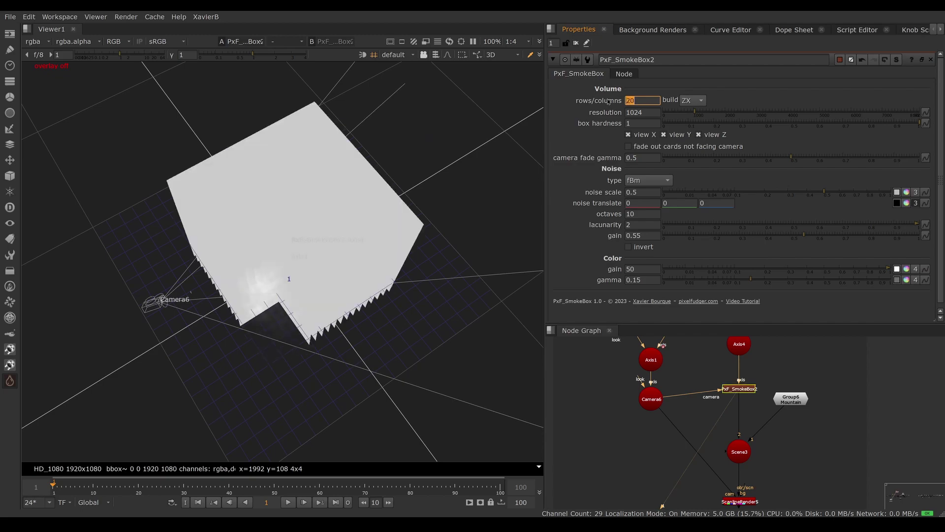
left_click_drag(379, 309, 392, 212, "ctrl")
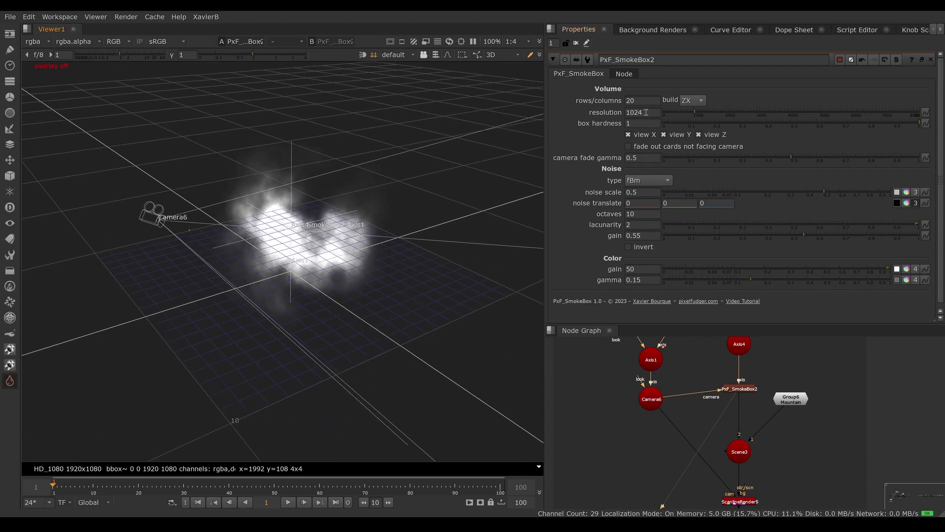
left_click_drag(646, 112, 606, 109)
- Switch the smoke box build order to Z and view the smoke from above
left_click(693, 100)
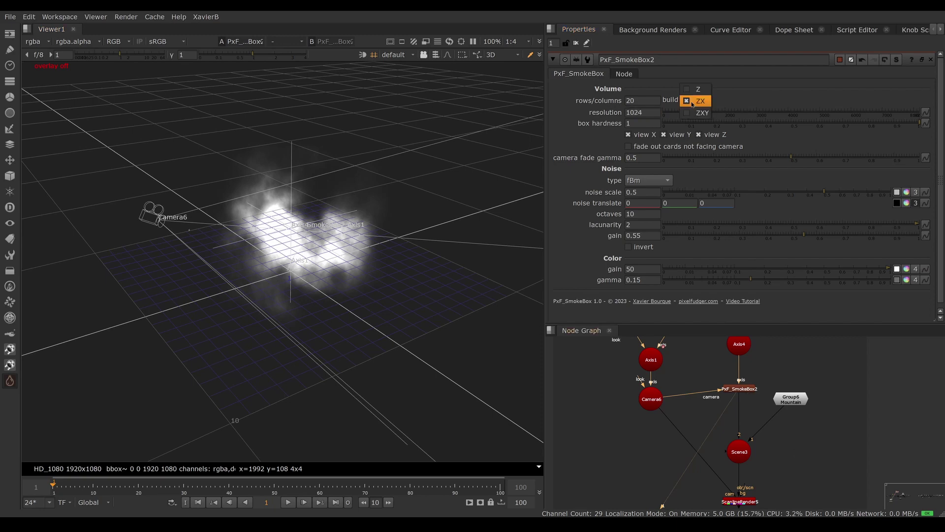
left_click(695, 89)
scroll(245, 326, "up", 10)
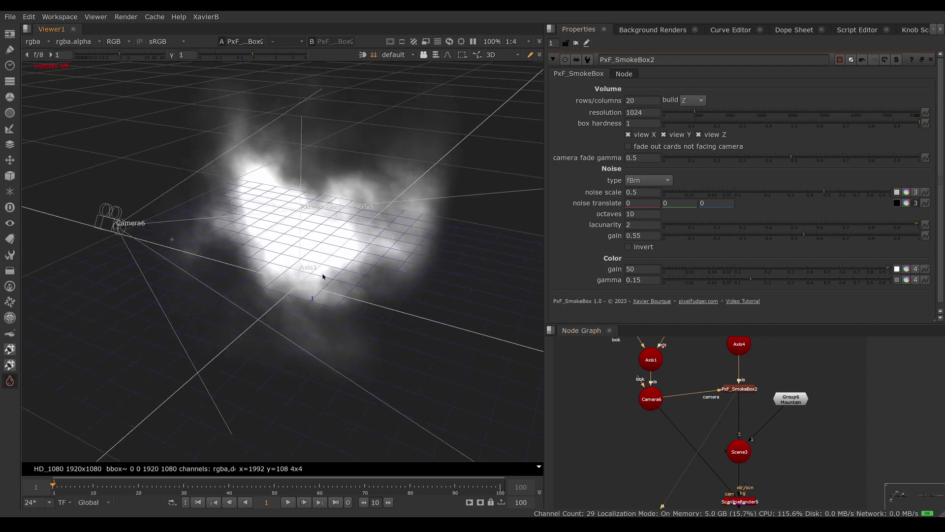
left_click_drag(341, 298, 346, 337, "ctrl")
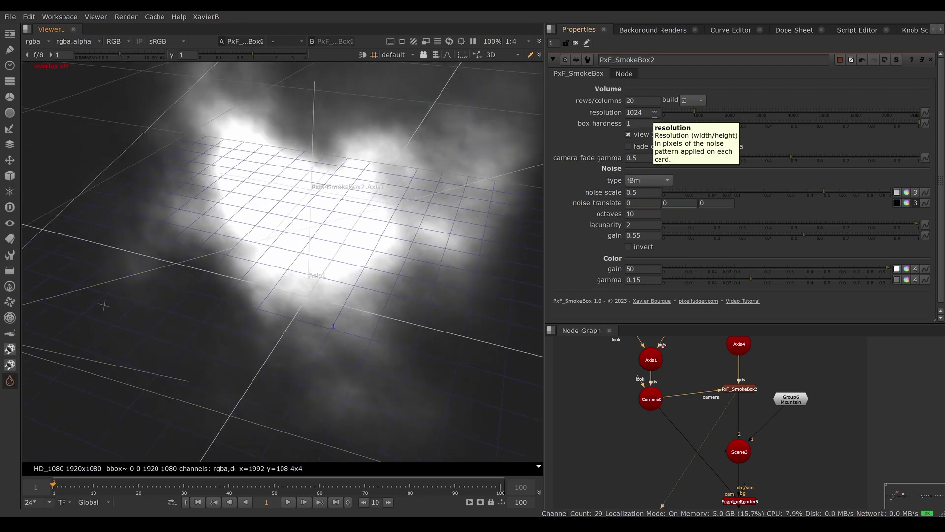
- Set the smoke box resolution to 64 and orbit down to the horizon
double_click(655, 114)
type("64")
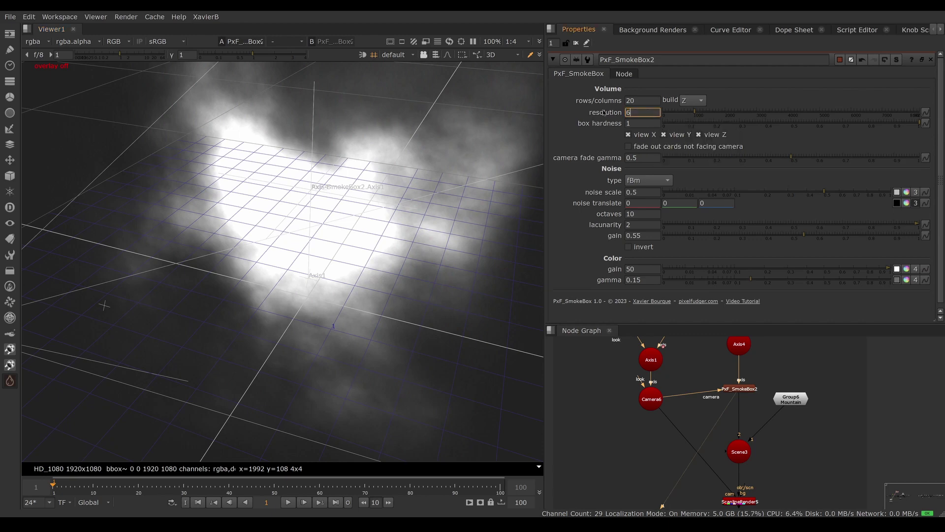
key("Return")
left_click_drag(346, 274, 308, 249, "ctrl")
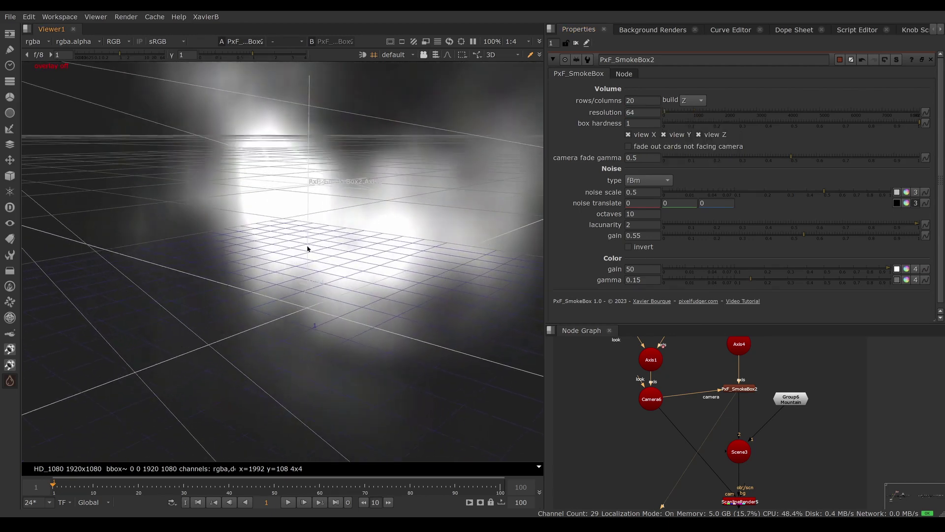
- View the ScanlineRender5 2D render and raise the resolution to 1024
left_click(741, 505)
key("1")
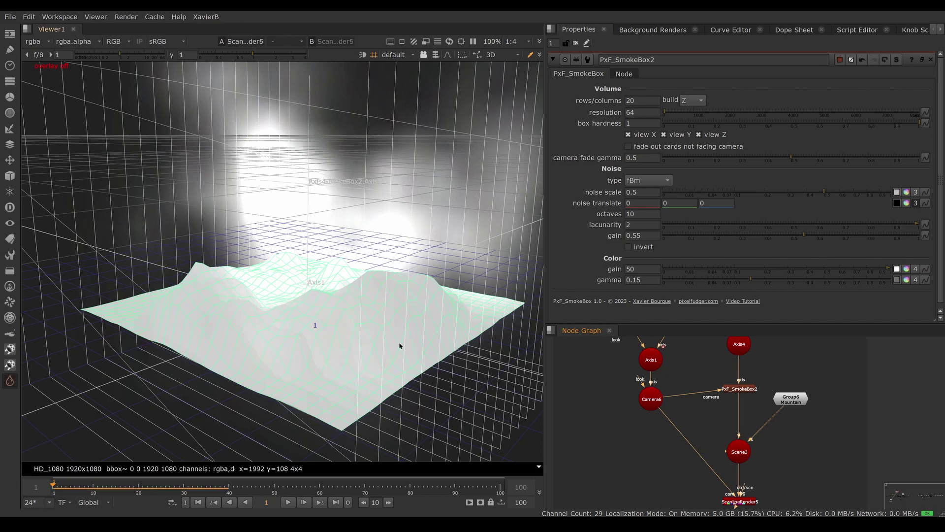
key("Tab")
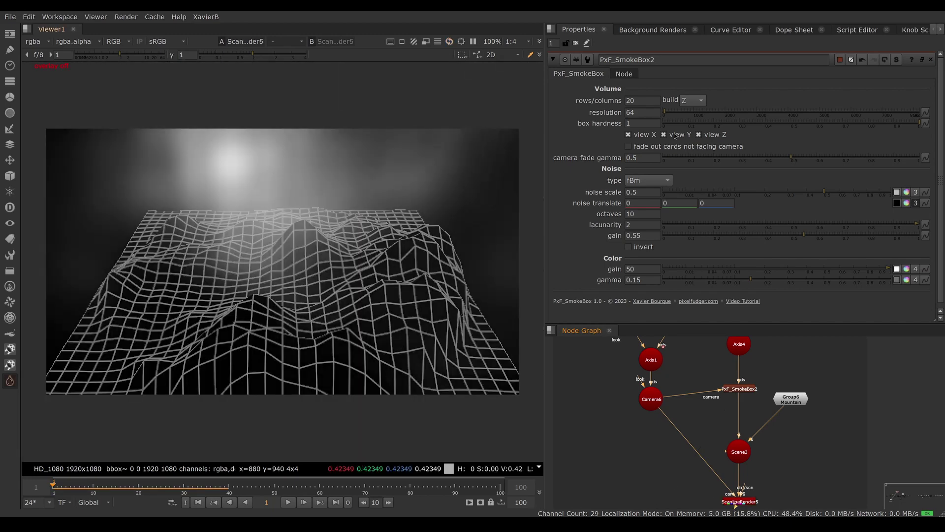
double_click(643, 113)
type("1024")
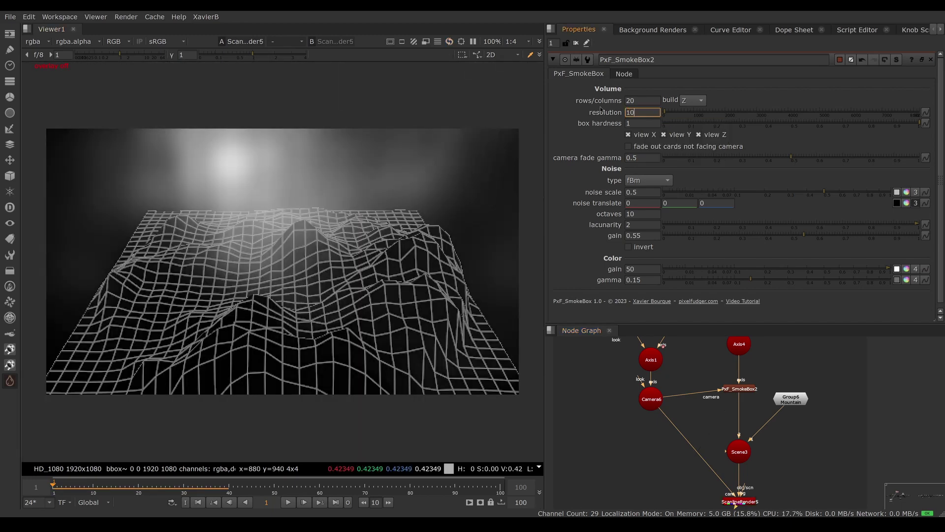
key("Return")
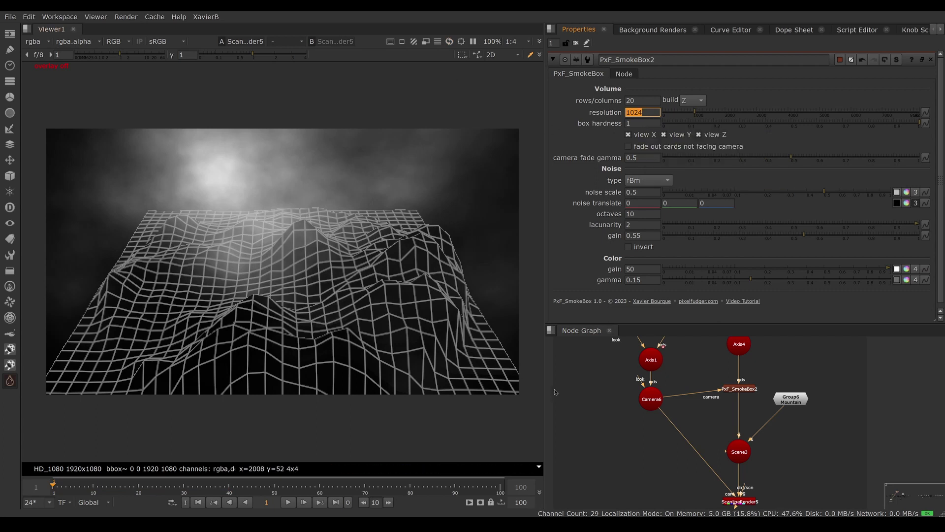
- Back in the 3D view, set box hardness to 10 and move closer to the smoke box
key("Tab")
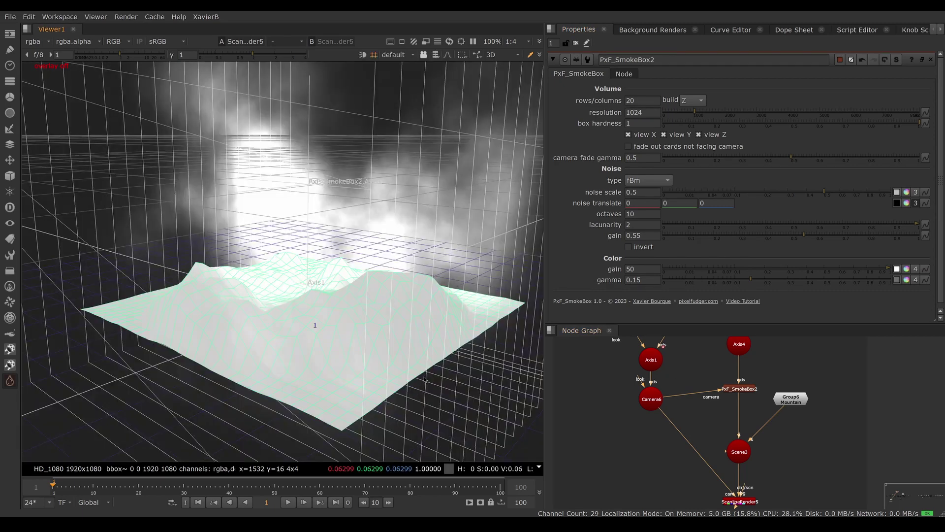
left_click_drag(425, 379, 398, 395, "ctrl")
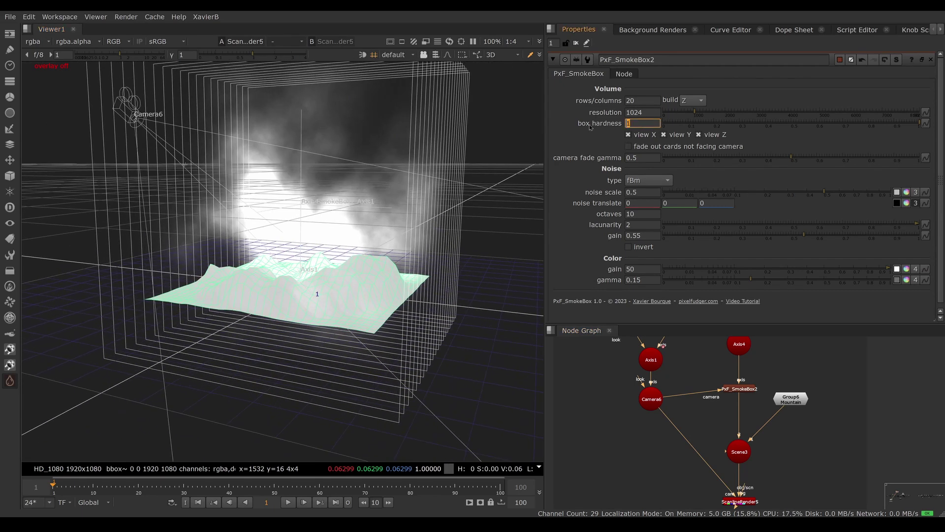
type("10")
key("Return")
left_click_drag(315, 296, 447, 274, "ctrl")
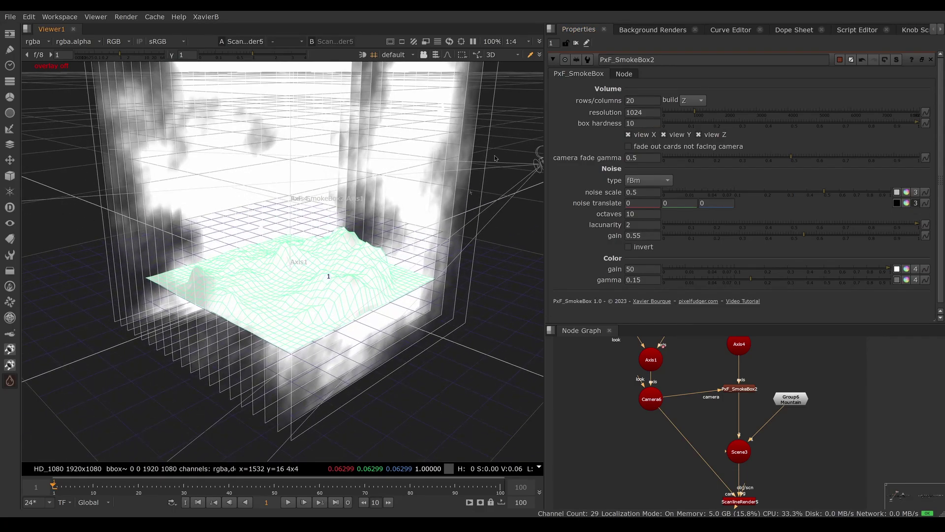
left_click_drag(493, 164, 287, 343, "ctrl")
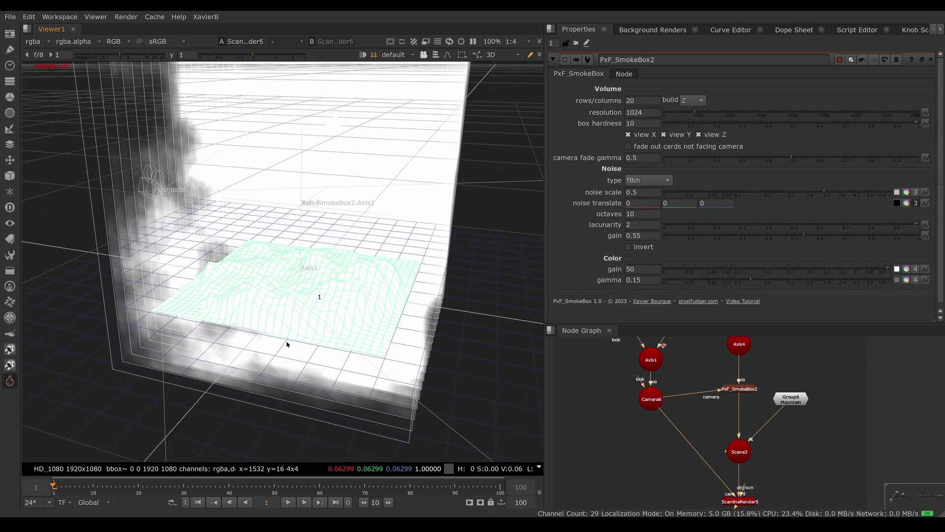
- Try box hardness values of 1 and 0.5 from different view angles, then return it to 1
double_click(638, 123)
type("1")
key("Return")
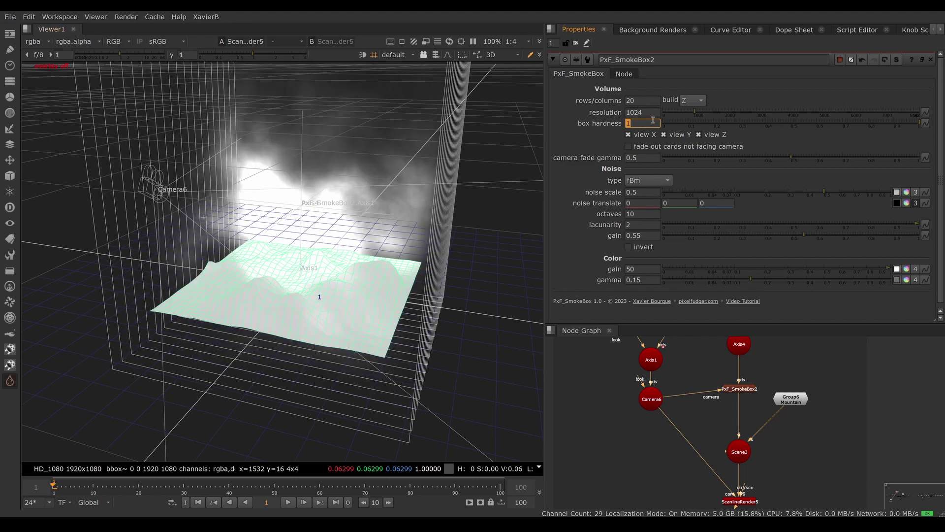
type("0.")
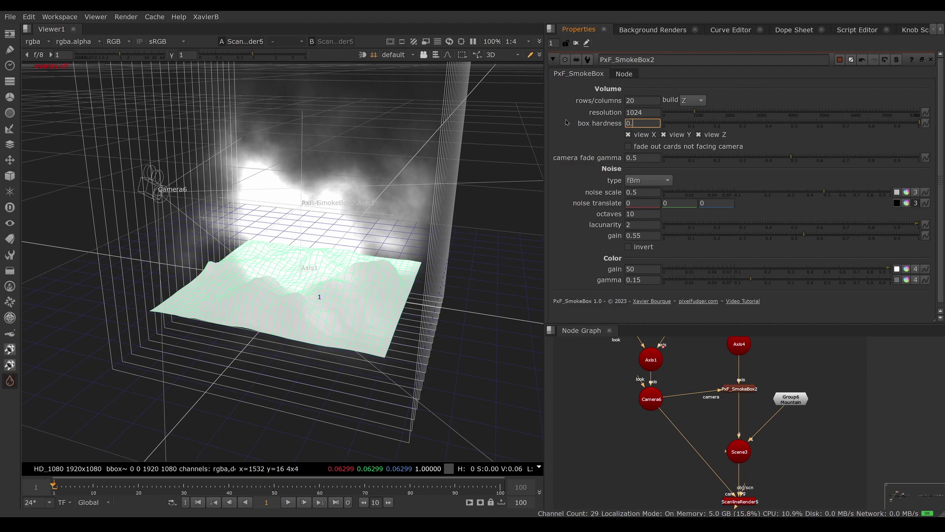
type("5")
key("Return")
key("z")
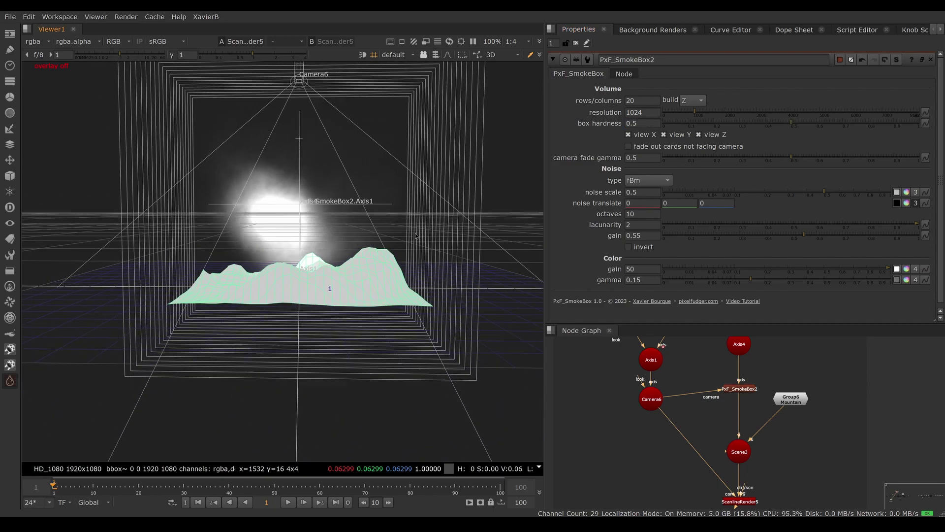
left_click_drag(415, 235, 240, 180, "ctrl")
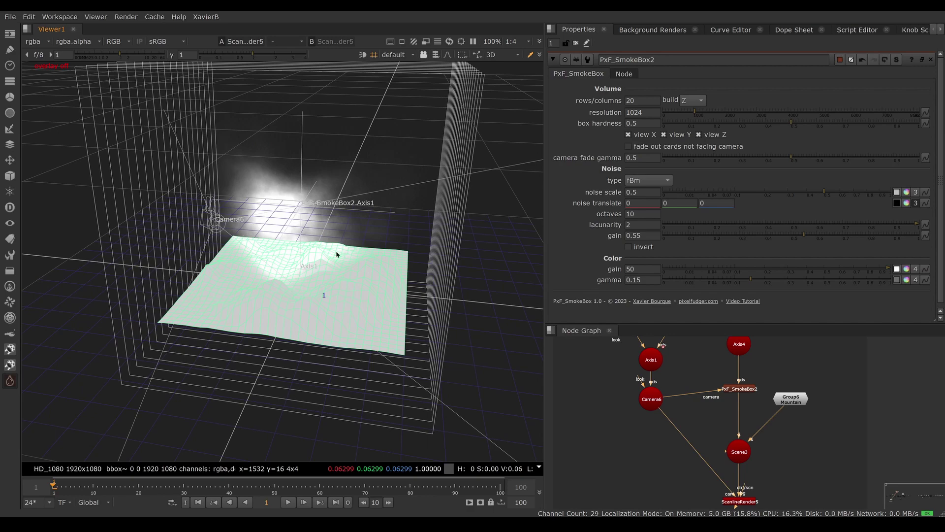
key("z")
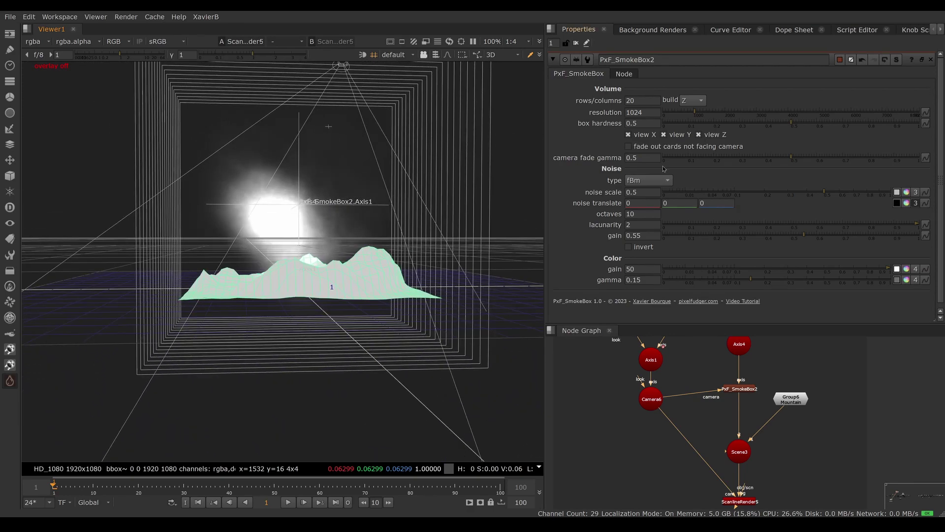
left_click(642, 123)
type("1")
key("Return")
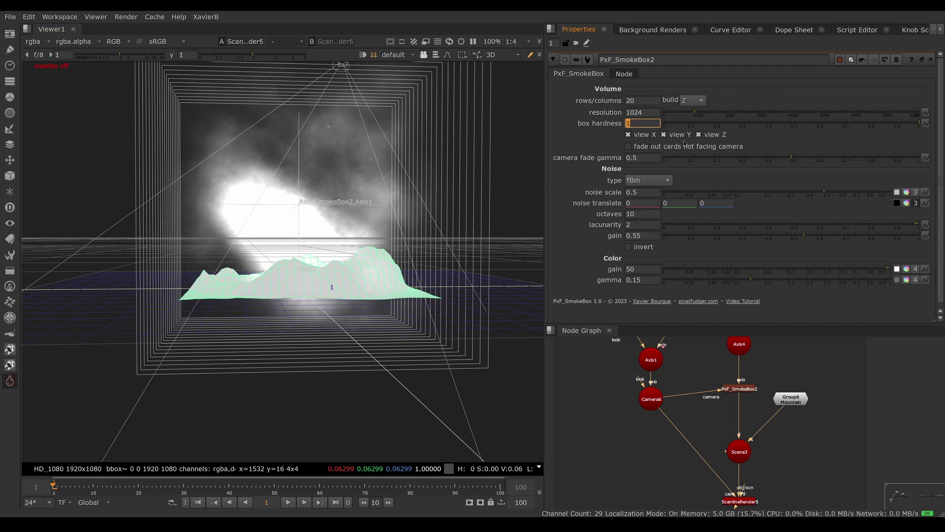
- Build the cards along ZXY and toggle the Y and Z axis cards off and on to compare
left_click(694, 99)
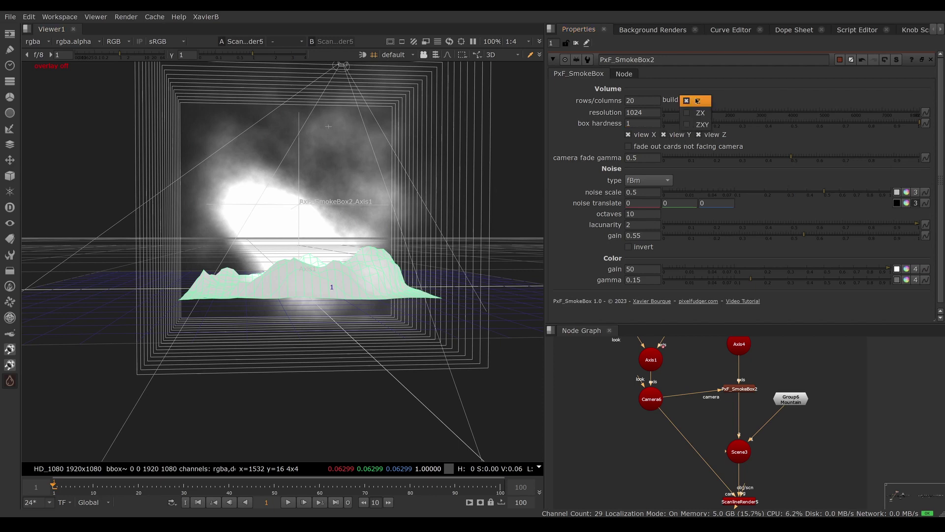
left_click(692, 124)
left_click_drag(522, 289, 502, 281, "ctrl")
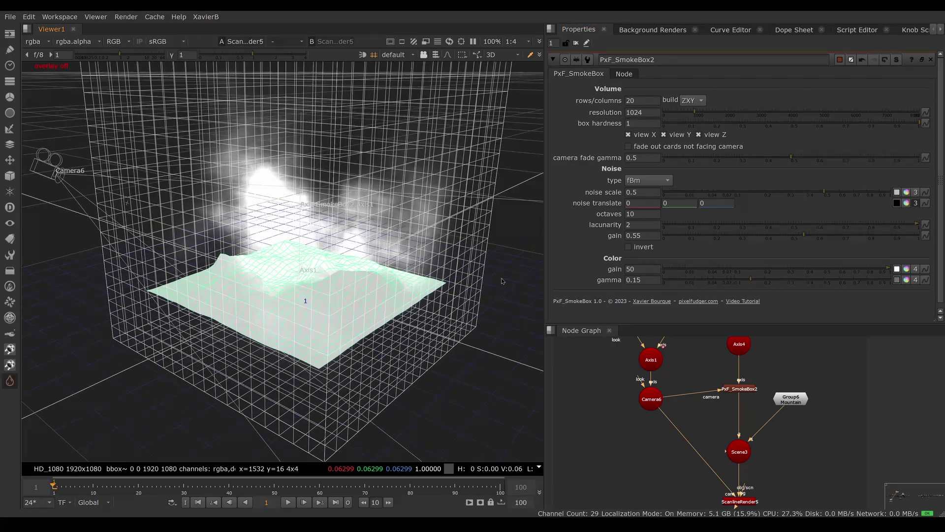
left_click(664, 135)
left_click(666, 135)
left_click(719, 138)
left_click(718, 138)
- Preview fading of cards not facing the camera while orbiting, then turn it back off
left_click(629, 147)
left_click_drag(345, 344, 393, 324, "ctrl")
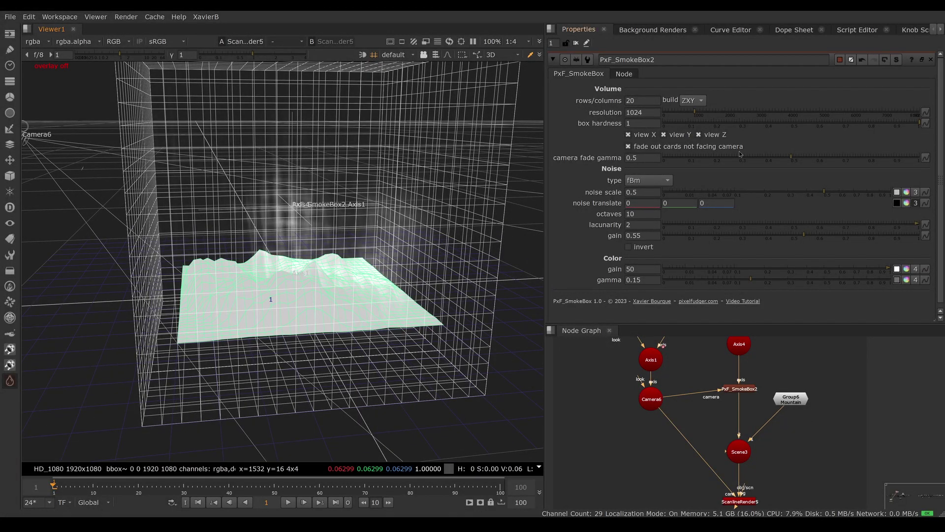
left_click(629, 146)
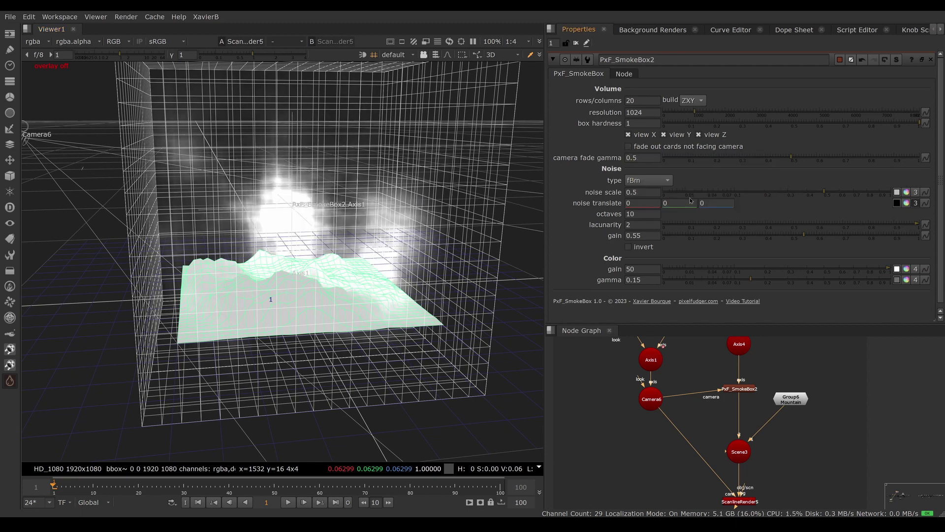
left_click(594, 158)
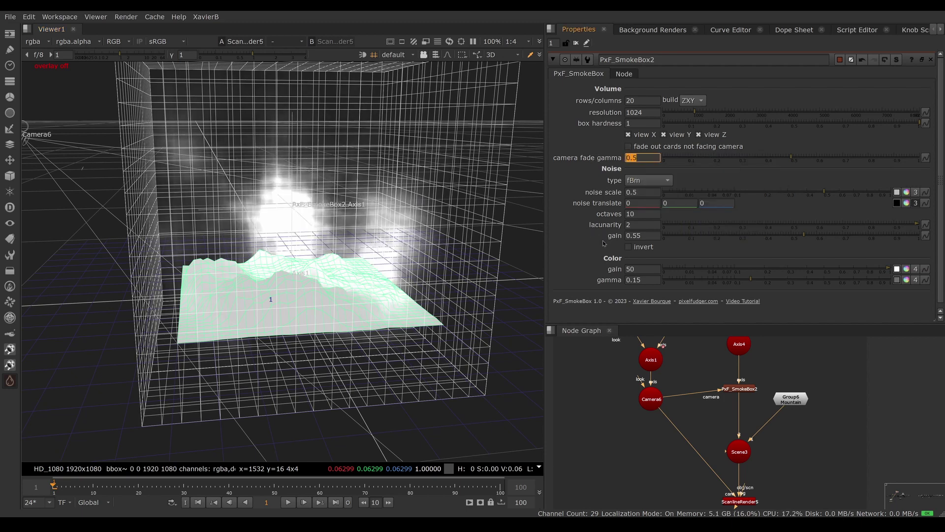
left_click(648, 158)
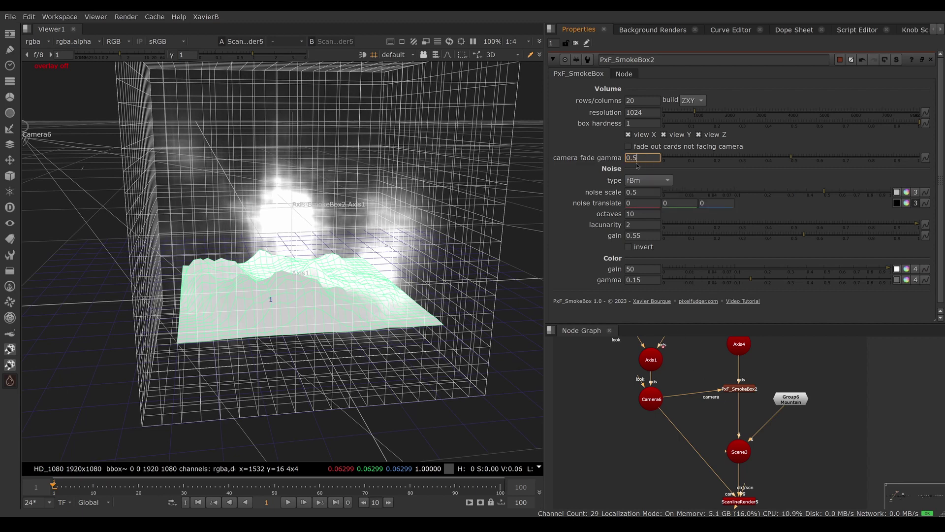
middle_click_drag(776, 485, 763, 394)
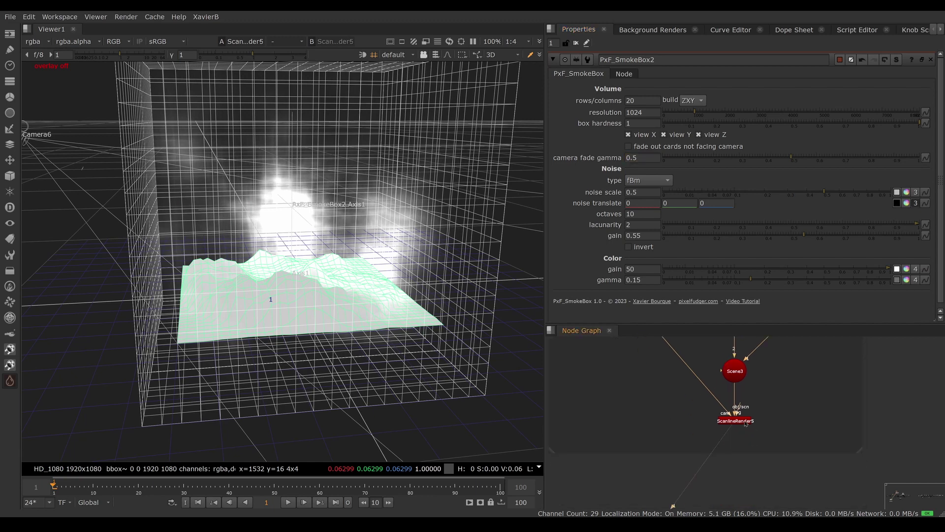
- In the 2D render, fade out cards not facing the camera with camera fade gamma 0.1
key("Tab")
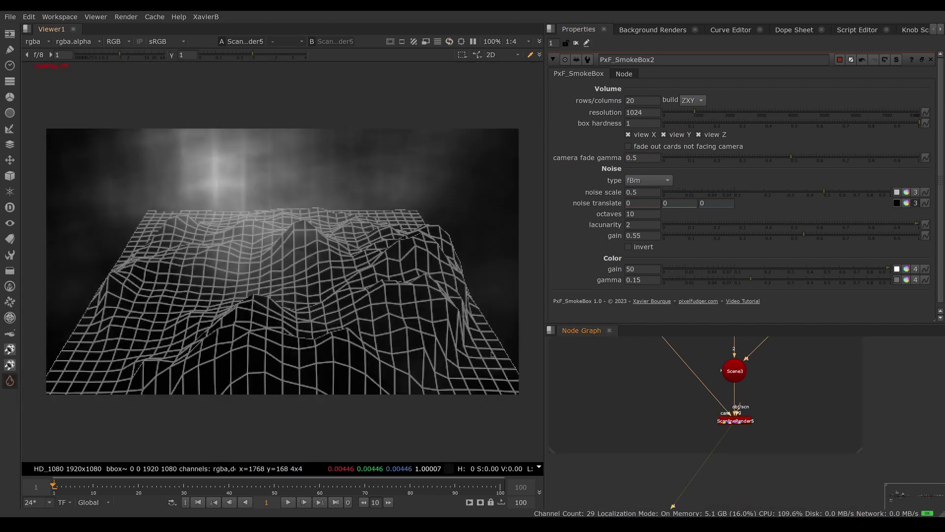
left_click(628, 146)
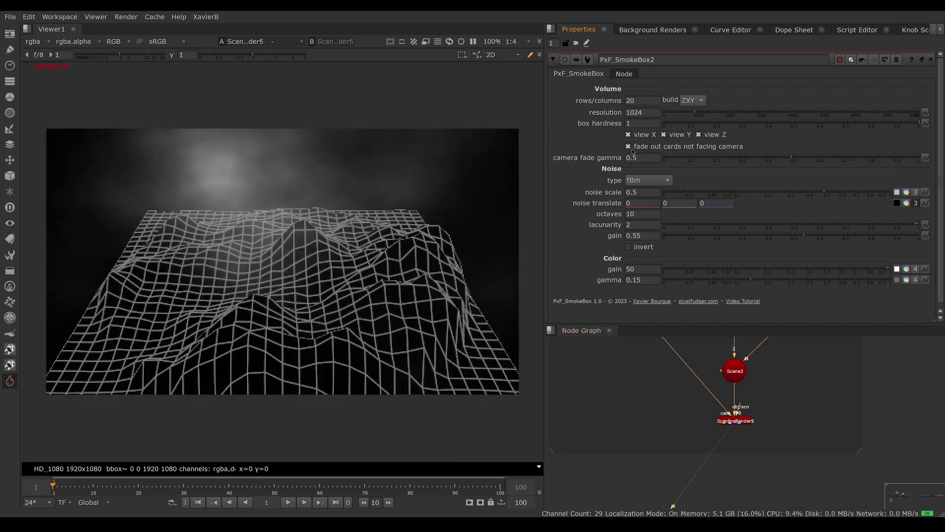
key("Tab")
type("0.1")
key("Return")
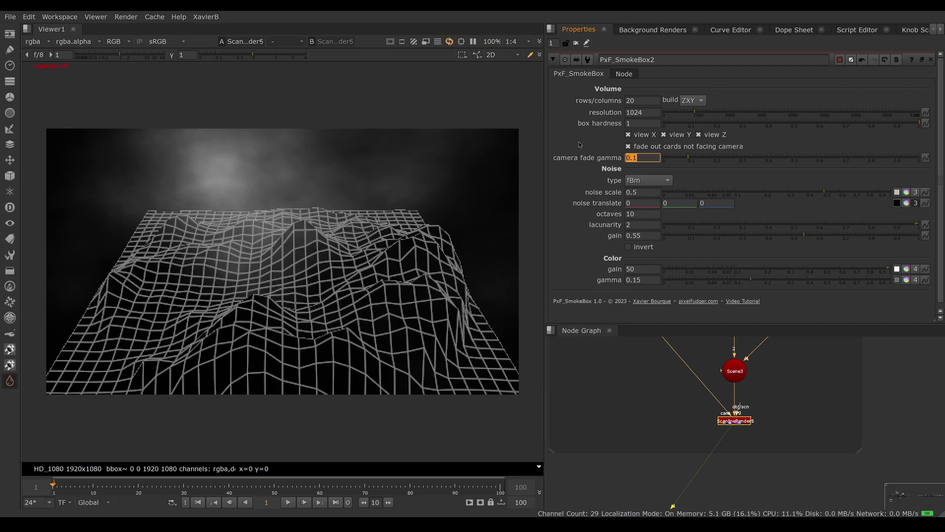
- Play the animation to frame 46 and reset camera fade gamma to 0.5
left_click(288, 502)
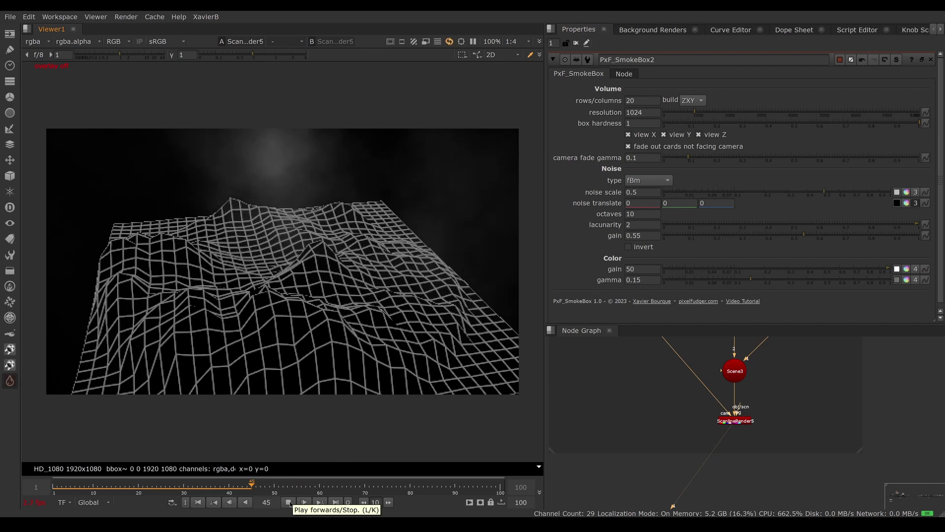
left_click(290, 502)
left_click(642, 157)
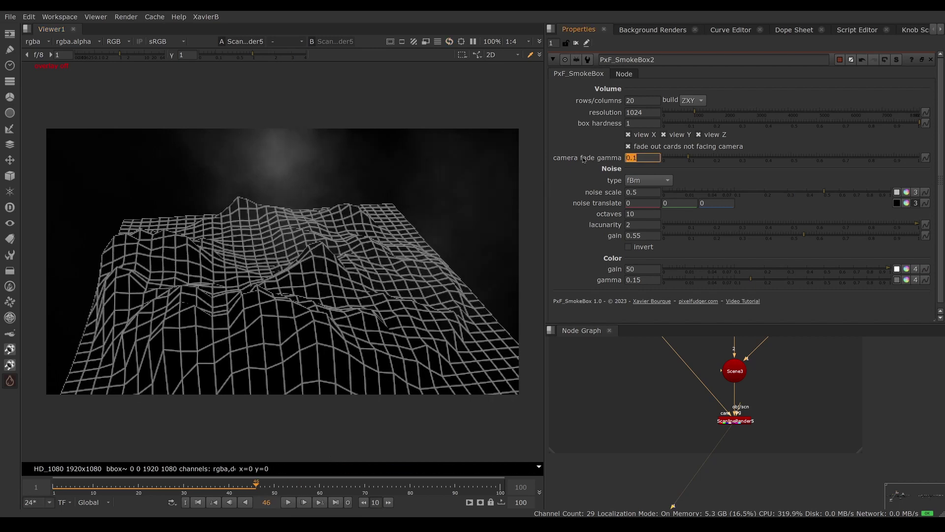
type("0.5")
key("Return")
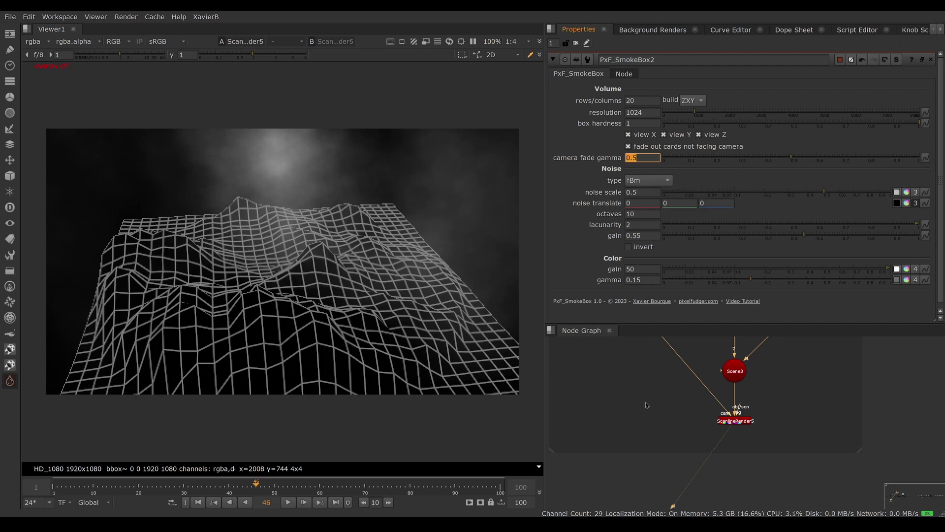
- Create a Noise node in the Node Graph
left_click(625, 372)
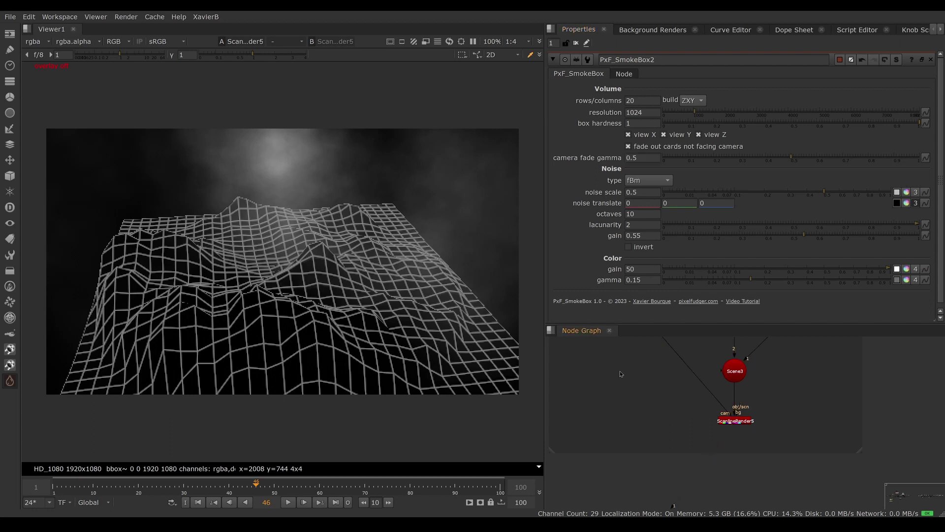
key("Tab")
type("noi")
key("Return")
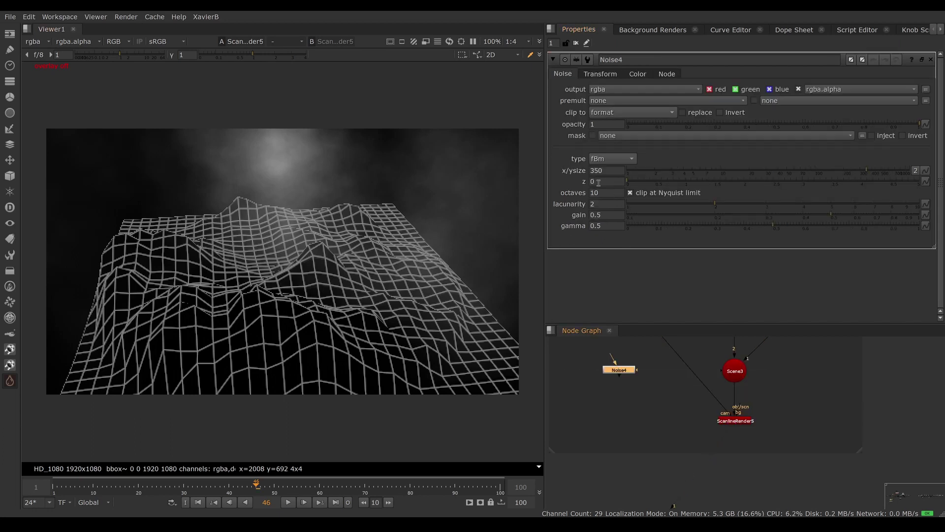
- Split the PxF_SmokeBox2 noise scale into x, y, z and try values 0.1 and 0.5
middle_click_drag(691, 349, 694, 422)
double_click(717, 389)
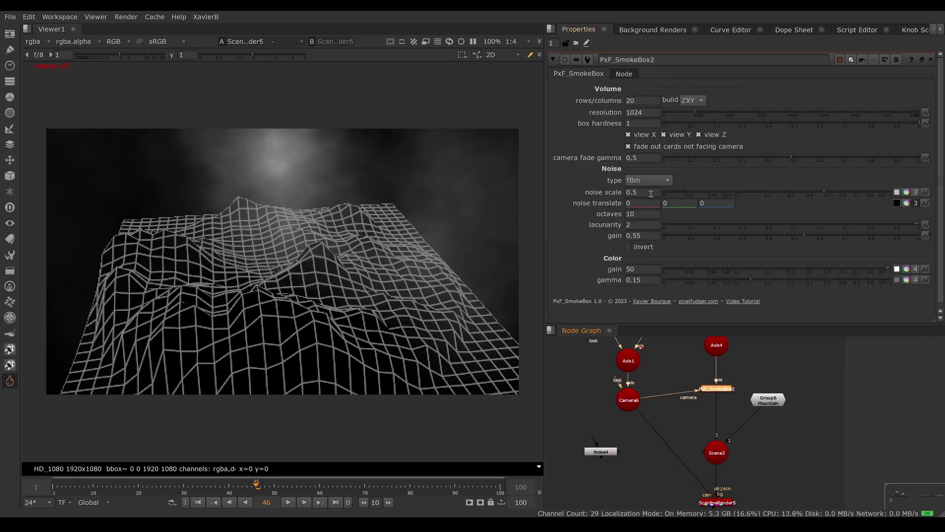
left_click(916, 194)
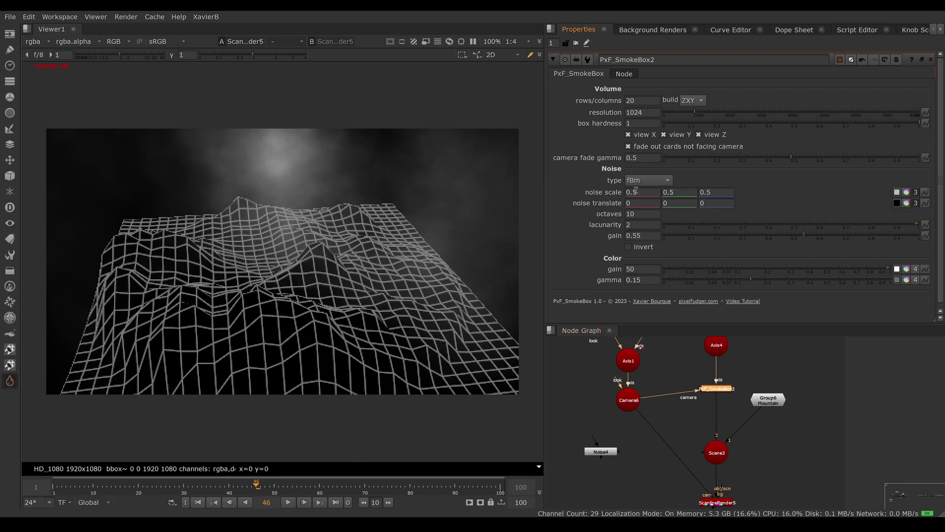
left_click(681, 193)
type("0.1")
key("Return")
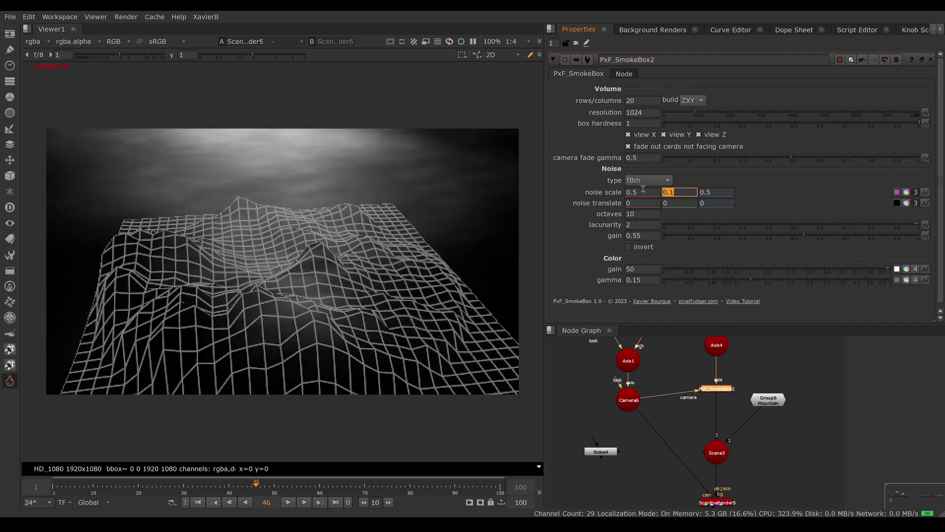
type("0.")
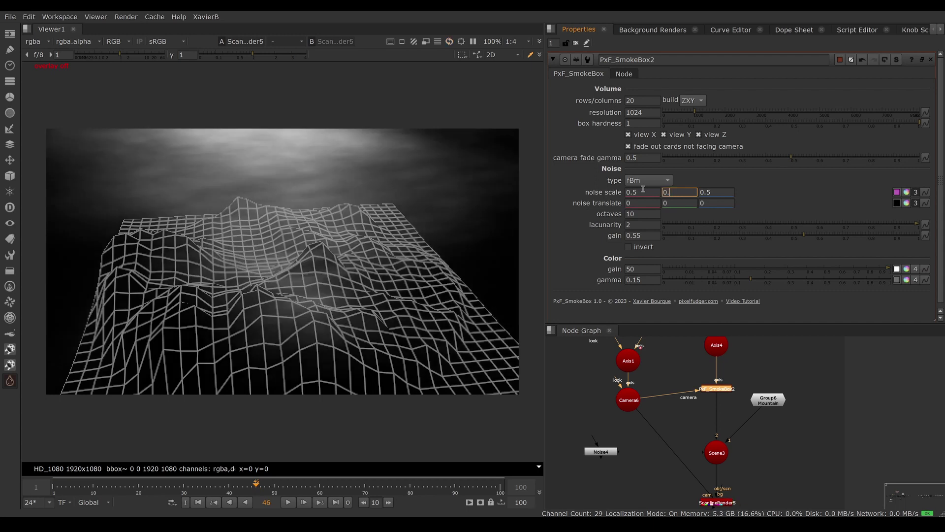
type("5")
key("Return")
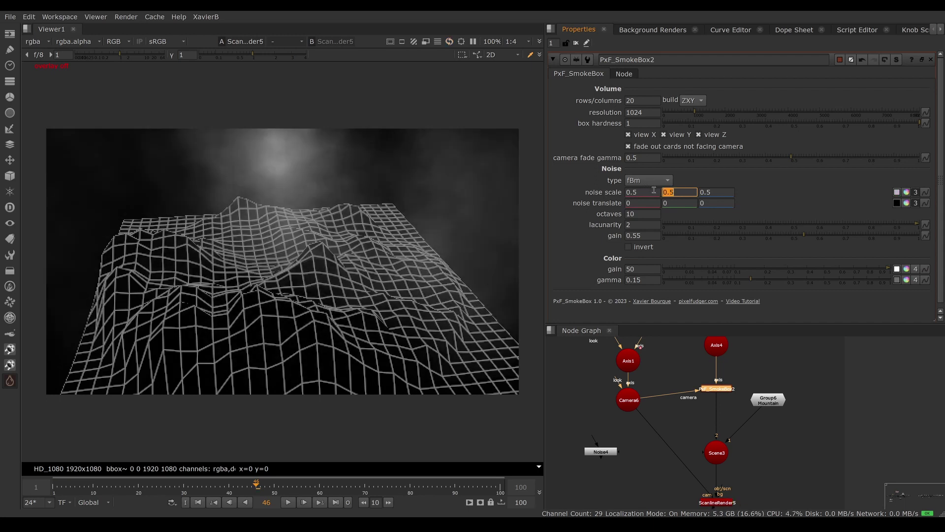
- Merge noise scale back to one uniform value and nudge it down to about 0.25
left_click(916, 192)
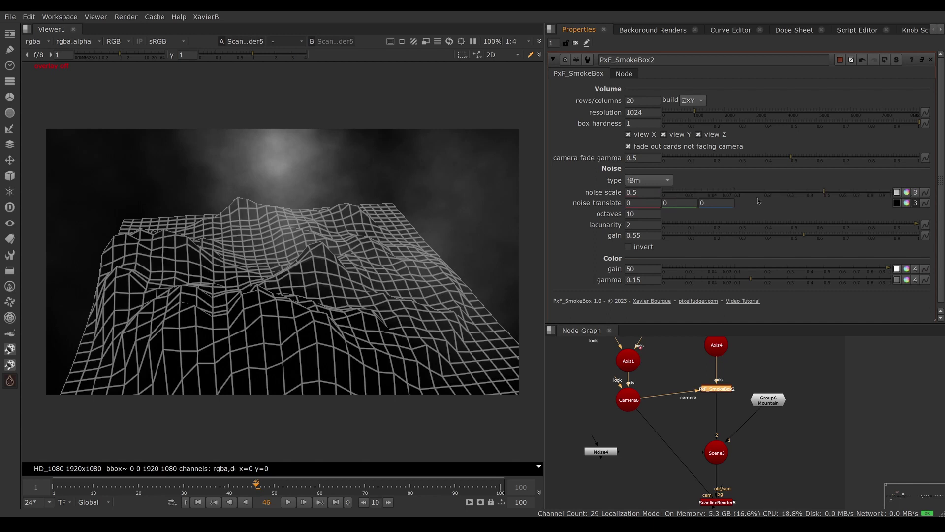
left_click(643, 192)
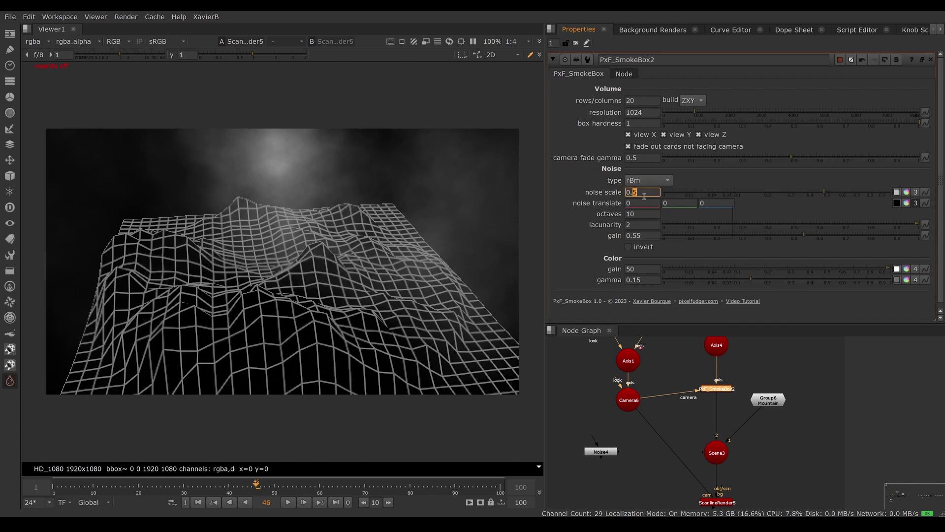
key("Down")
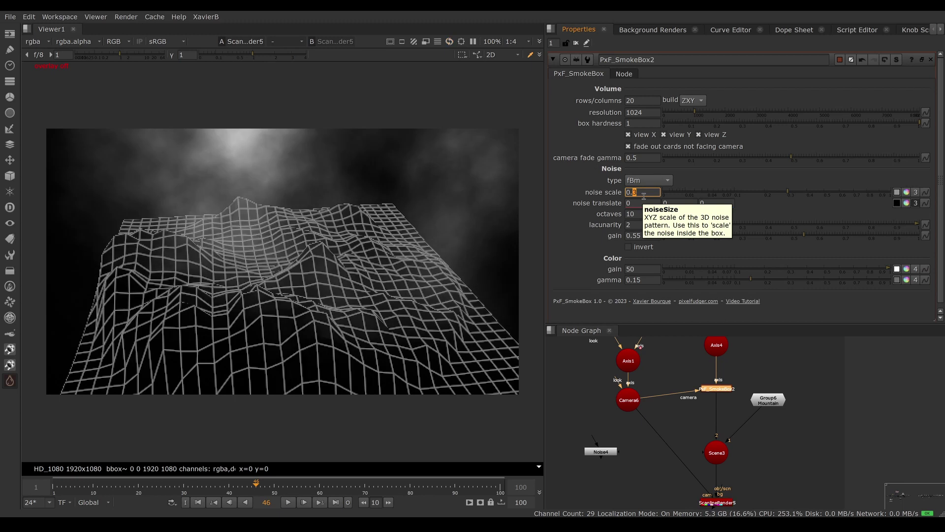
key("Down")
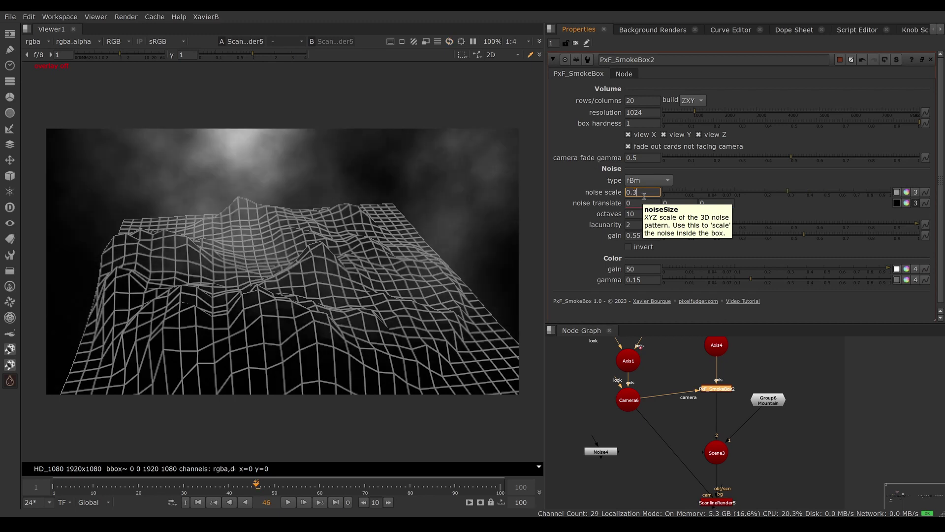
key("Right")
key("Down")
key("Down")
key("Down")
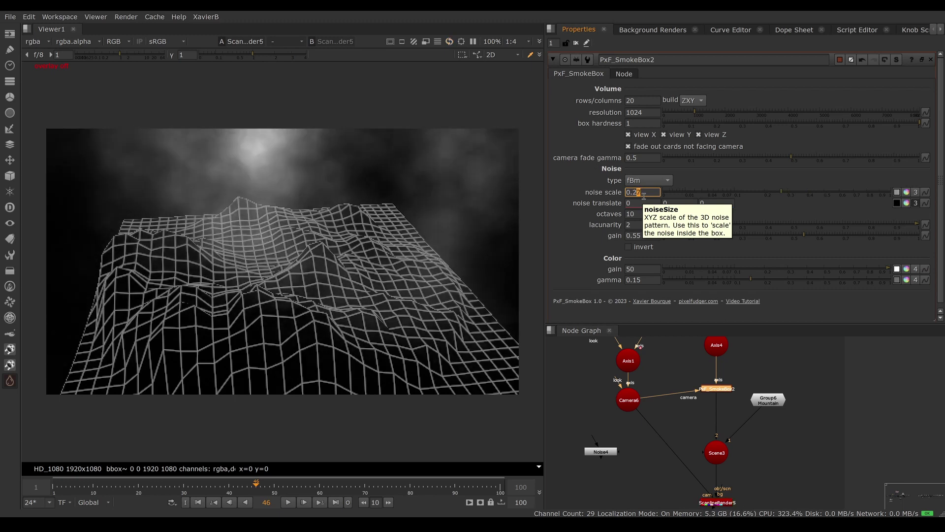
key("Down")
key("Down")
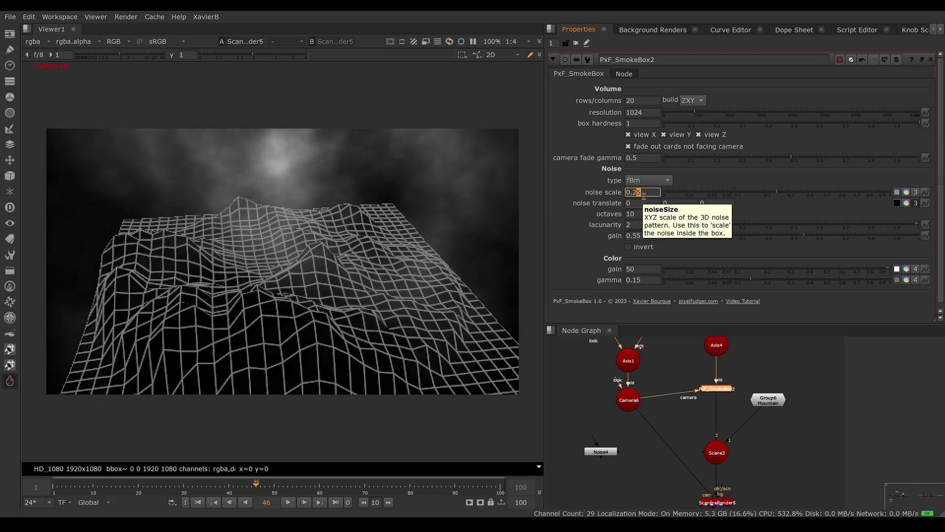
key("Down")
key("Down")
key("Down")
key("Down")
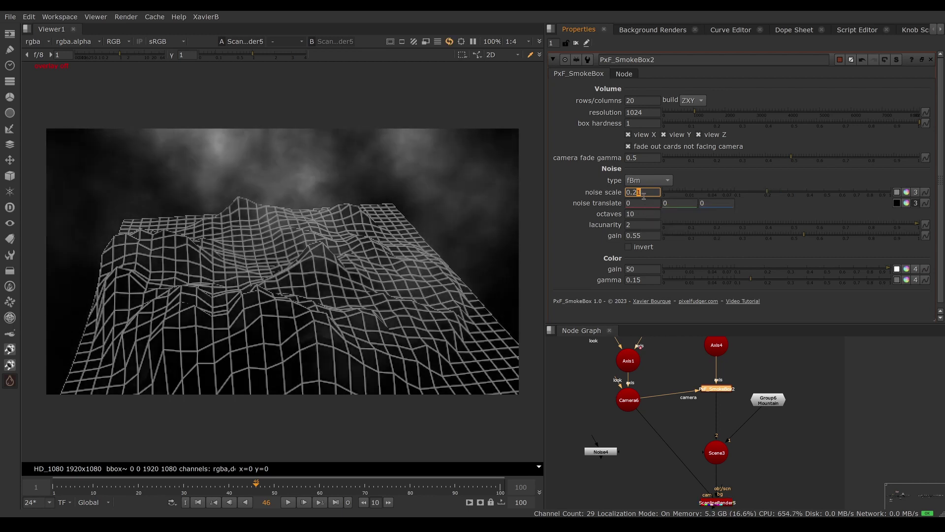
key("Up")
key("Up")
key("Up")
key("Up")
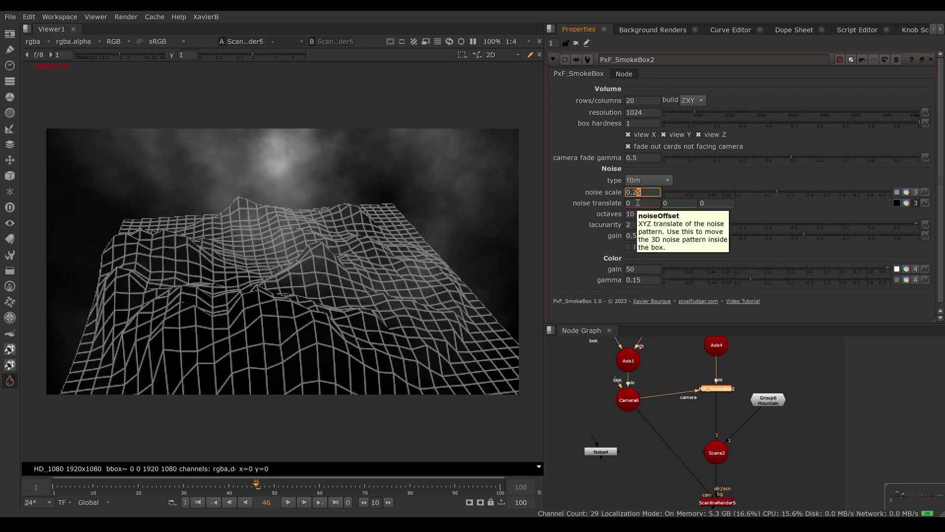
- Set PxF_SmokeBox2's card build to ZX with 10 rows/columns and orbit to inspect the cards
left_click(728, 389)
key("1")
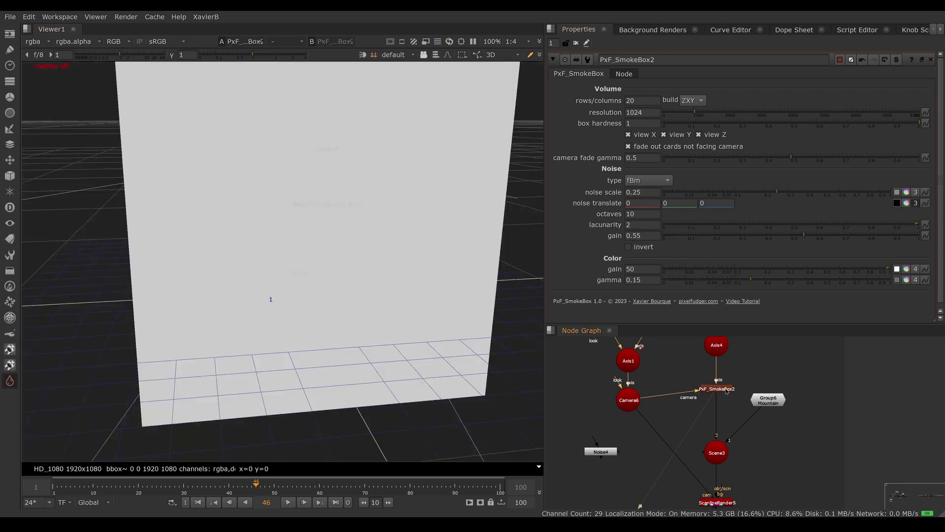
middle_click_drag(746, 363, 739, 378)
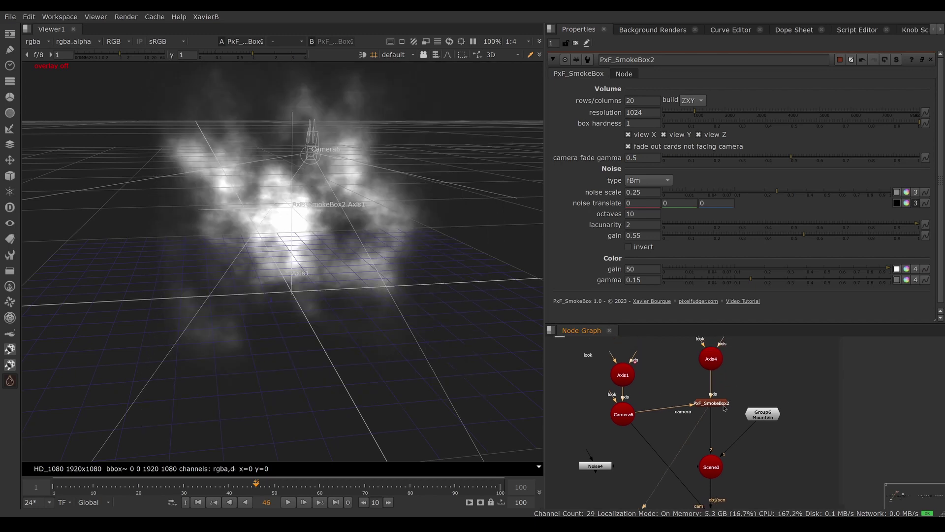
left_click(723, 405)
left_click(694, 100)
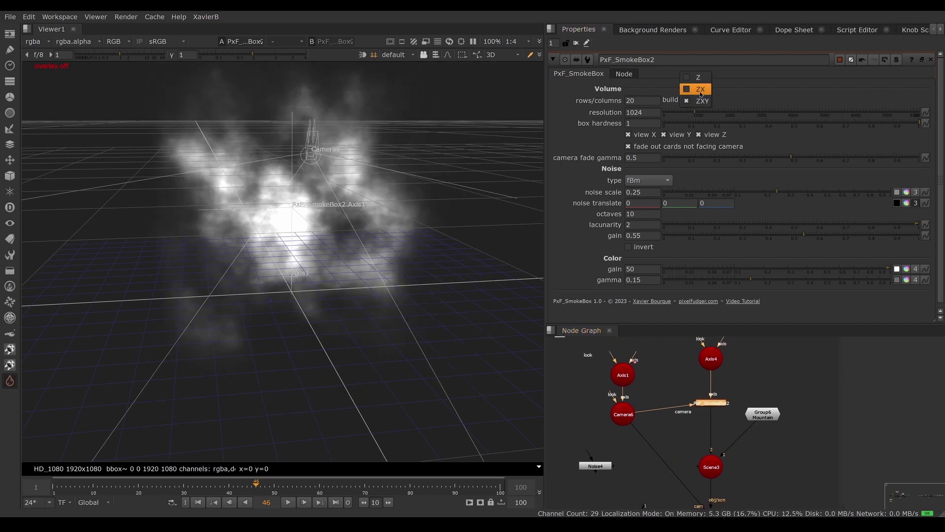
left_click(695, 90)
type("10")
key("Return")
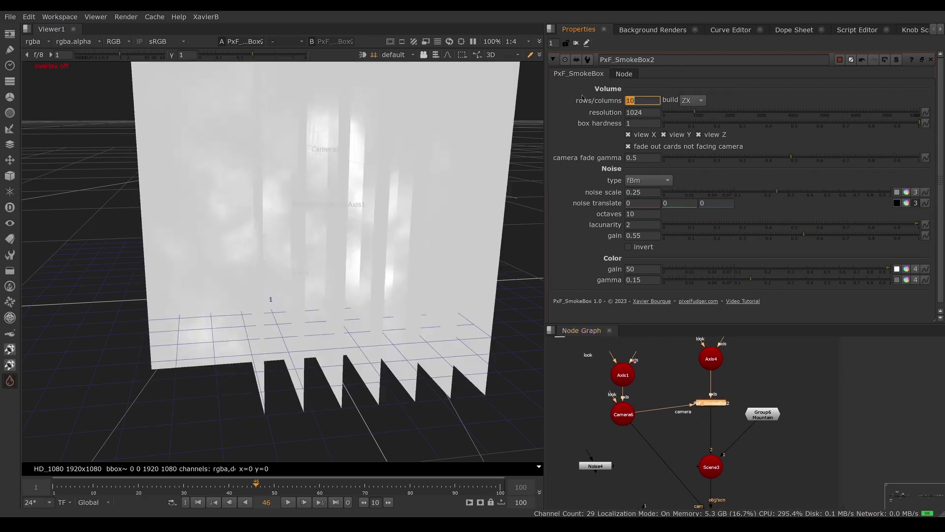
left_click_drag(385, 318, 458, 333, "ctrl")
- Try noise translate Y offsets of 0.1–0.3, return Y to 0, then try X offsets 0.1–0.3
left_click(682, 203)
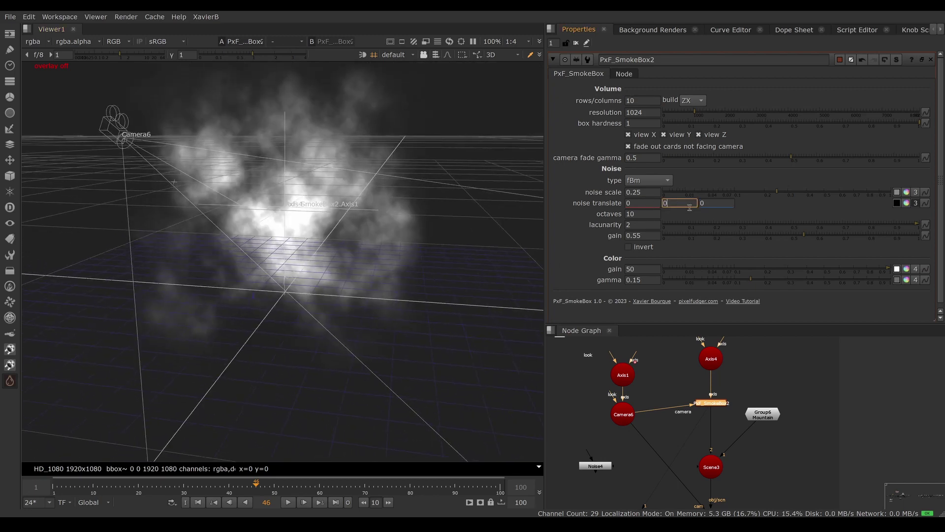
type("0.1")
key("Up")
key("Up")
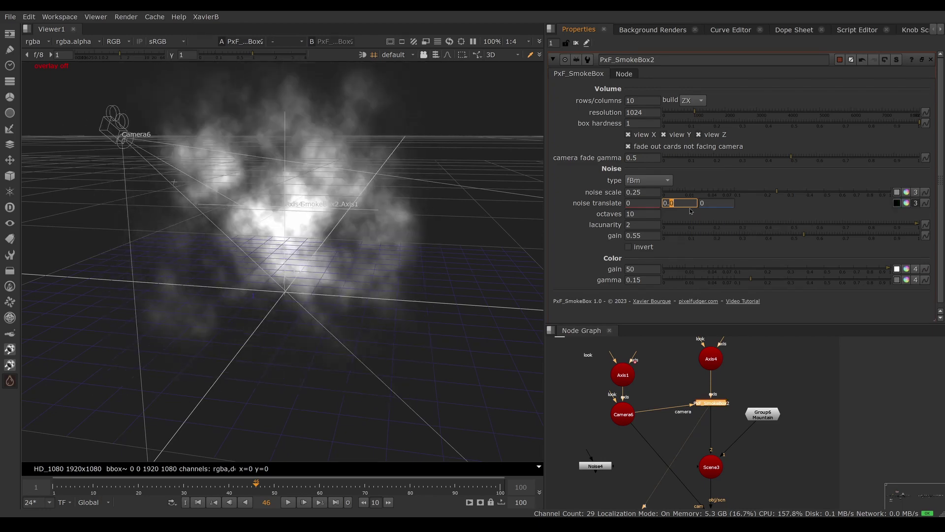
key("Down")
key("Down")
key("Down")
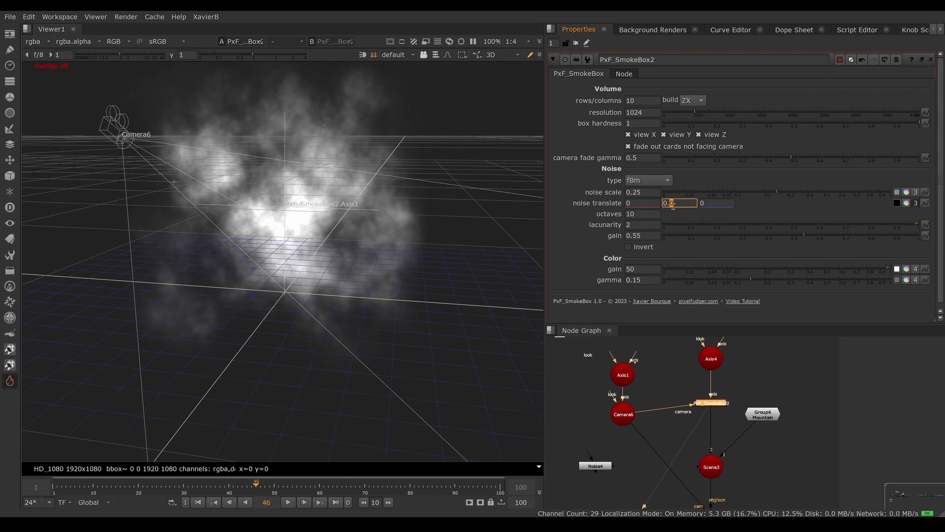
left_click(643, 203)
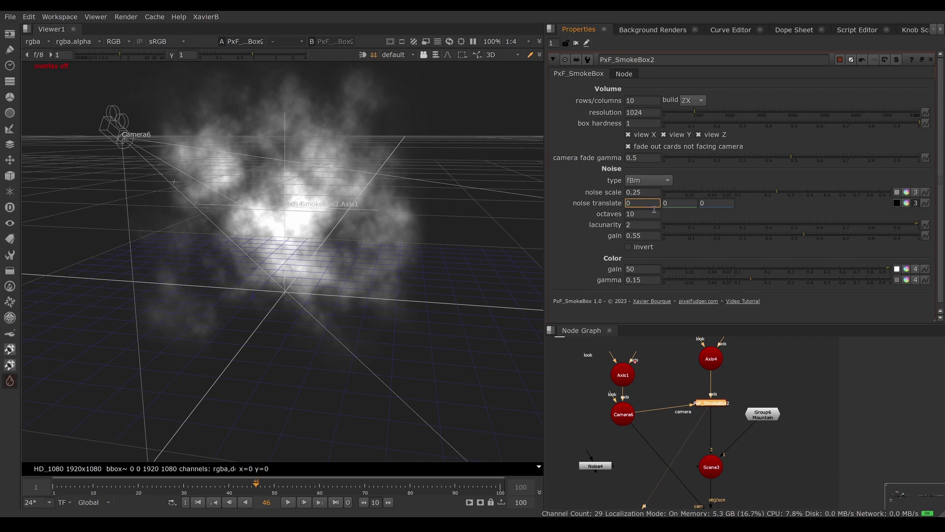
type(".3")
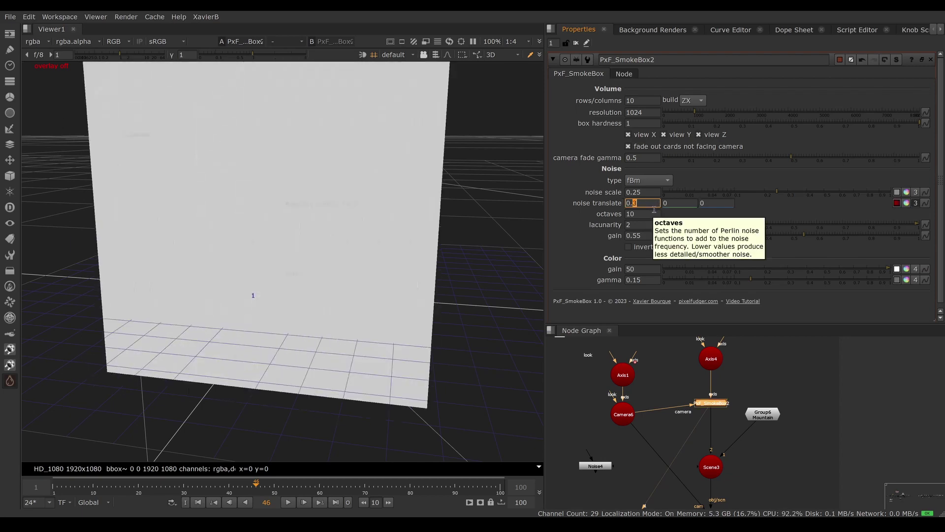
key("Down")
key("Down")
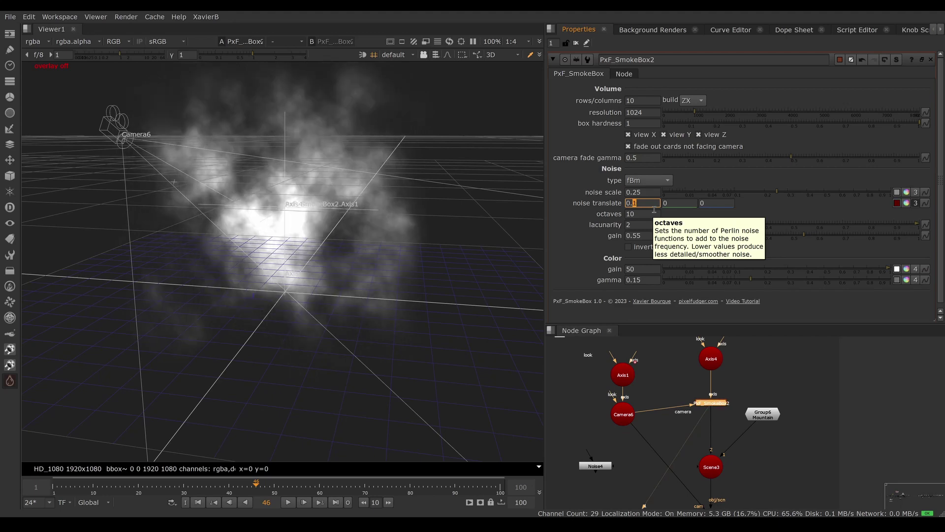
key("Up")
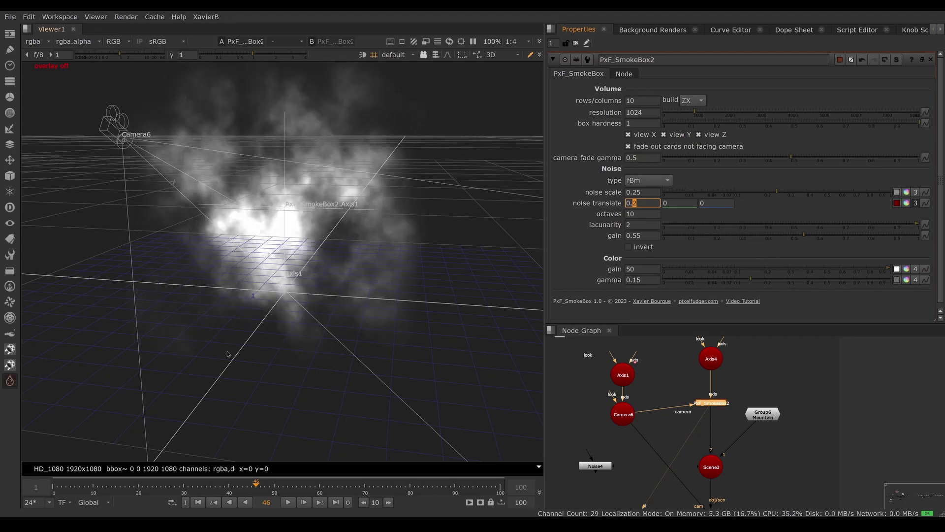
- Stop fading out cards not facing the camera and reset noise translate X to 0
left_click_drag(345, 320, 398, 381, "ctrl")
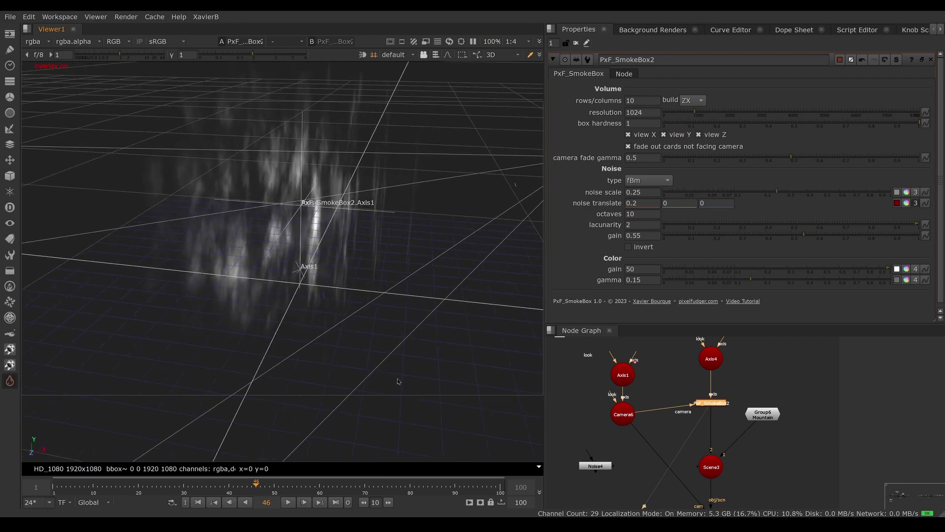
left_click(635, 148)
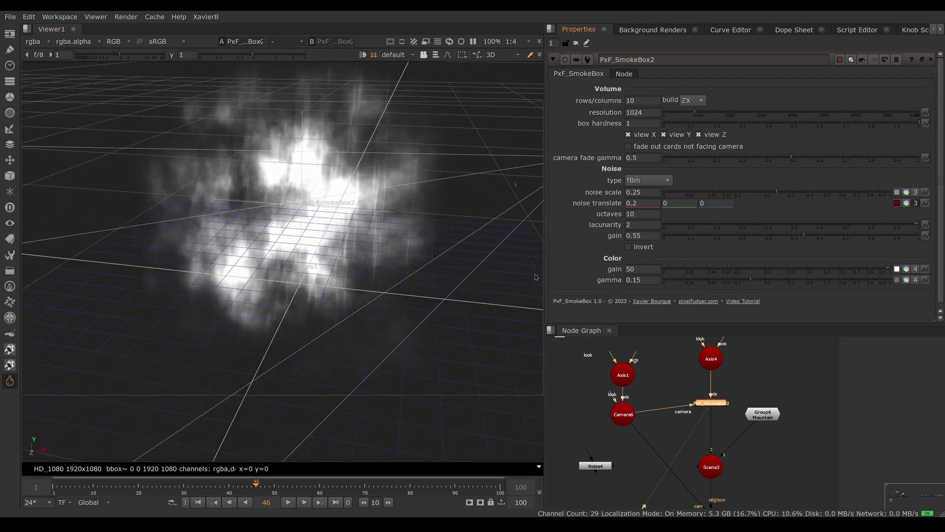
left_click(651, 203)
key("Up")
key("Up")
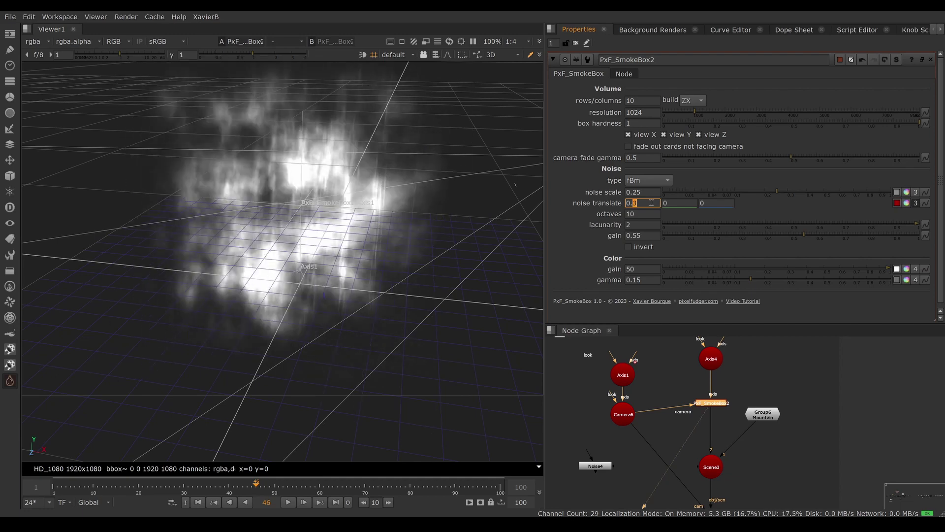
key("Down")
key("Down")
key("Down")
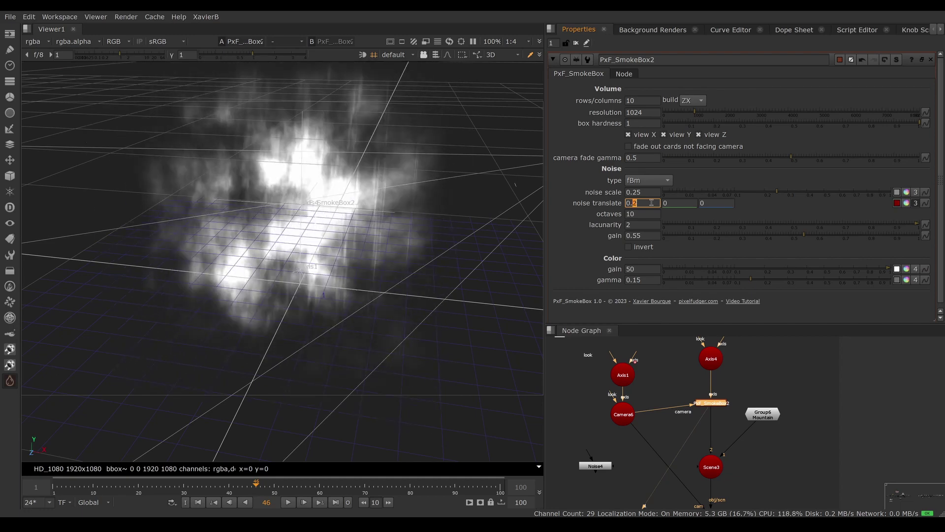
key("Down")
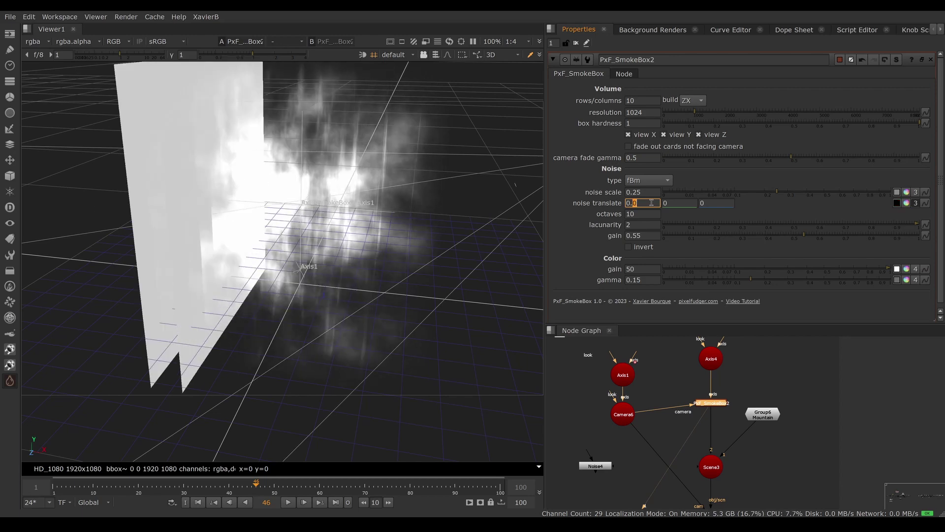
- Try noise translate Z offsets of 0.3 and 0.1 with Camera6 in view, then reset Z to 0
left_click(725, 203)
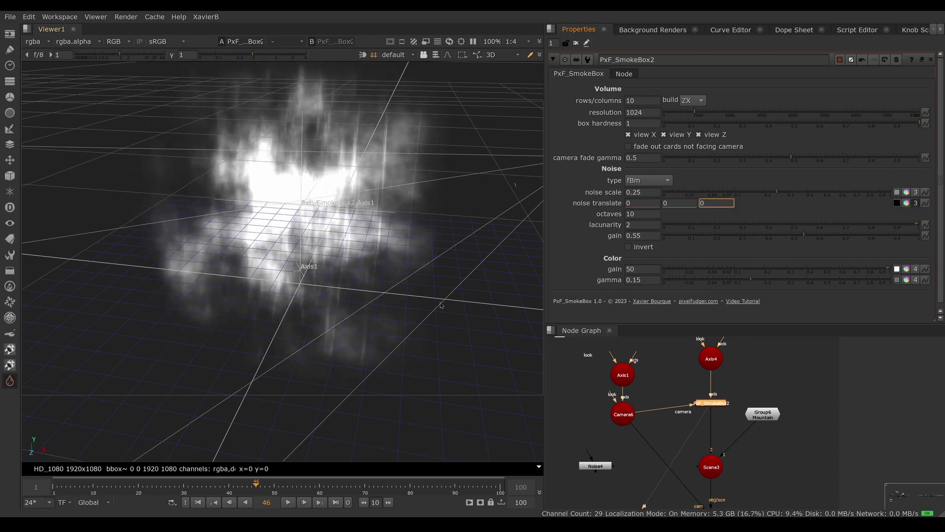
left_click_drag(441, 305, 408, 298, "ctrl")
left_click(712, 203)
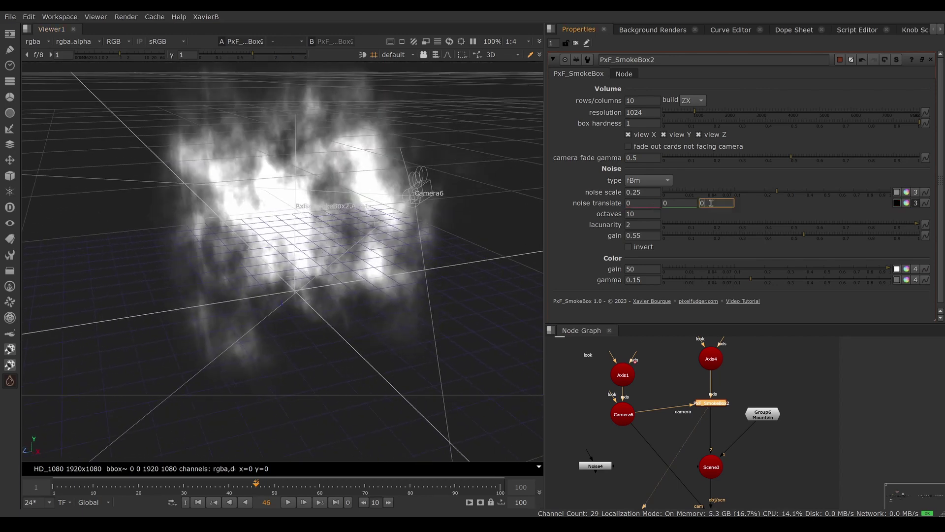
type(".3")
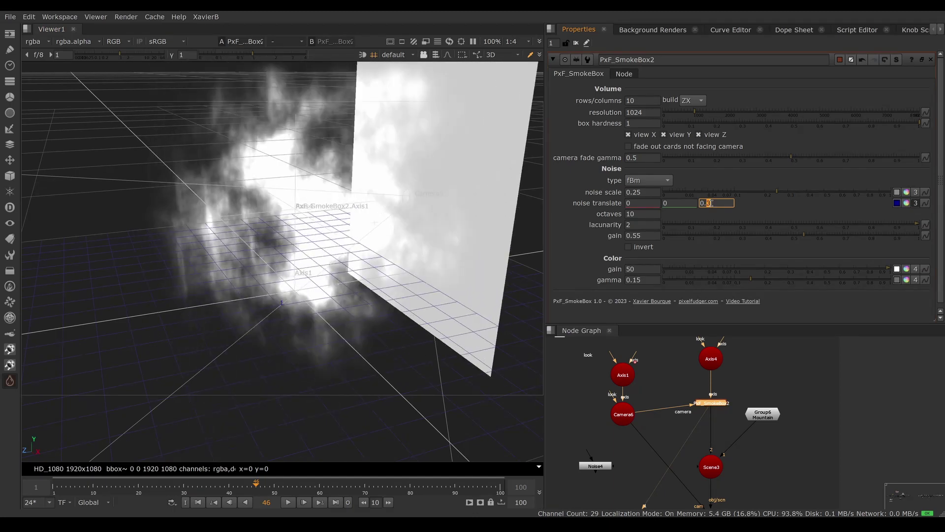
key("Down")
key("Down")
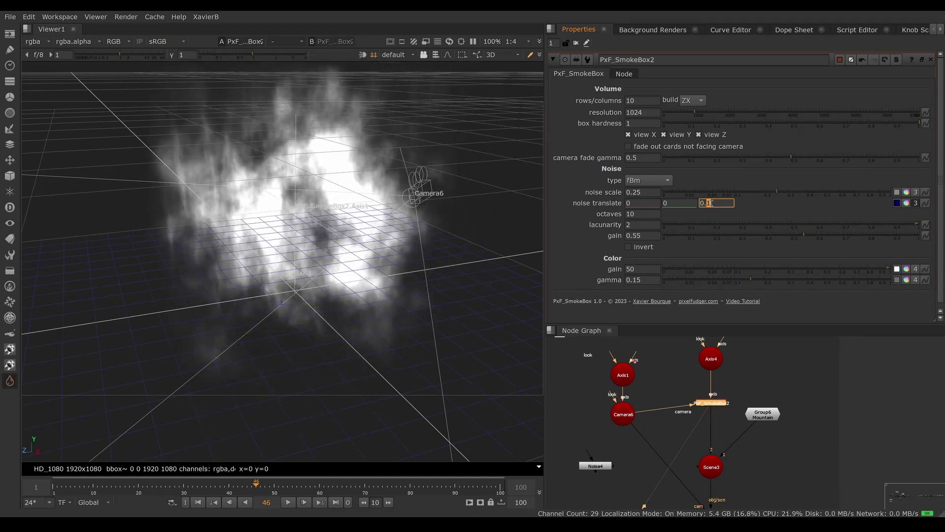
key("Down")
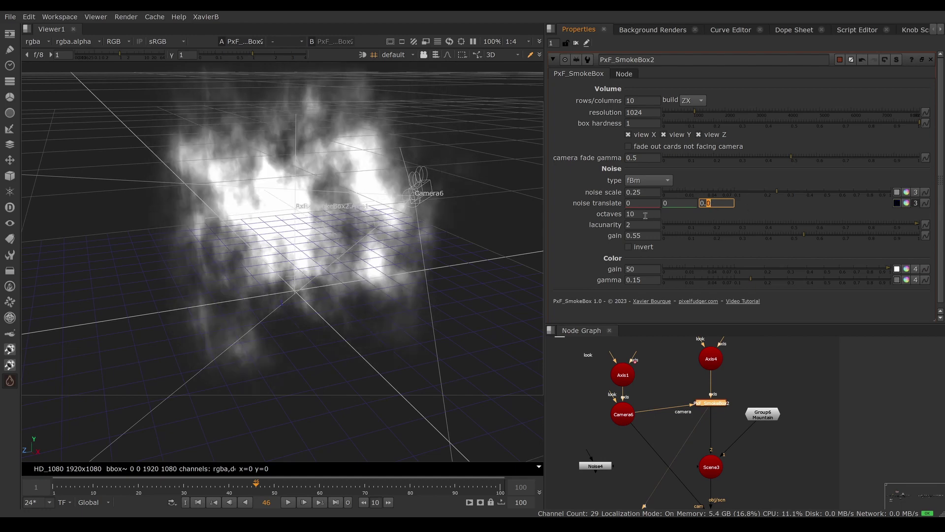
left_click_drag(390, 335, 476, 326, "ctrl")
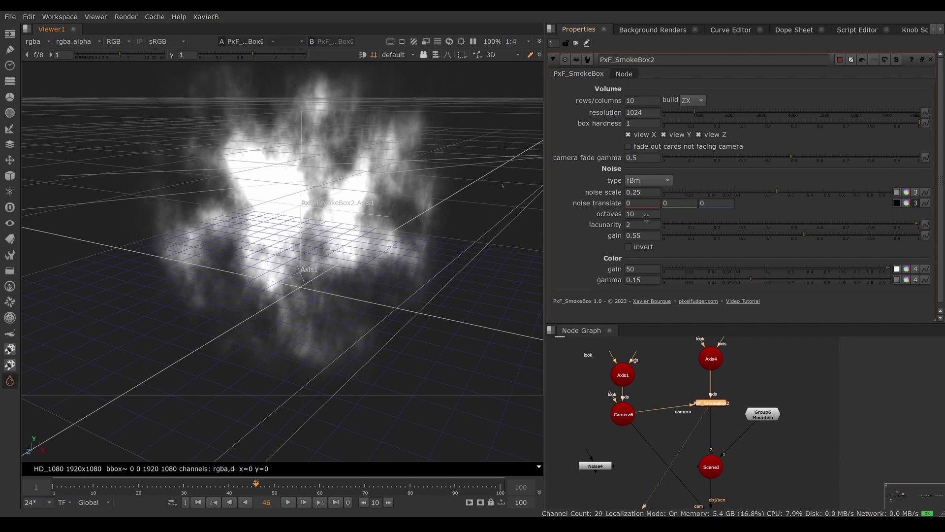
left_click_drag(646, 218, 594, 215)
type("2")
key("Return")
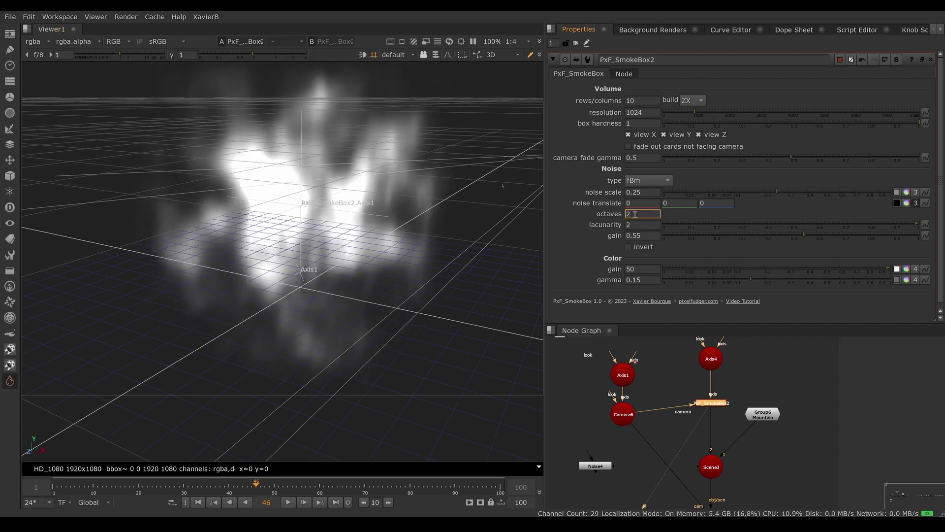
type("10")
key("Return")
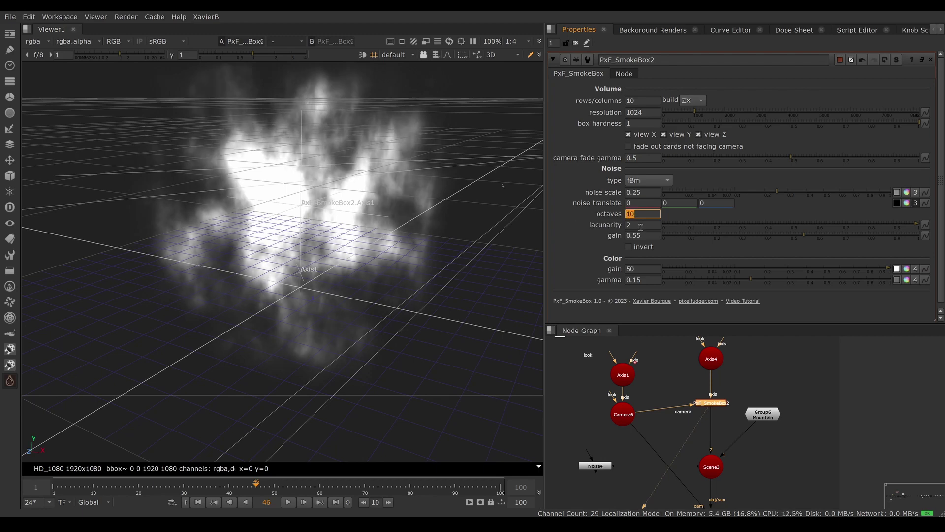
key("Tab")
type("5")
key("Return")
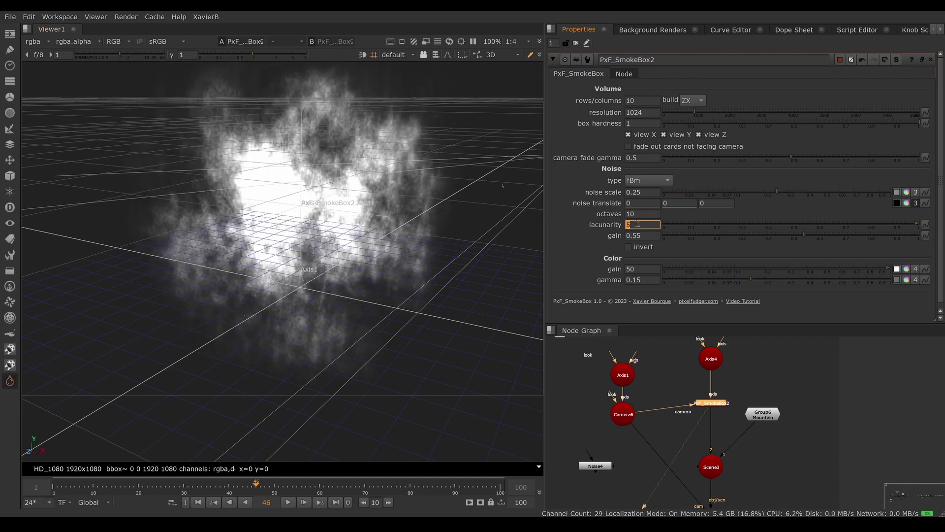
type("1")
key("Return")
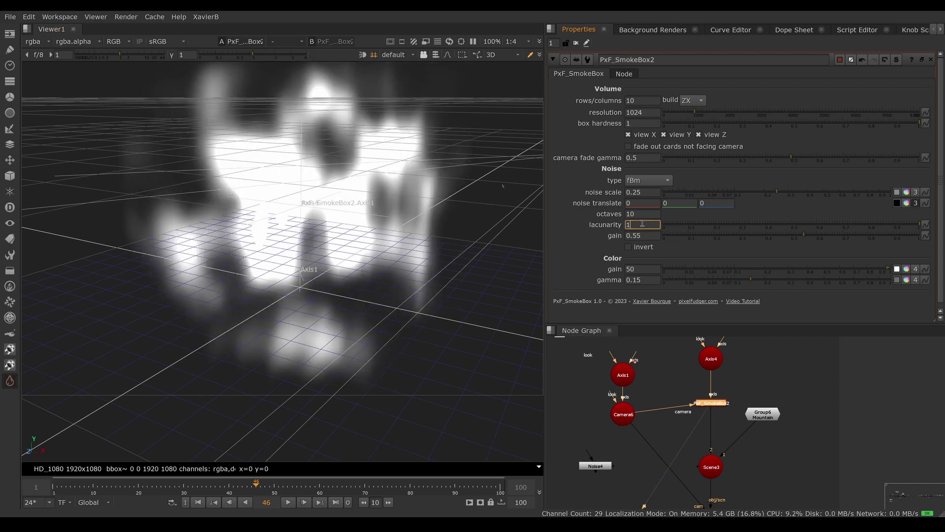
key("Return")
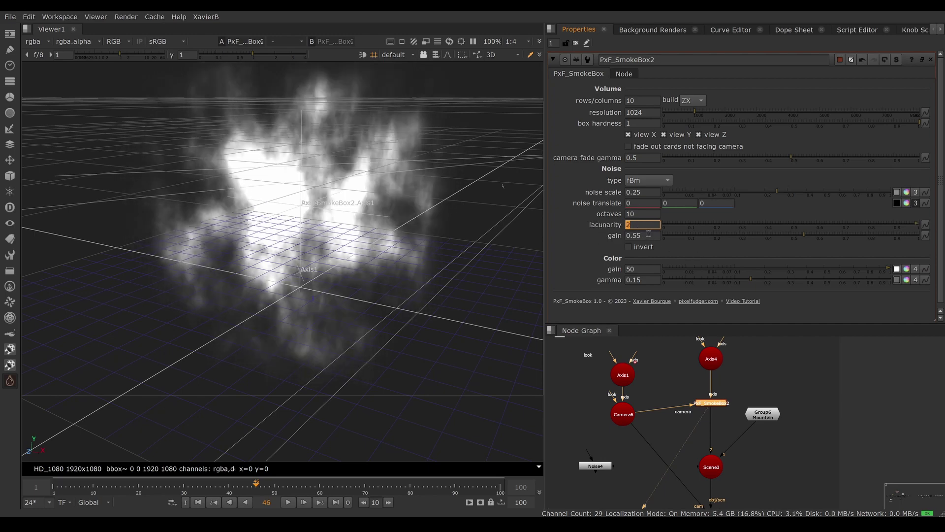
key("Tab")
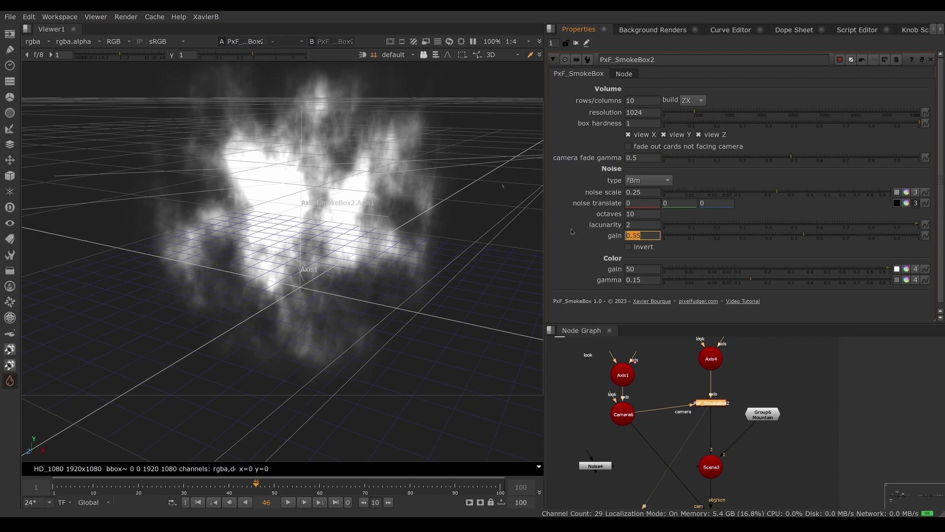
key("Return")
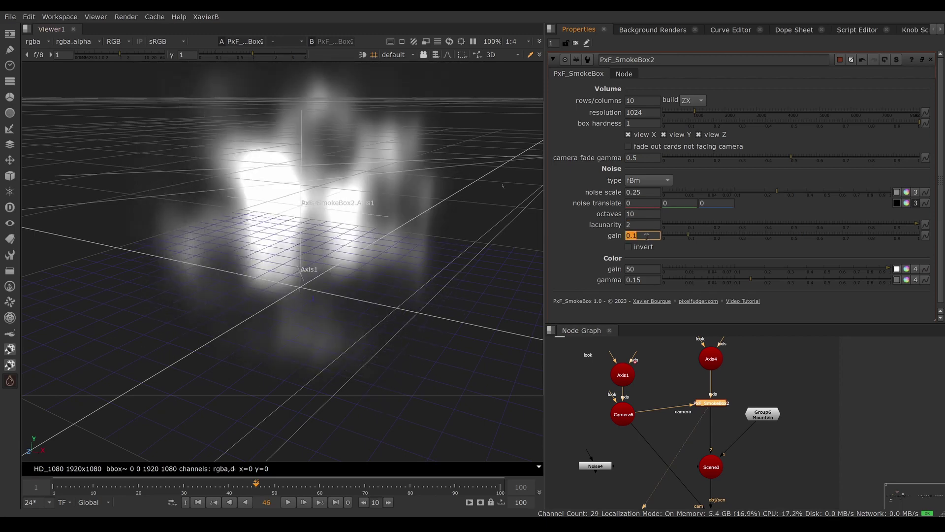
type("1")
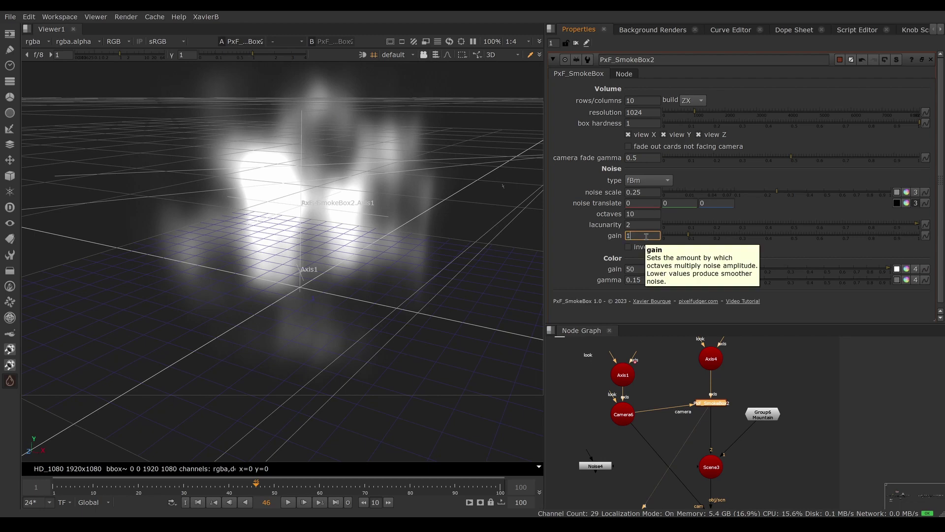
key("Return")
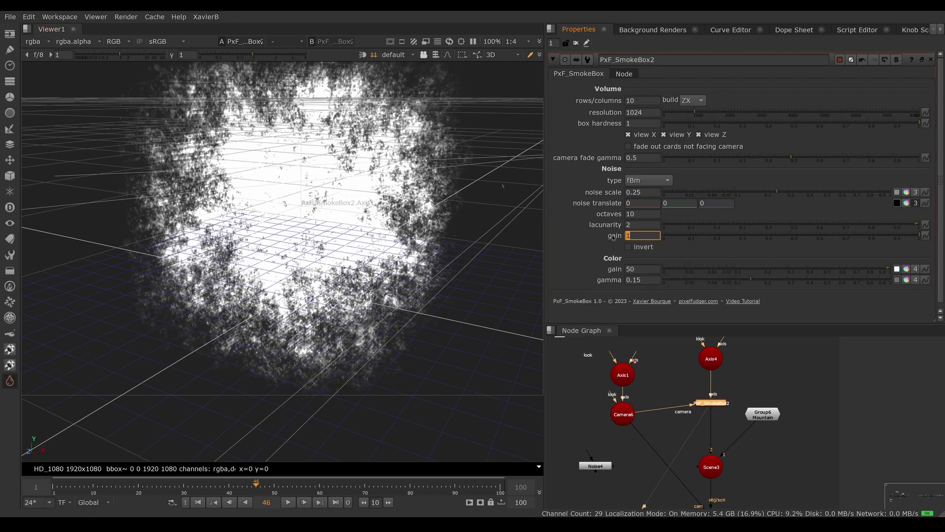
key("Return")
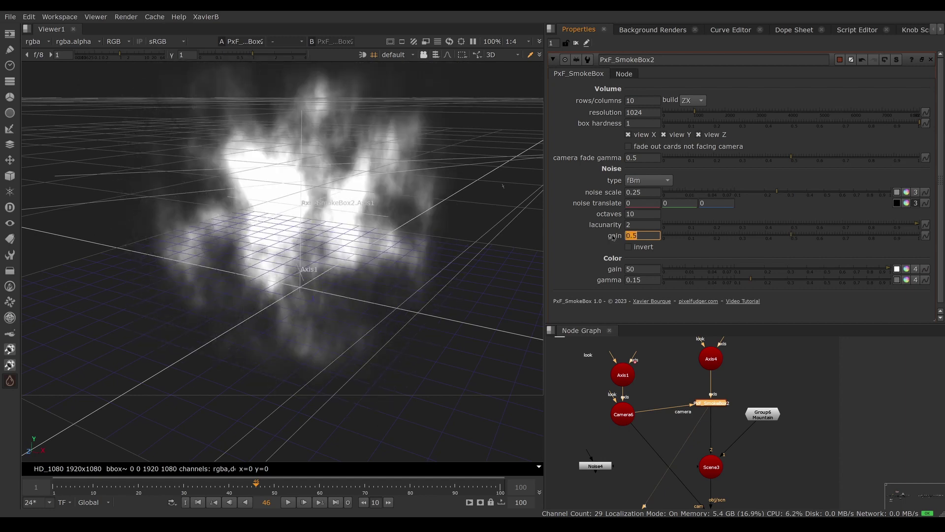
type("0.6")
key("Return")
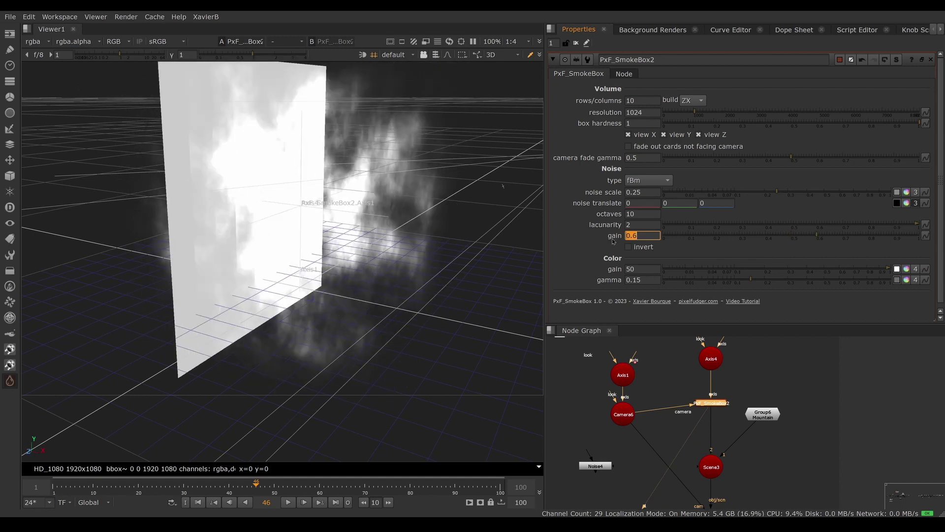
type("0.55")
key("Return")
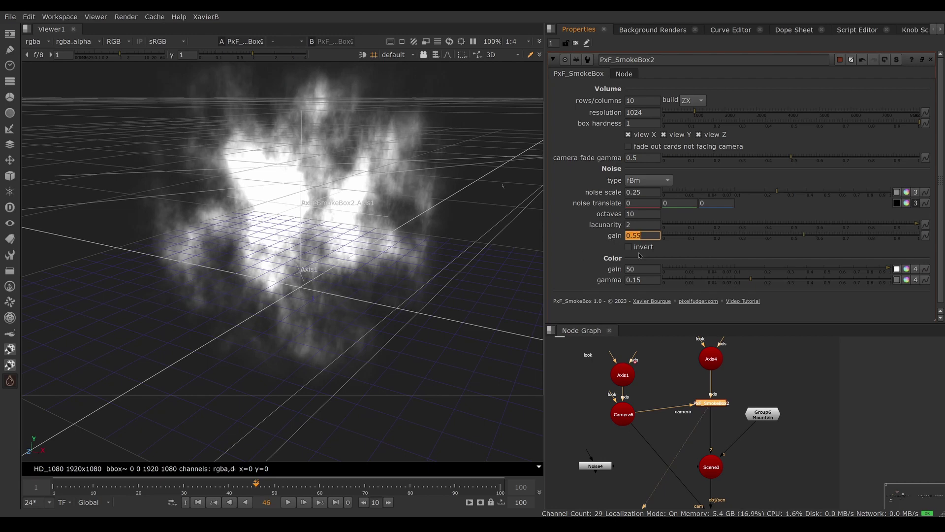
left_click(631, 249)
left_click(631, 249)
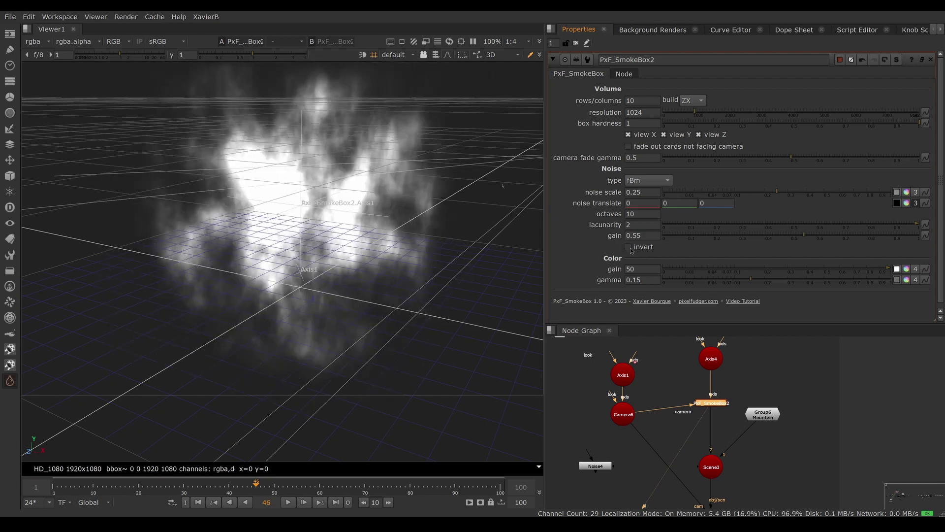
left_click(631, 248)
left_click(631, 249)
left_click(631, 249)
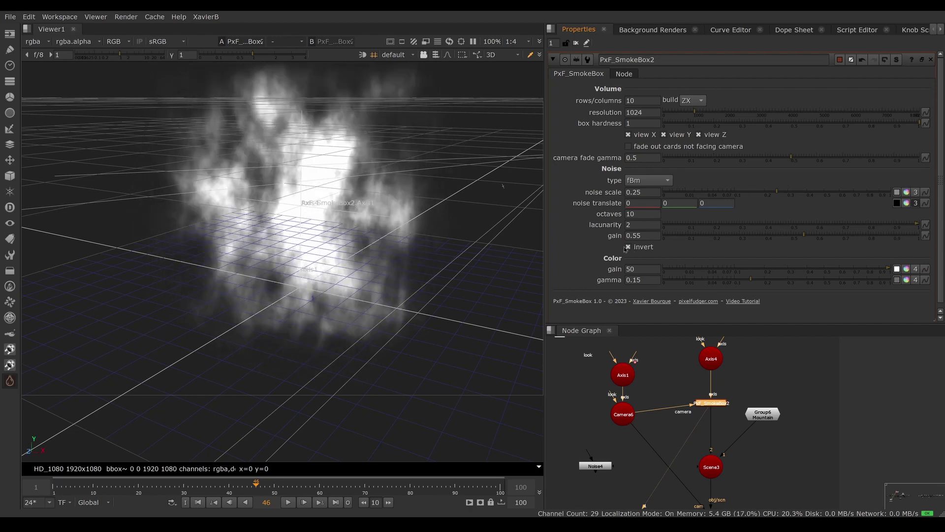
left_click(628, 249)
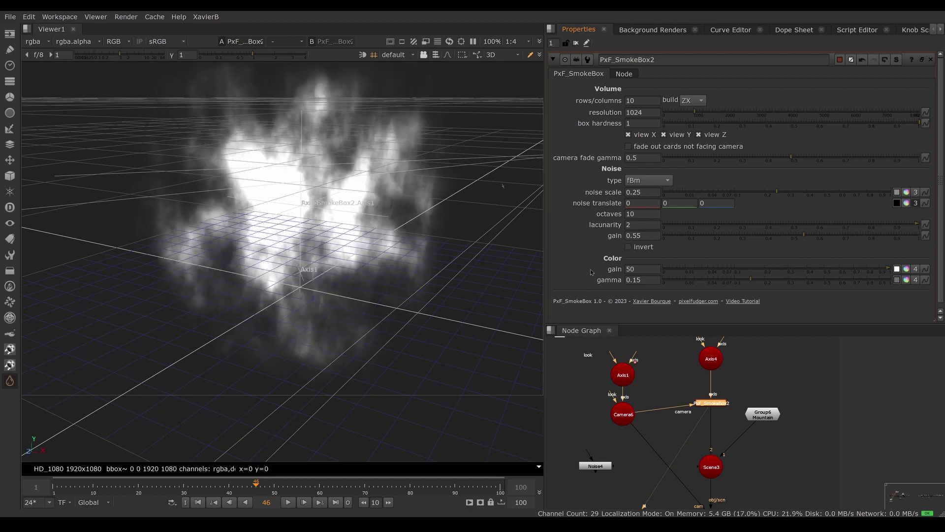
- Test a colour gain of 10, restore it to 50, and tint the smoke cyan
double_click(639, 269)
type("10")
key("Return")
type("50")
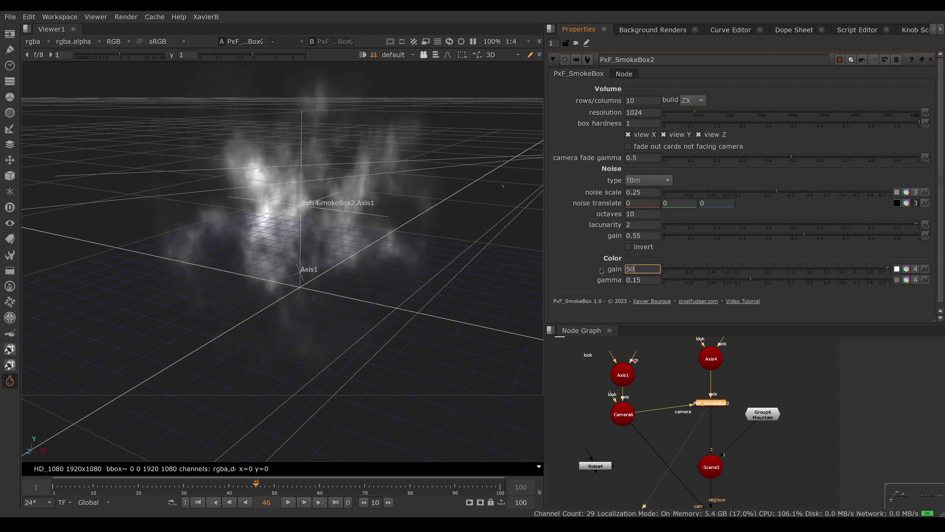
key("Return")
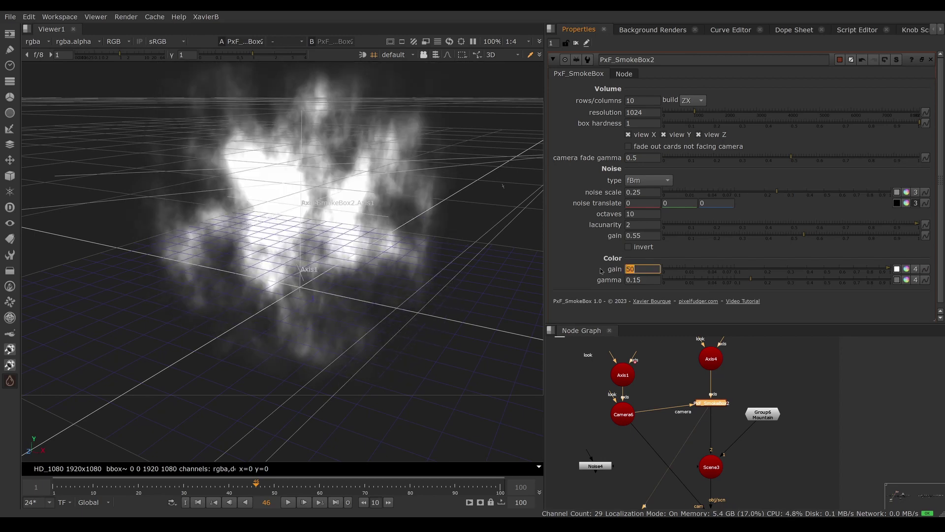
left_click(908, 270)
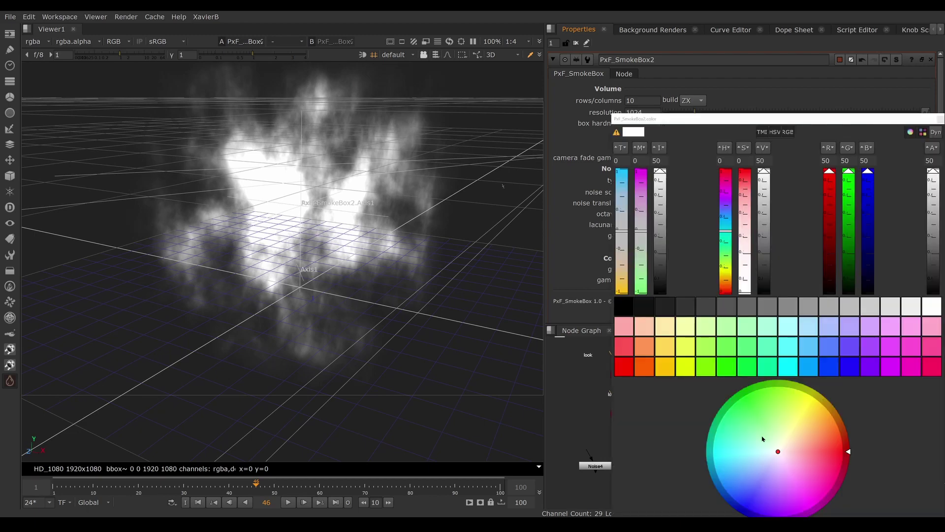
left_click(723, 464)
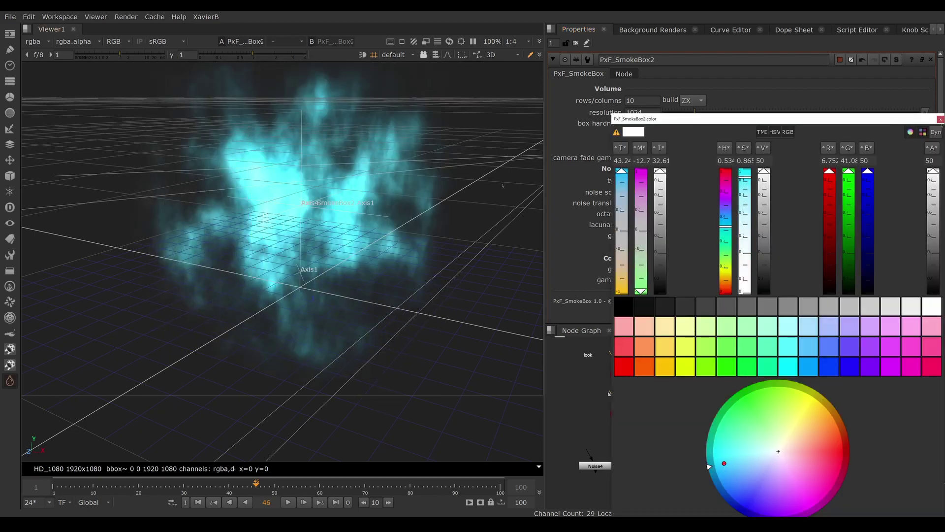
left_click(940, 120)
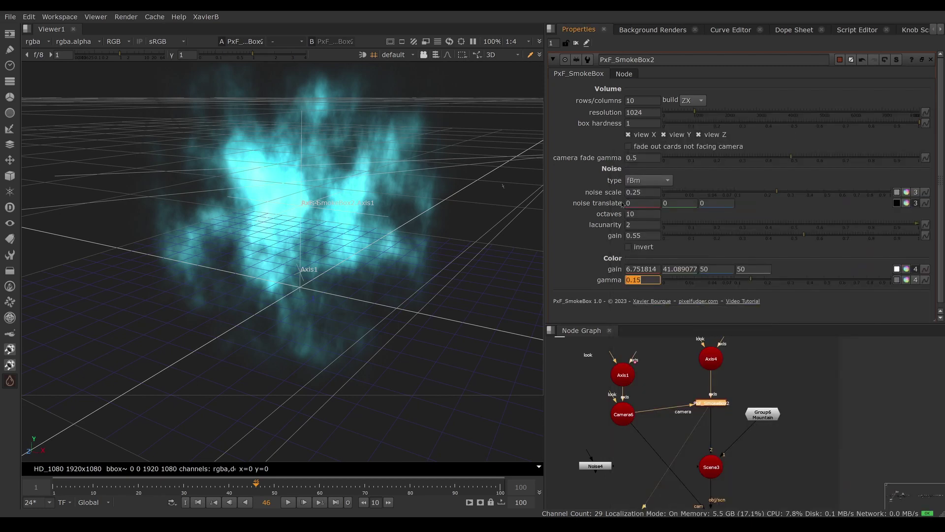
- Switch the noise type to turbulence with a lacunarity of 1.5
left_click(653, 181)
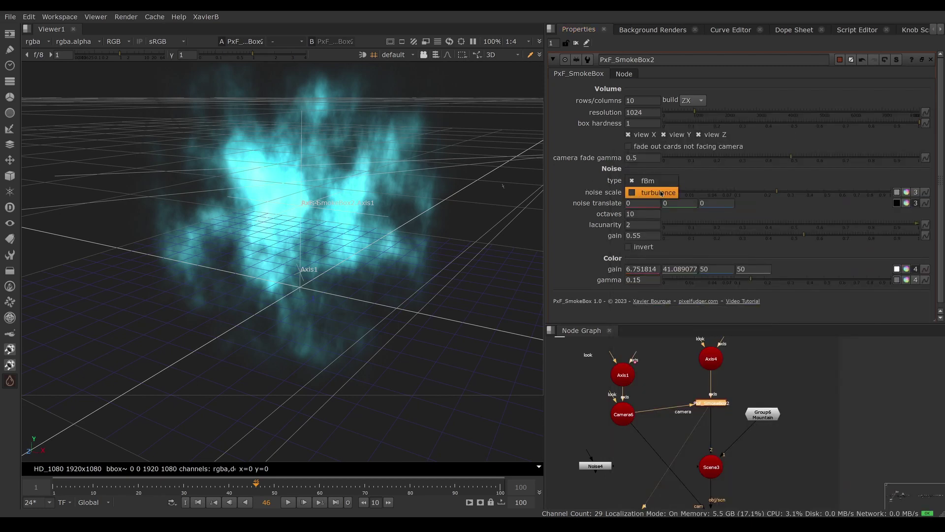
left_click(658, 192)
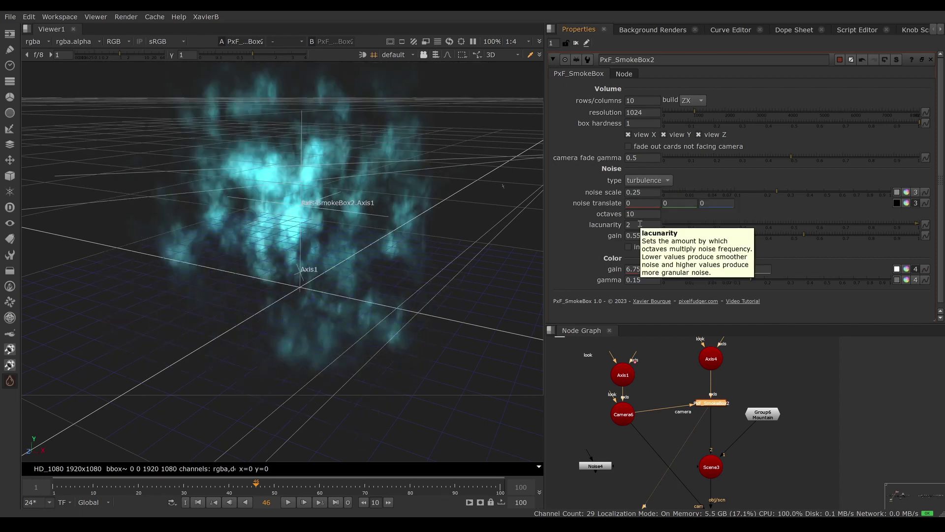
double_click(640, 224)
type("1.5")
key("Return")
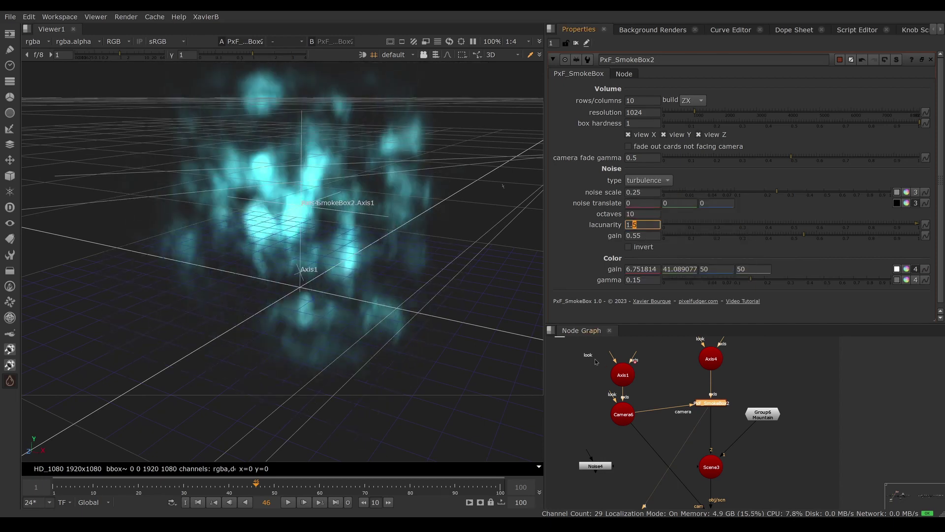